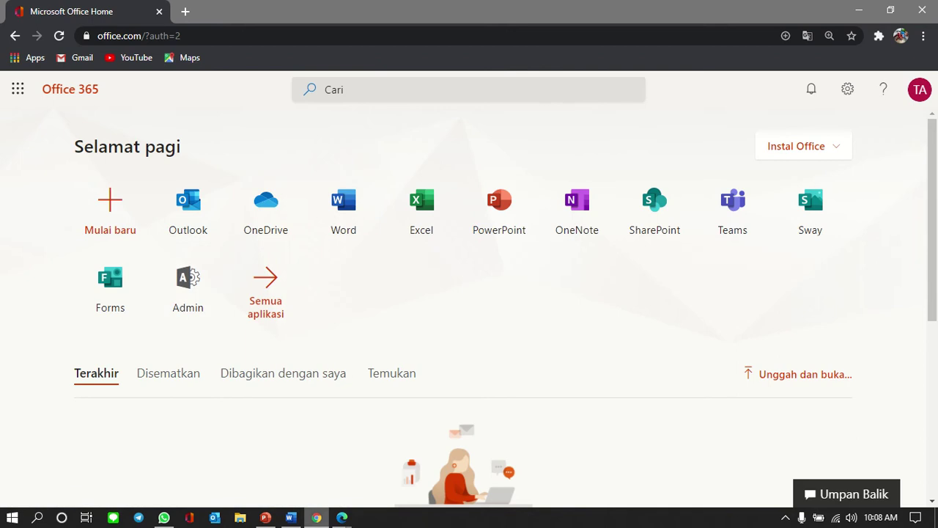
# Step: Check the domain manager window, then return to the Office 365 home page
pyautogui.moveTo(342, 516)
pyautogui.click(265, 458)
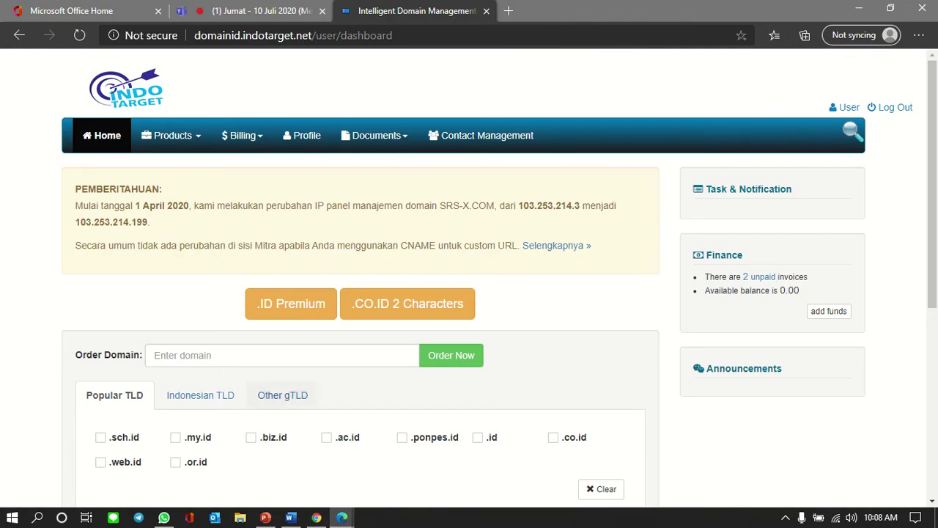
pyautogui.scroll(-5, 282, 396)
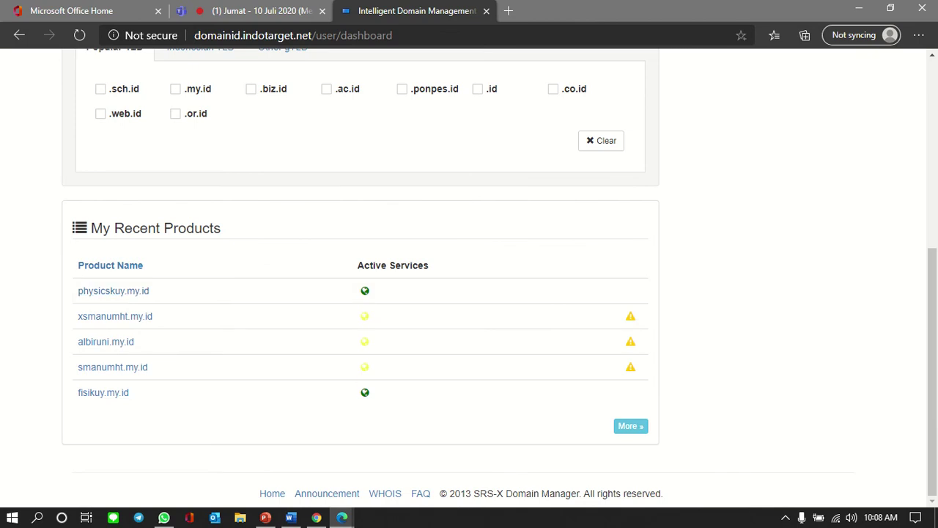
pyautogui.click(315, 517)
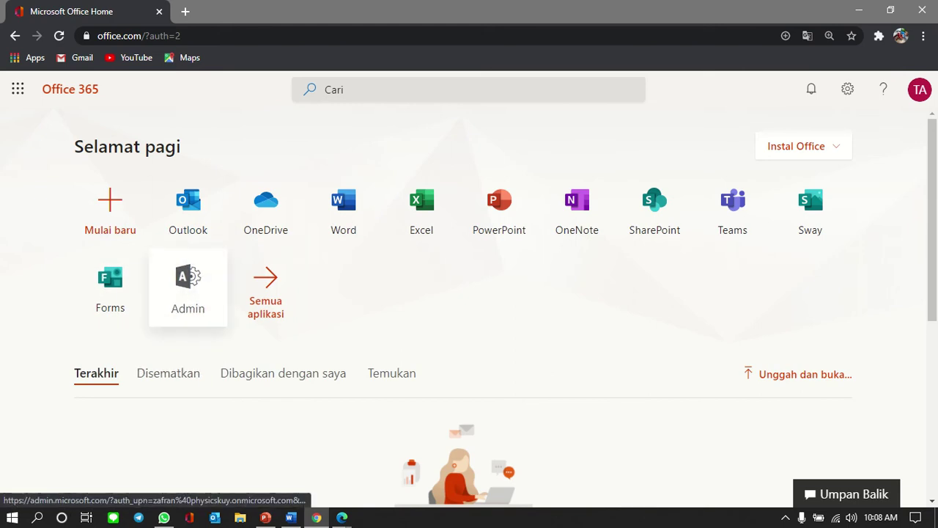
# Step: Open the Microsoft 365 admin center and launch Penyiapan terpandu to reach the add-domain step
pyautogui.click(188, 287)
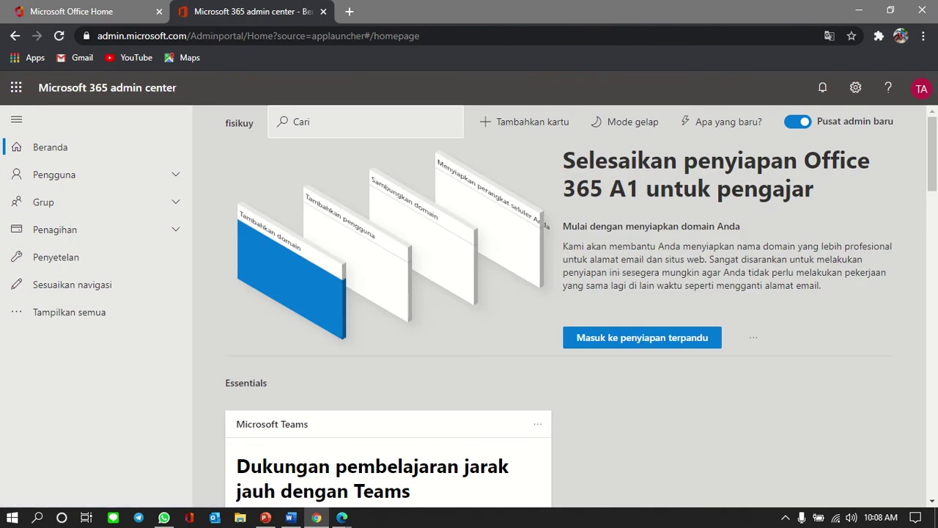
pyautogui.scroll(-3, 580, 305)
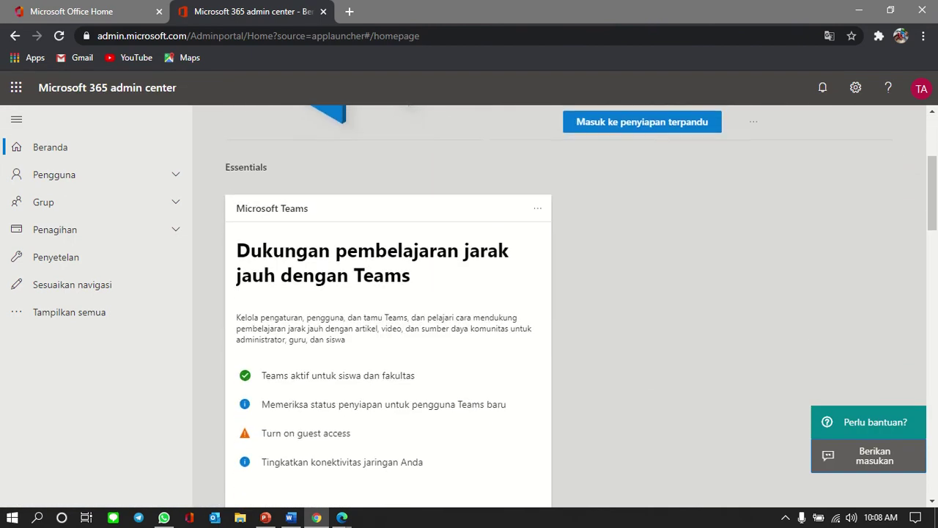
pyautogui.scroll(-2, 580, 305)
pyautogui.scroll(4, 580, 305)
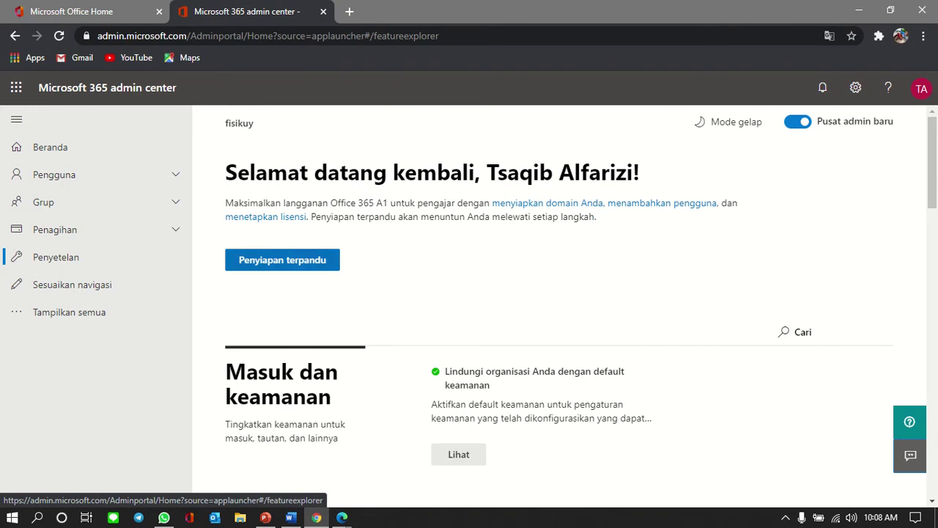
pyautogui.click(282, 259)
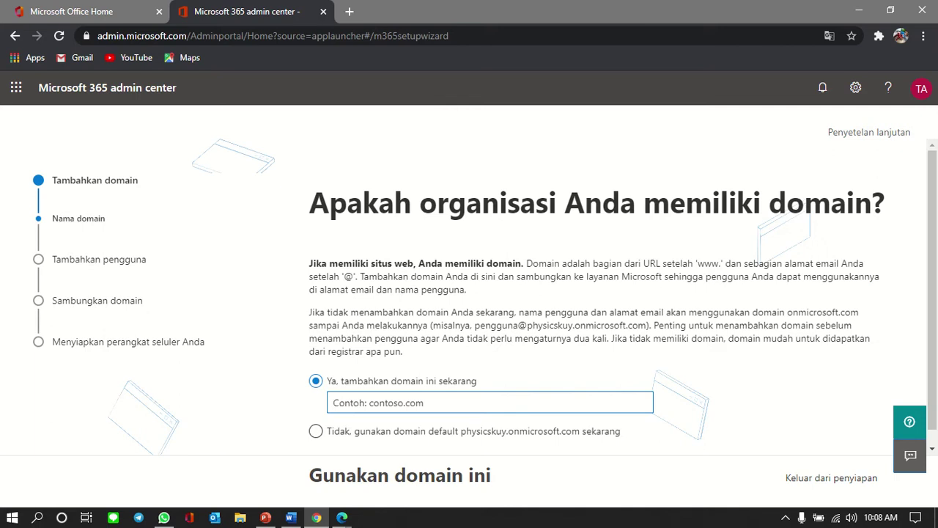
pyautogui.scroll(-1, 617, 295)
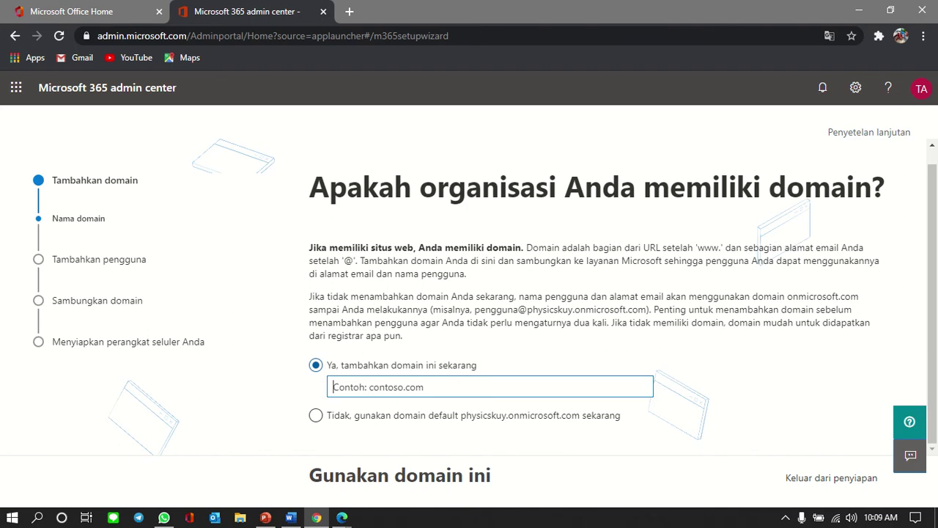
# Step: Copy physicskuy.my.id from IndoTarget's My Recent Products list and return to the wizard
pyautogui.moveTo(341, 517)
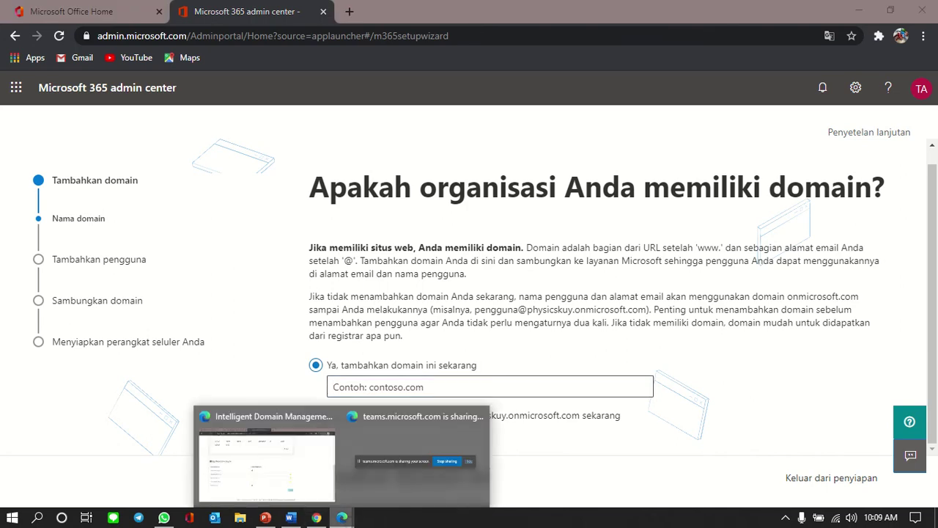
pyautogui.click(267, 461)
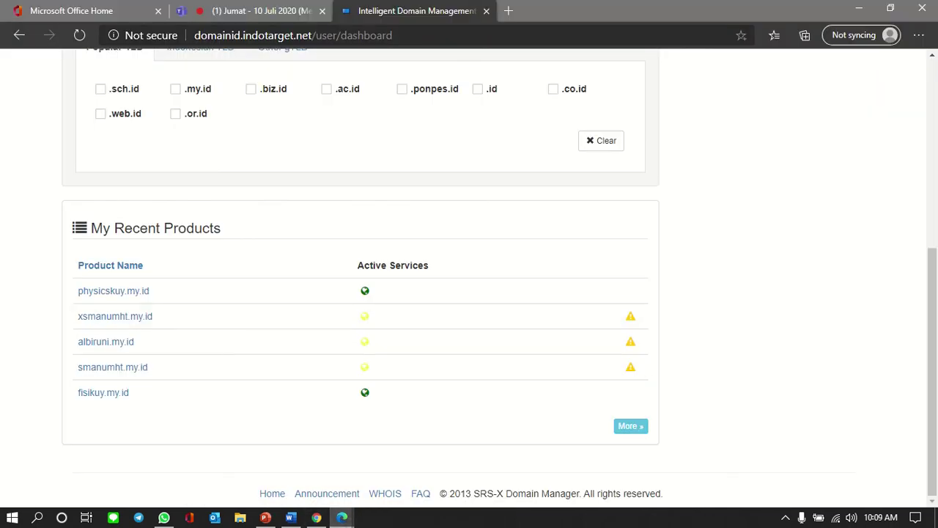
pyautogui.moveTo(77, 264); pyautogui.dragTo(149, 291)
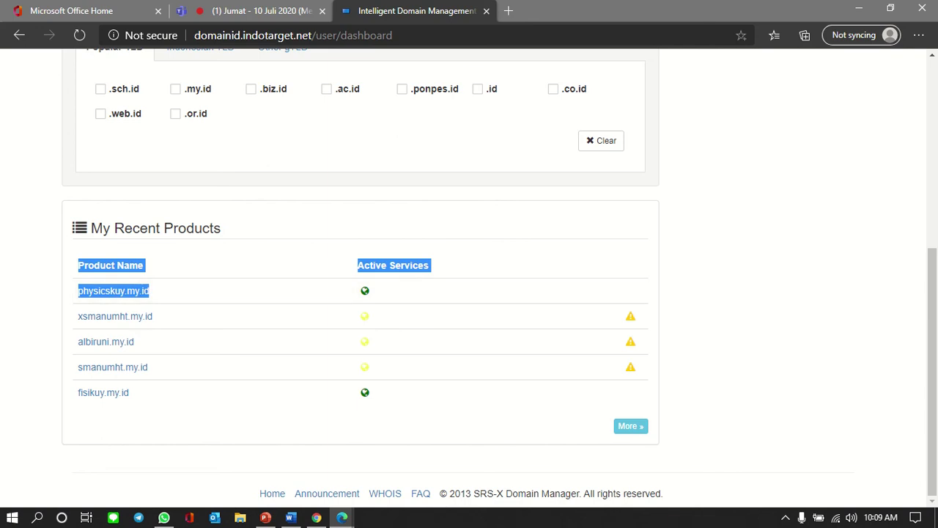
pyautogui.click(150, 291)
pyautogui.moveTo(150, 291); pyautogui.dragTo(78, 291)
pyautogui.hotkey('ctrl', 'c')
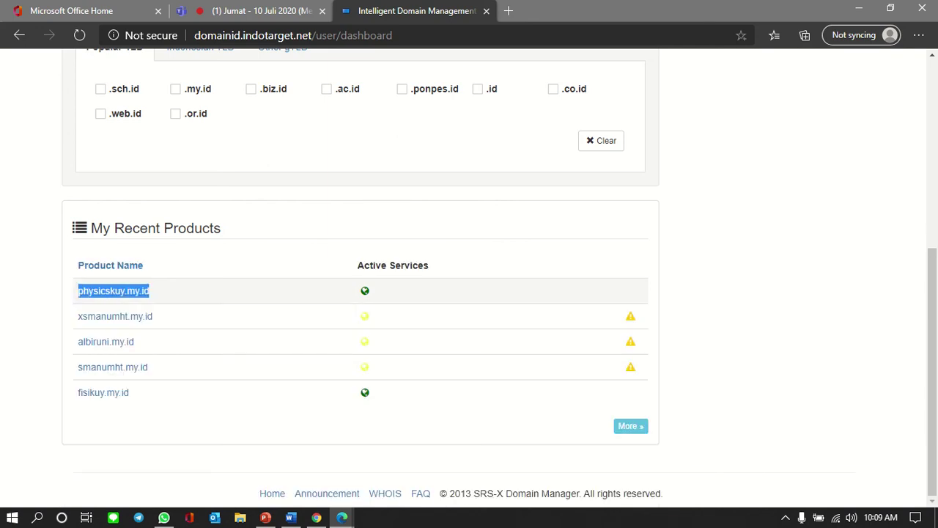
pyautogui.click(316, 518)
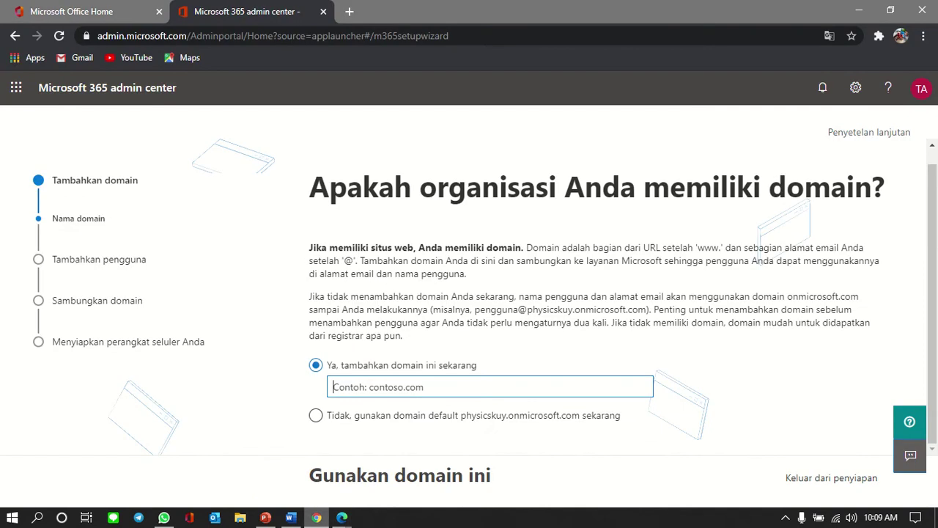
# Step: Paste physicskuy.my.id as the domain to add and submit it
pyautogui.hotkey('ctrl', 'v')
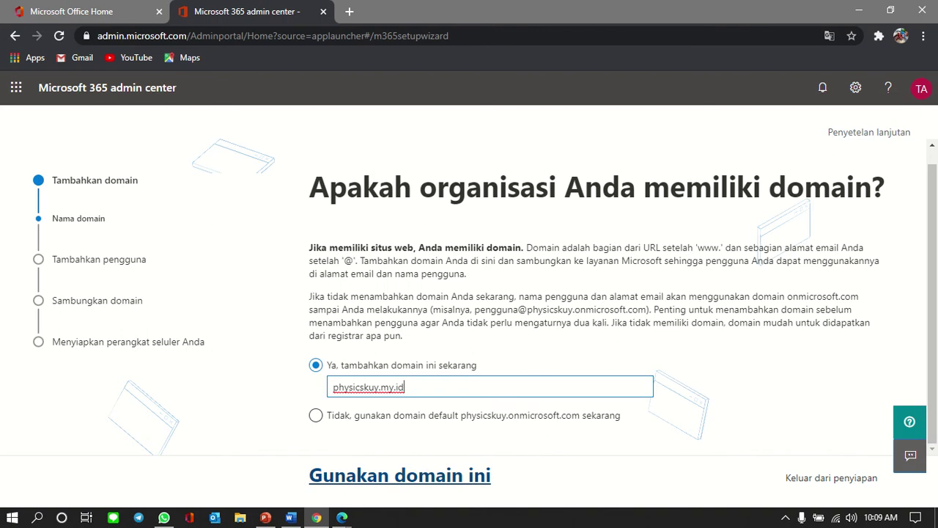
pyautogui.press('Return')
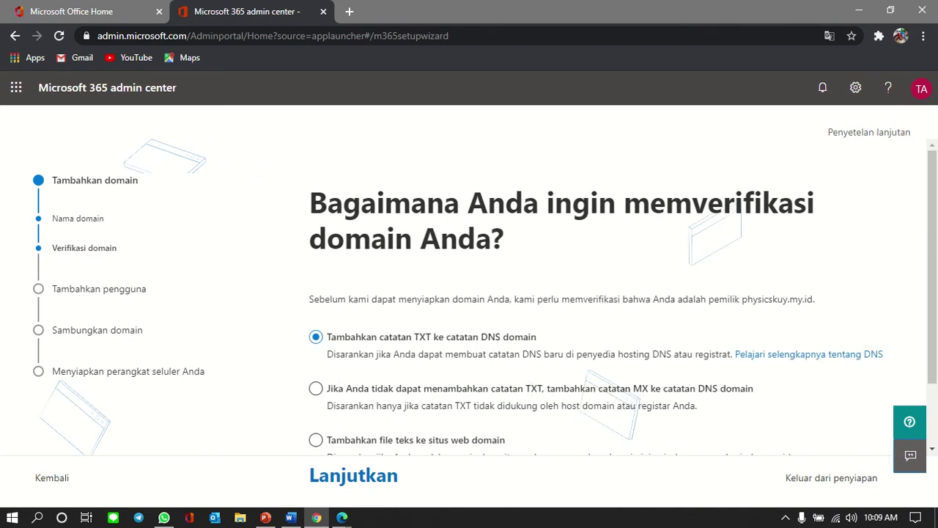
pyautogui.scroll(-1, 557, 293)
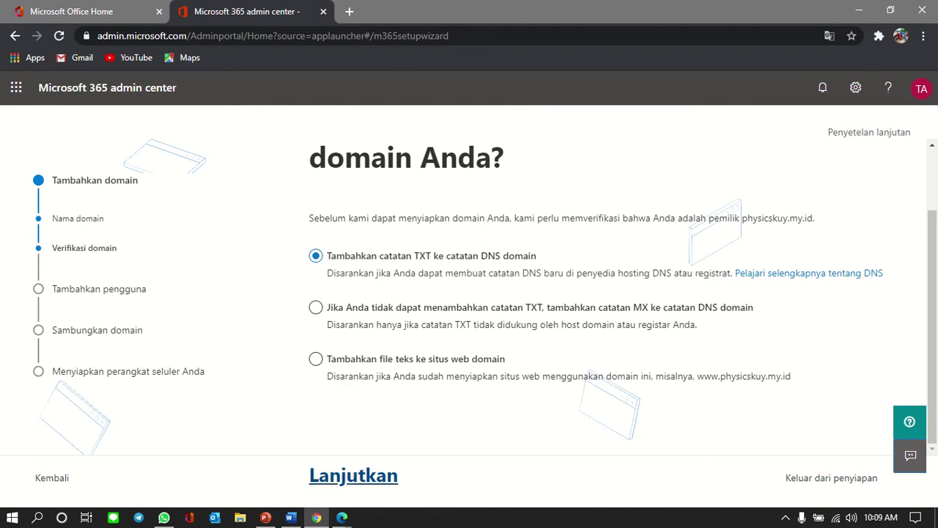
# Step: Continue with 'Tambahkan catatan TXT' verification, then switch to IndoTarget Domain Manager
pyautogui.click(353, 475)
pyautogui.scroll(-1, 601, 297)
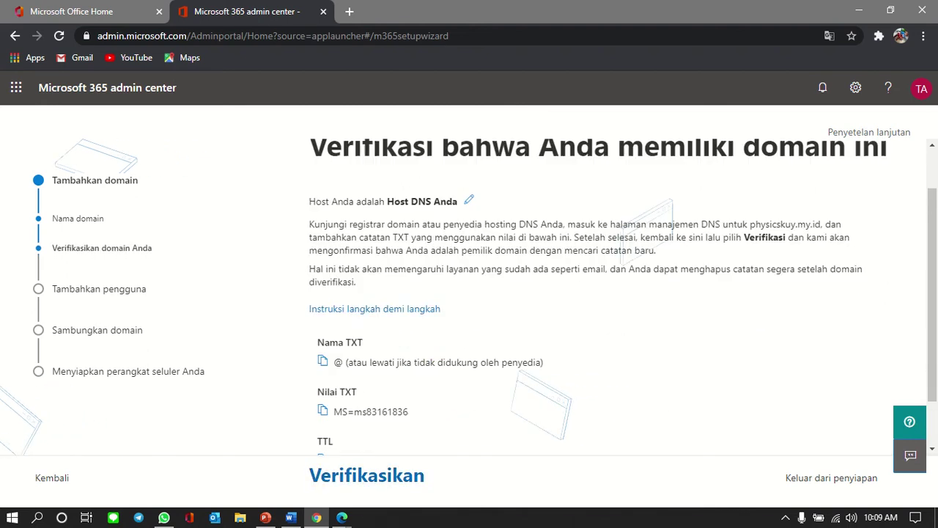
pyautogui.scroll(-1, 601, 297)
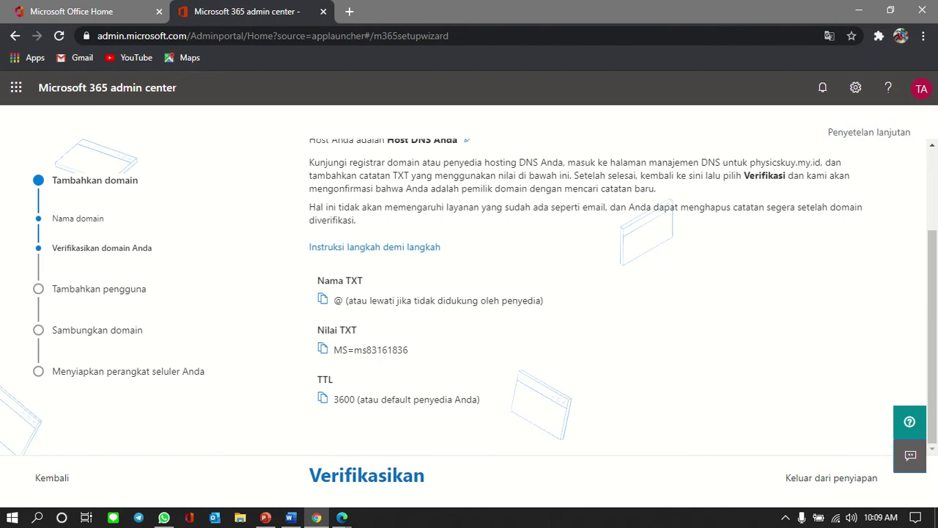
pyautogui.moveTo(341, 517)
pyautogui.click(267, 462)
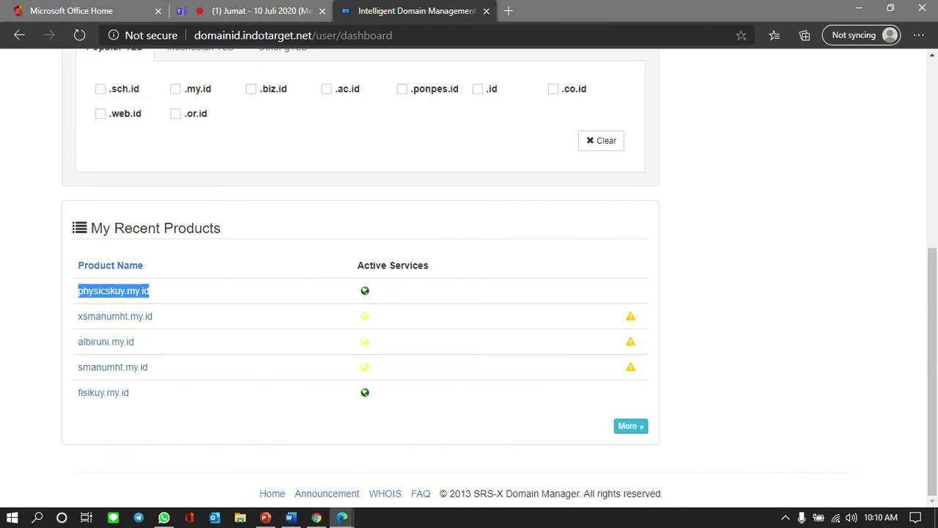
# Step: Open physicskuy.my.id's Product Details page, then go back to the TXT verification step
pyautogui.click(630, 425)
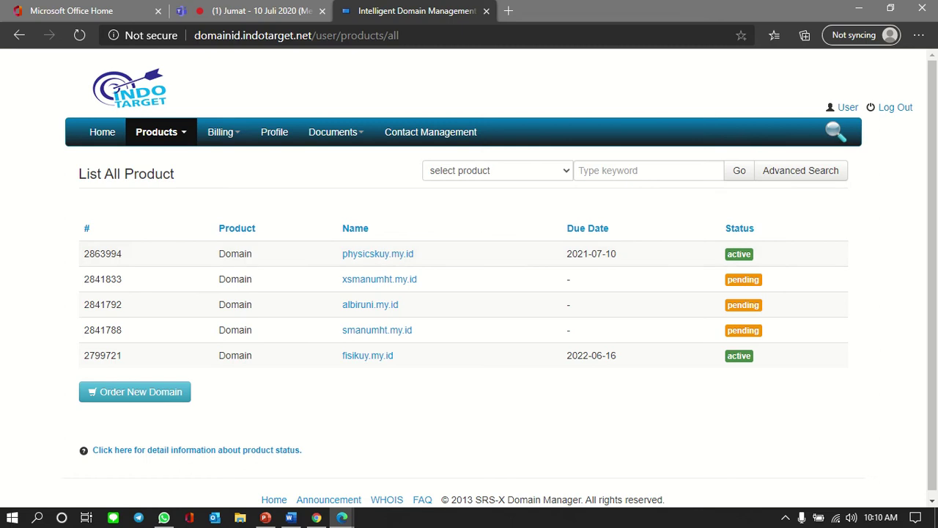
pyautogui.click(377, 253)
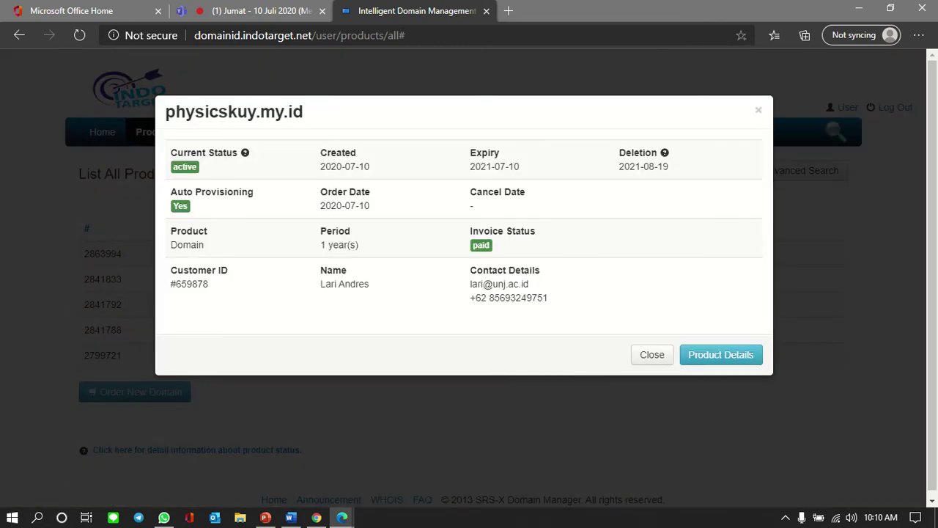
pyautogui.click(720, 354)
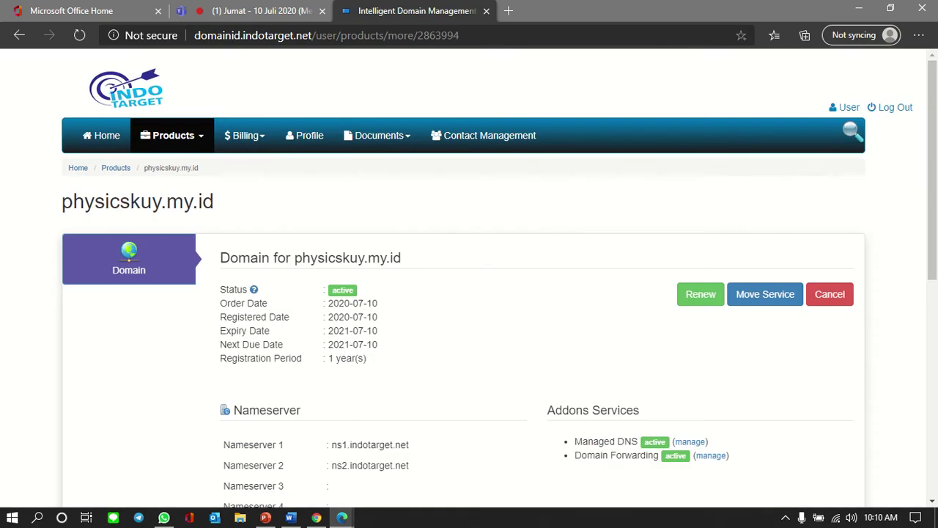
pyautogui.scroll(-3, 469, 279)
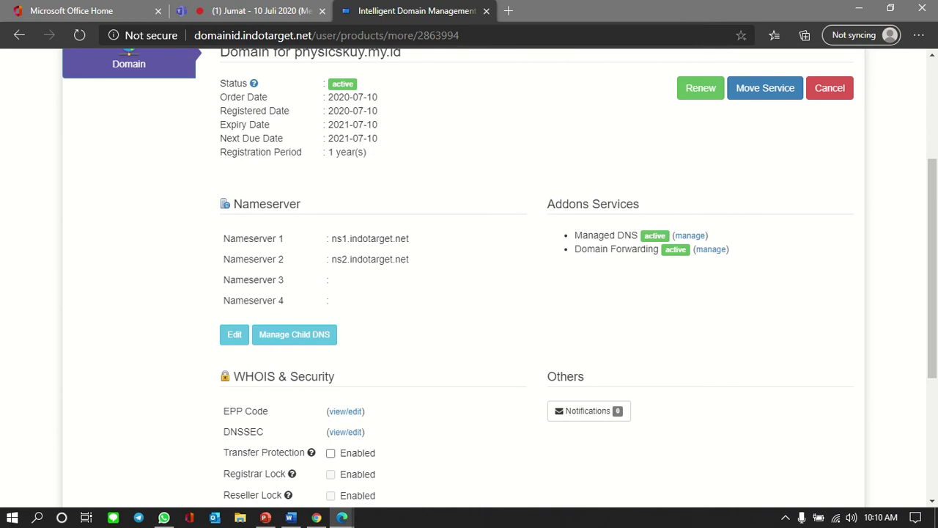
pyautogui.click(316, 518)
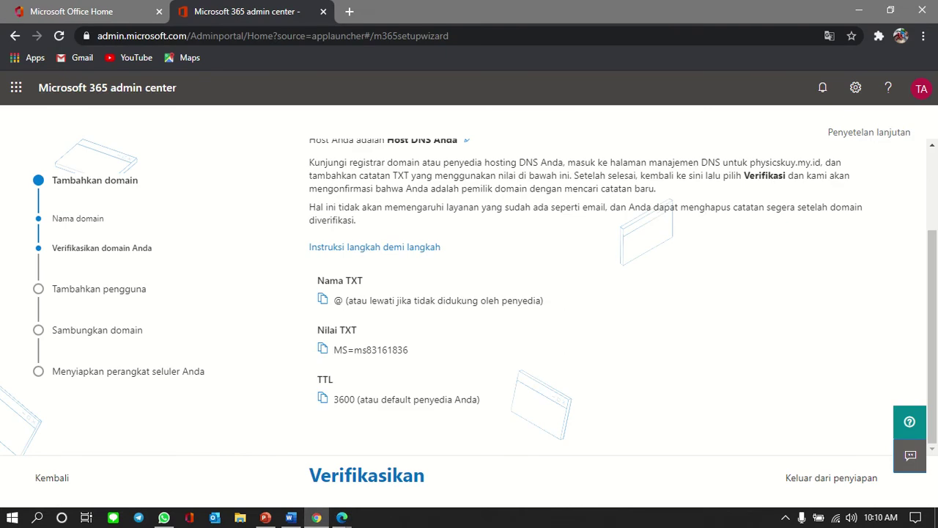
# Step: Highlight the 'manajemen DNS' instruction, then switch to IndoTarget's physicskuy.my.id page
pyautogui.moveTo(648, 162); pyautogui.dragTo(721, 162)
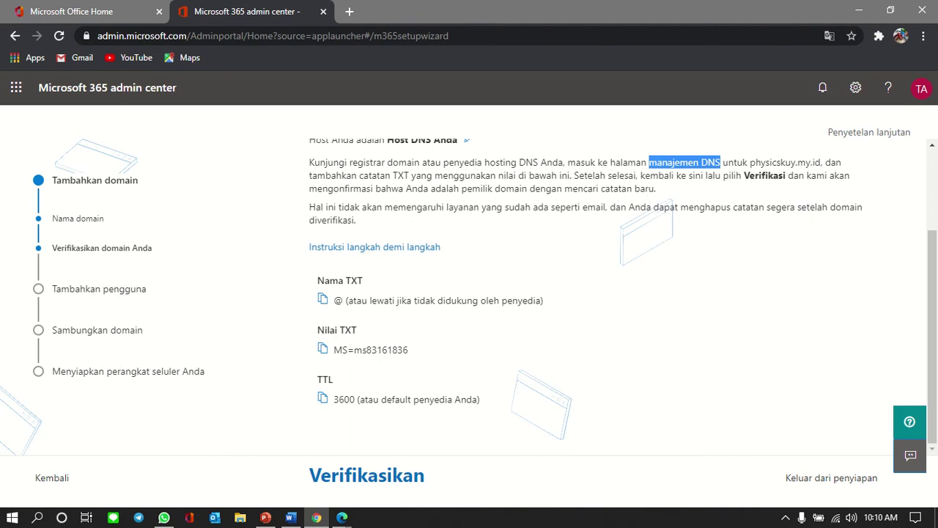
pyautogui.scroll(1, 623, 293)
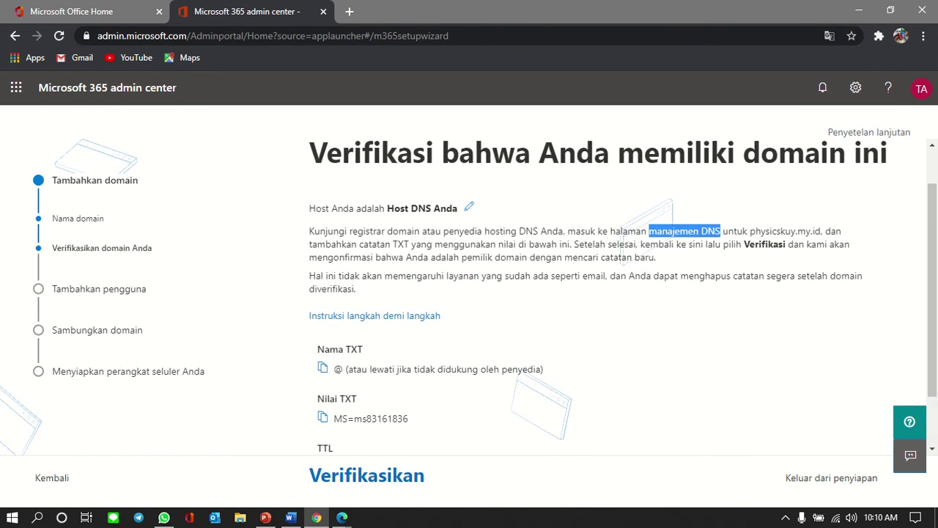
pyautogui.hotkey('alt', 'Tab')
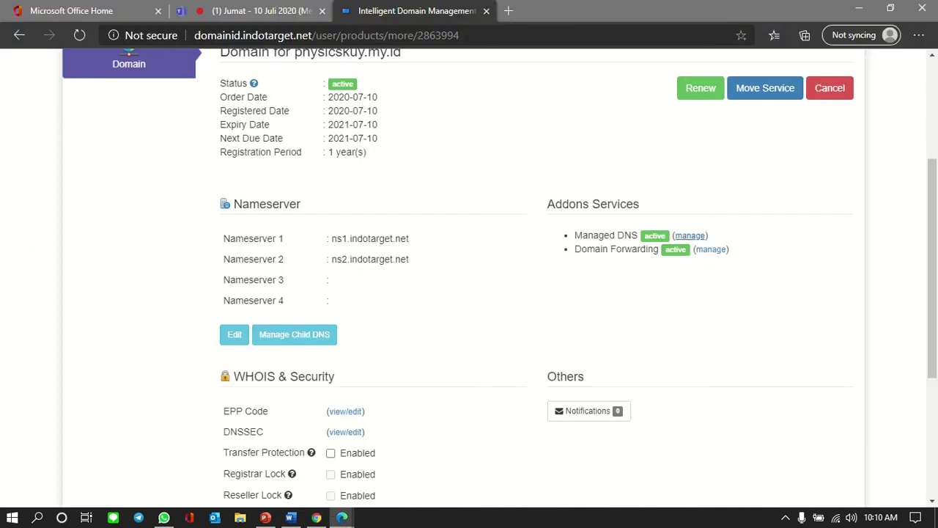
# Step: Activate Managed DNS for physicskuy.my.id, confirm the DNS alert, then return to Microsoft 365
pyautogui.click(690, 235)
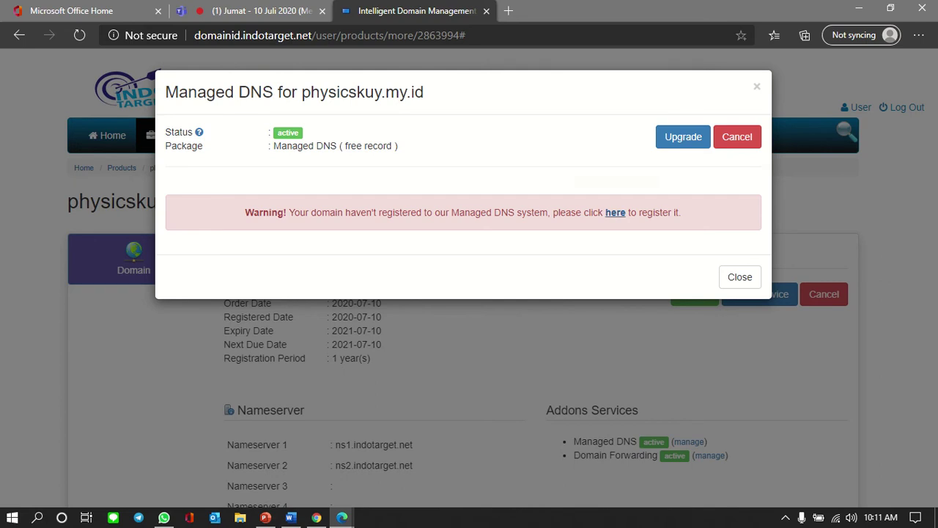
pyautogui.click(615, 211)
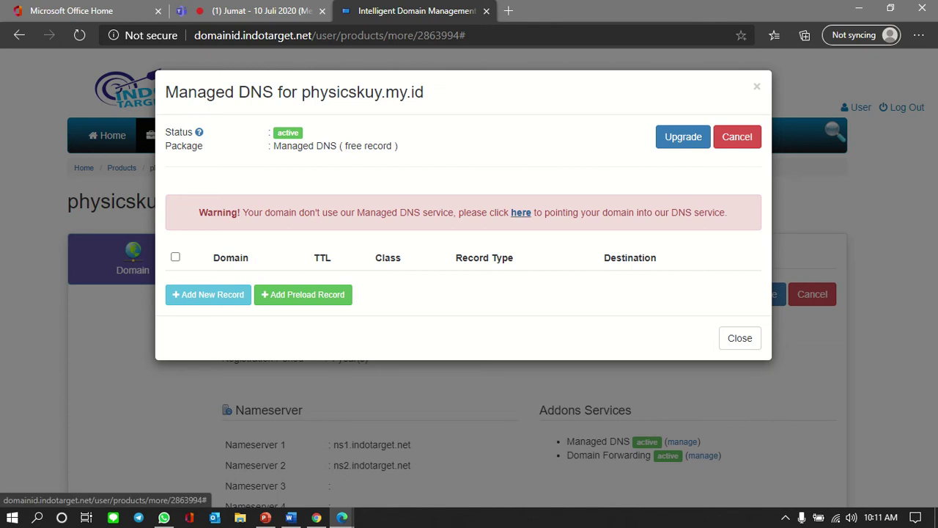
pyautogui.click(520, 213)
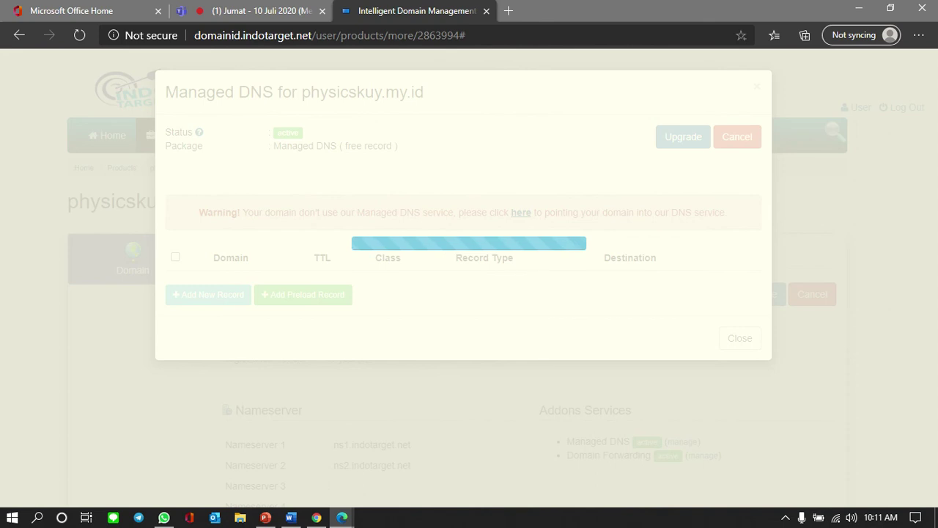
pyautogui.press('Return')
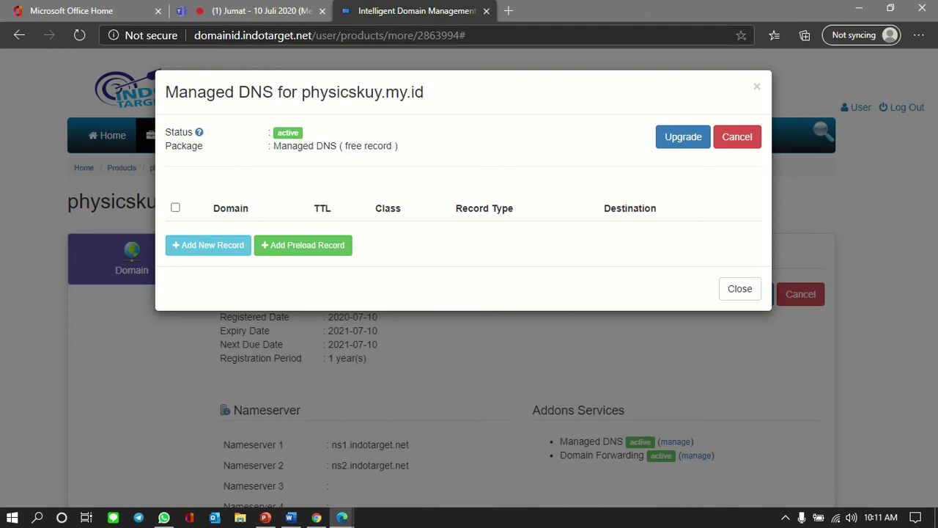
pyautogui.hotkey('alt', 'Tab')
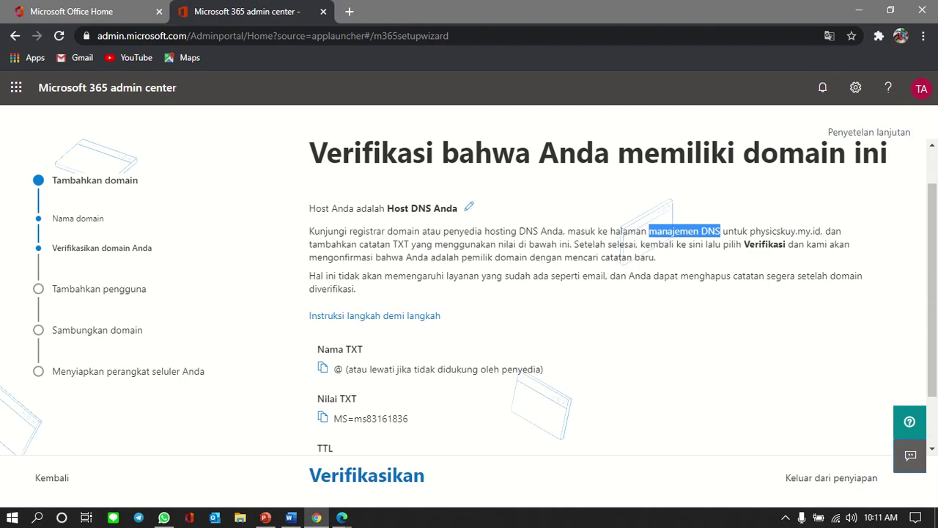
# Step: Copy the Nilai TXT value MS=ms83161836, then switch to IndoTarget's Managed DNS list
pyautogui.scroll(-1, 586, 293)
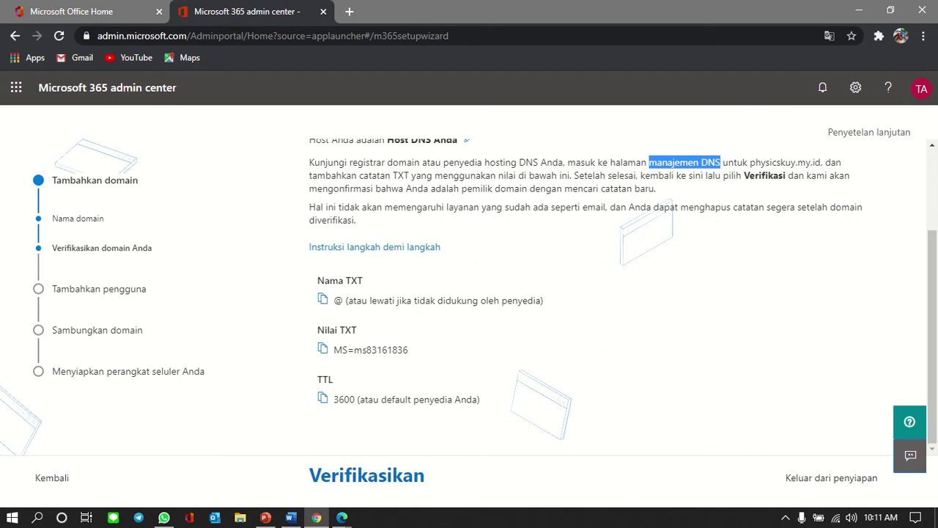
pyautogui.click(708, 165)
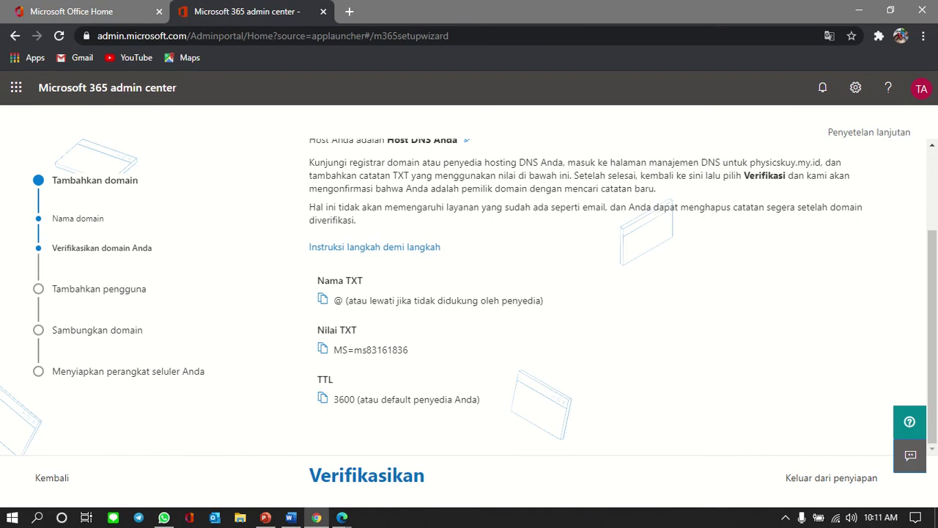
pyautogui.click(323, 348)
pyautogui.hotkey('alt', 'Tab')
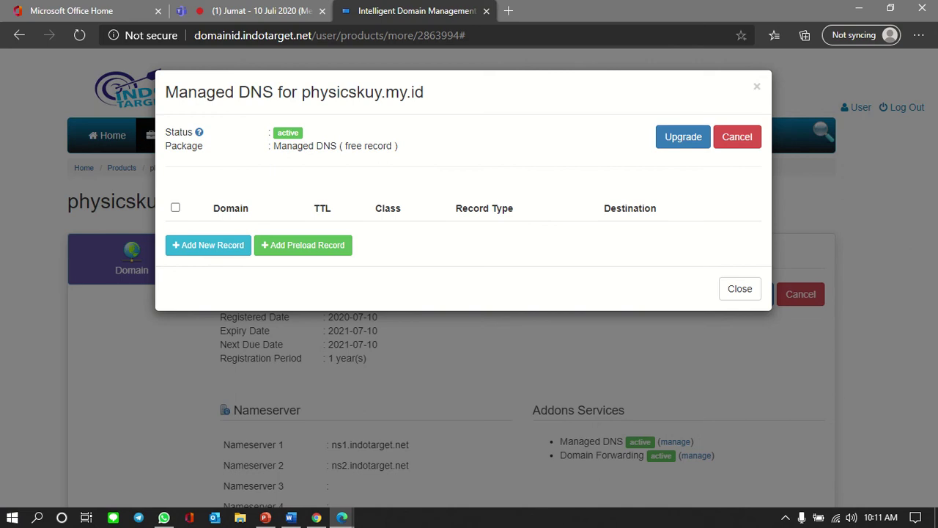
# Step: Start a new DNS record with TTL 3600 and record type TXT
pyautogui.click(208, 245)
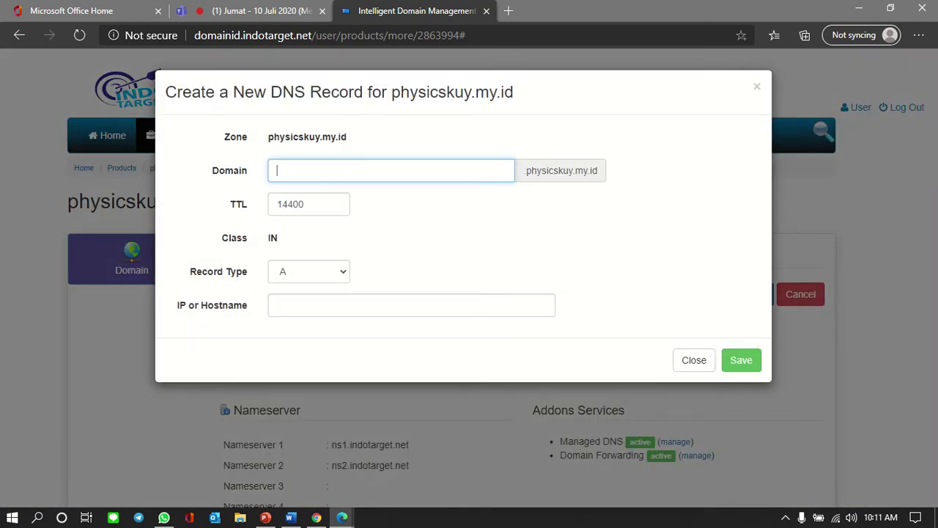
pyautogui.doubleClick(305, 203)
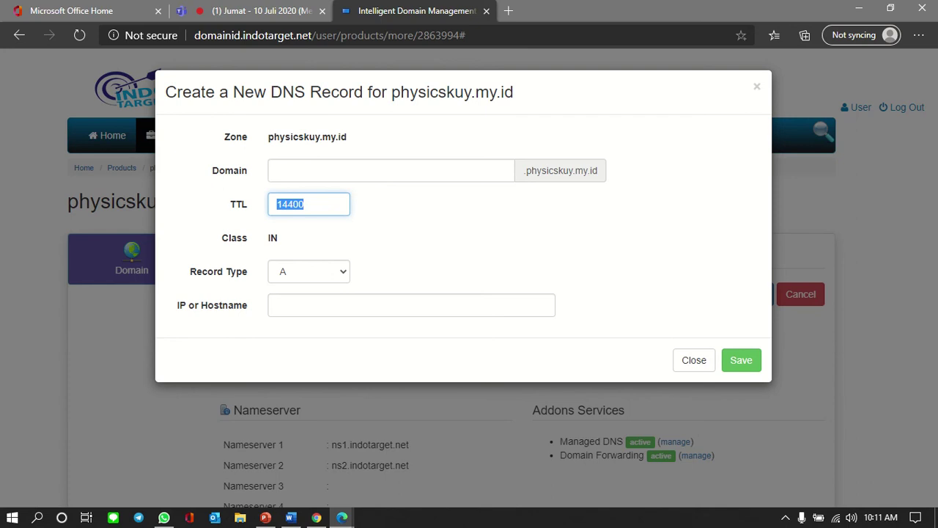
pyautogui.write('3600')
pyautogui.press('Tab')
pyautogui.hotkey('alt', 'Down')
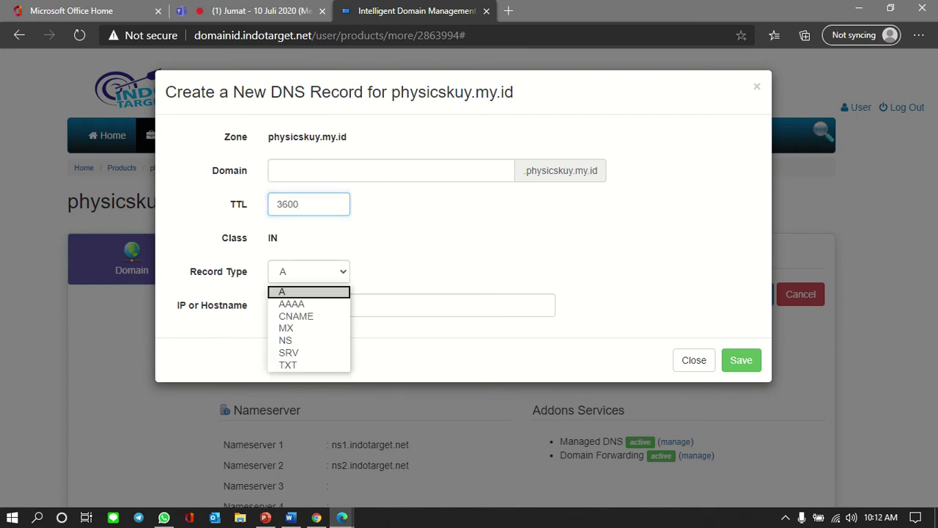
pyautogui.press('Down')
pyautogui.press('Down')
pyautogui.press('Down')
pyautogui.press('Down')
pyautogui.press('Down')
pyautogui.press('Down')
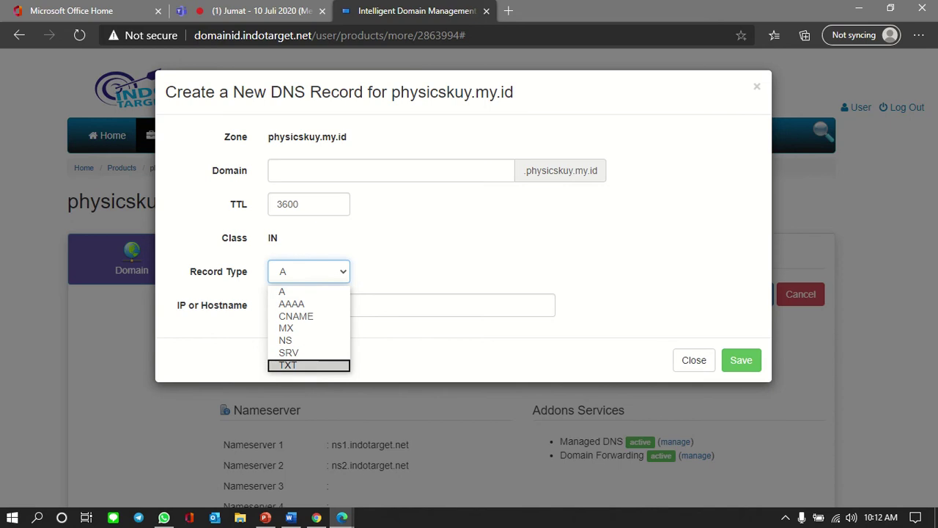
pyautogui.press('Up')
pyautogui.press('Up')
pyautogui.press('Up')
pyautogui.press('Up')
pyautogui.press('Up')
pyautogui.press('Down')
pyautogui.press('Down')
pyautogui.press('Down')
pyautogui.press('Down')
pyautogui.press('Up')
pyautogui.press('Up')
pyautogui.press('Up')
pyautogui.press('Up')
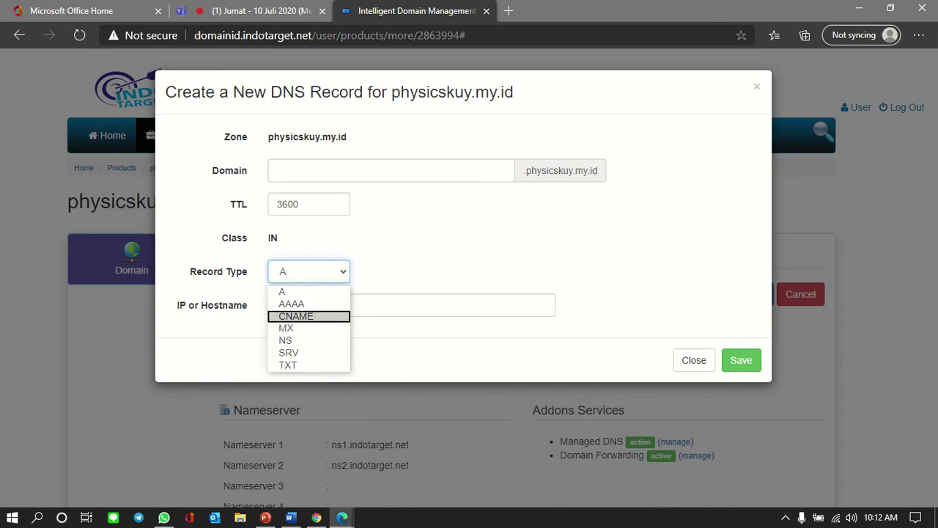
pyautogui.press('Down')
pyautogui.press('Down')
pyautogui.press('Down')
pyautogui.press('Down')
pyautogui.press('Down')
pyautogui.press('Return')
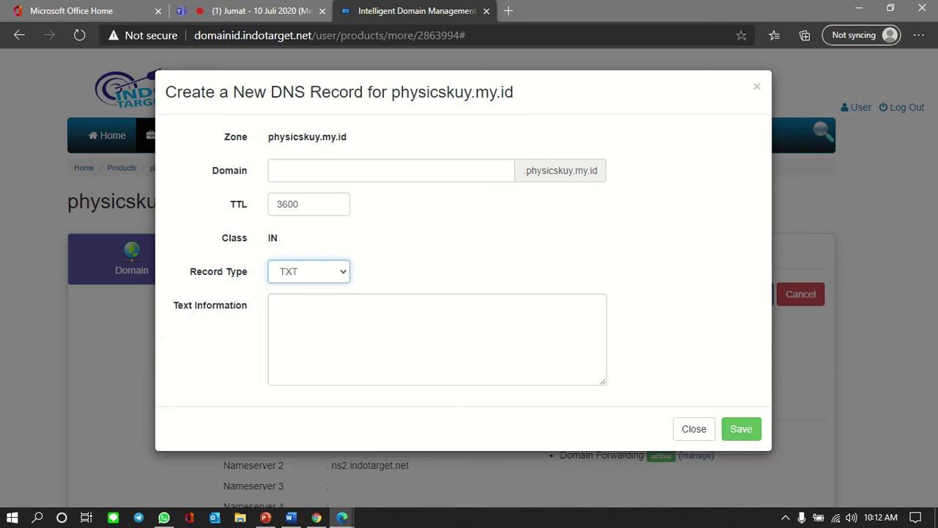
pyautogui.click(352, 330)
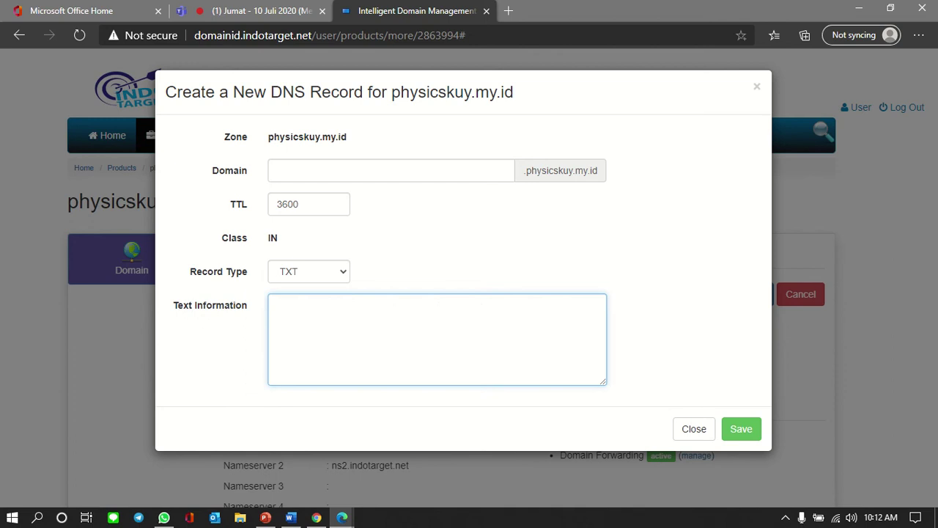
# Step: Copy MS=ms83161836 from Microsoft 365 and return to the new record form
pyautogui.hotkey('alt', 'Tab')
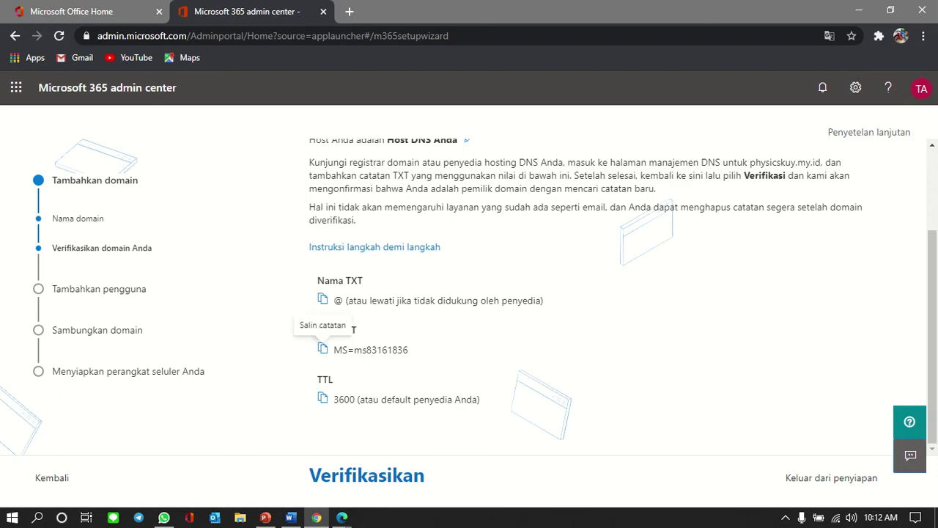
pyautogui.click(322, 349)
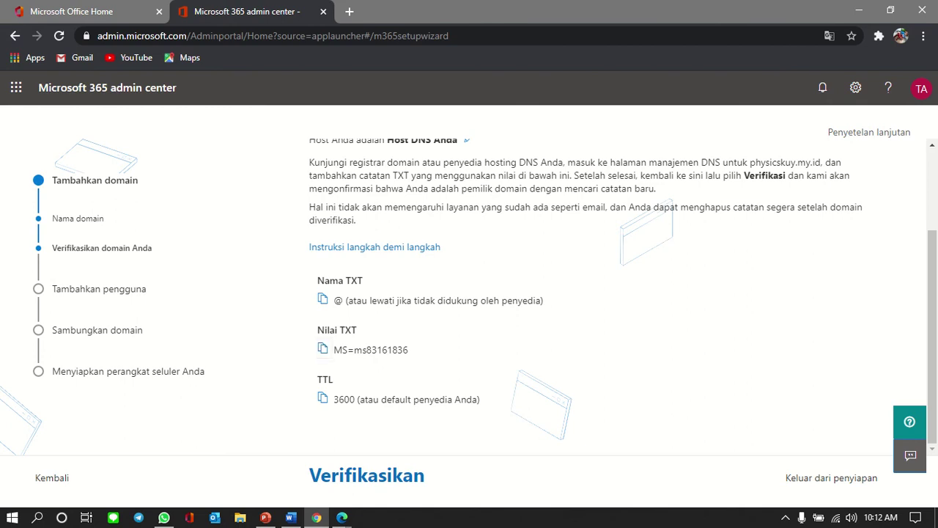
pyautogui.click(322, 349)
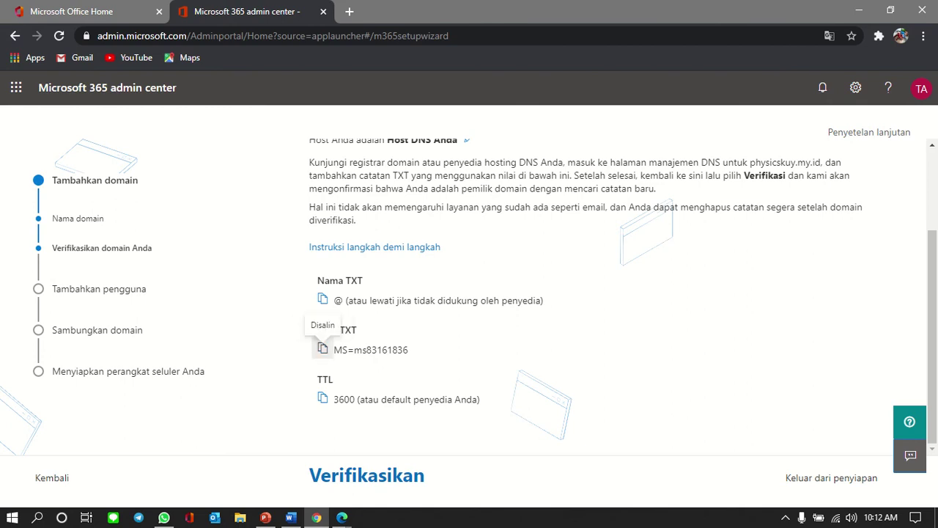
pyautogui.hotkey('alt', 'Tab')
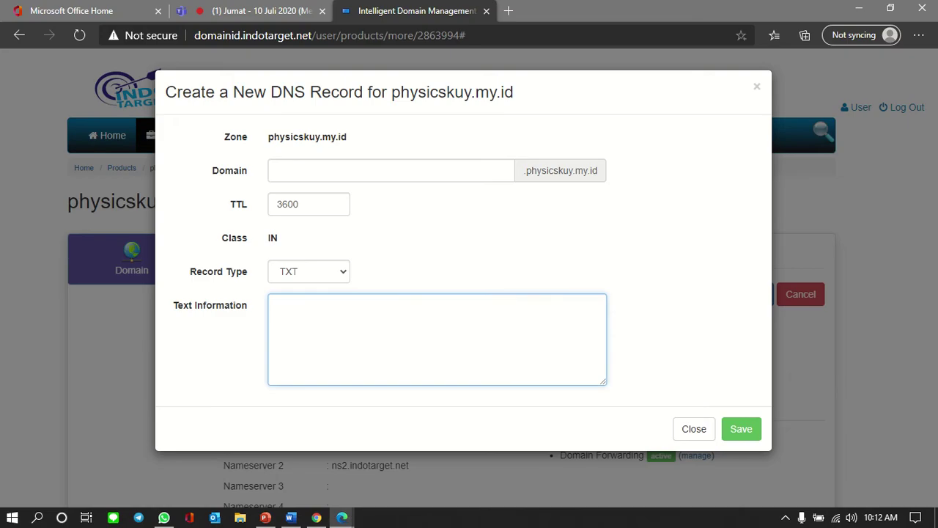
# Step: Paste MS=ms83161836 into Text Information, save the TXT record, and close the records list
pyautogui.hotkey('ctrl', 'v')
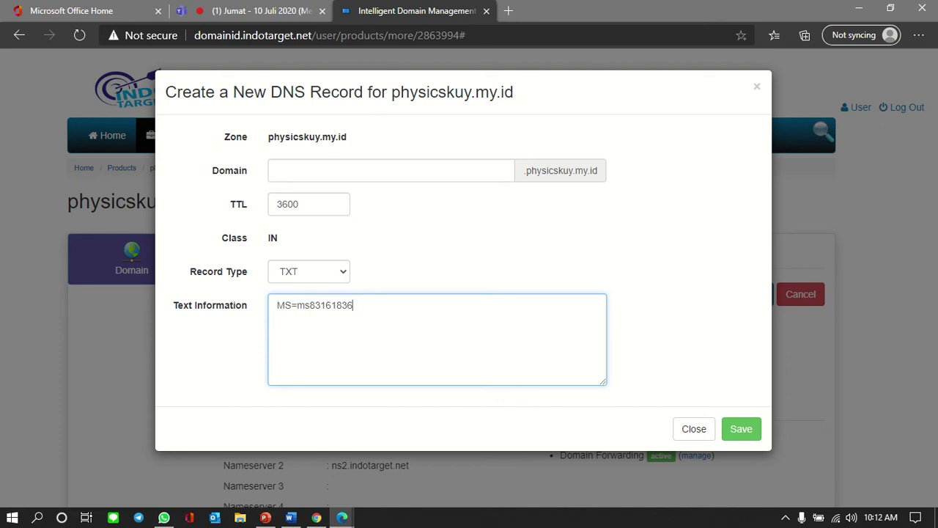
pyautogui.click(740, 428)
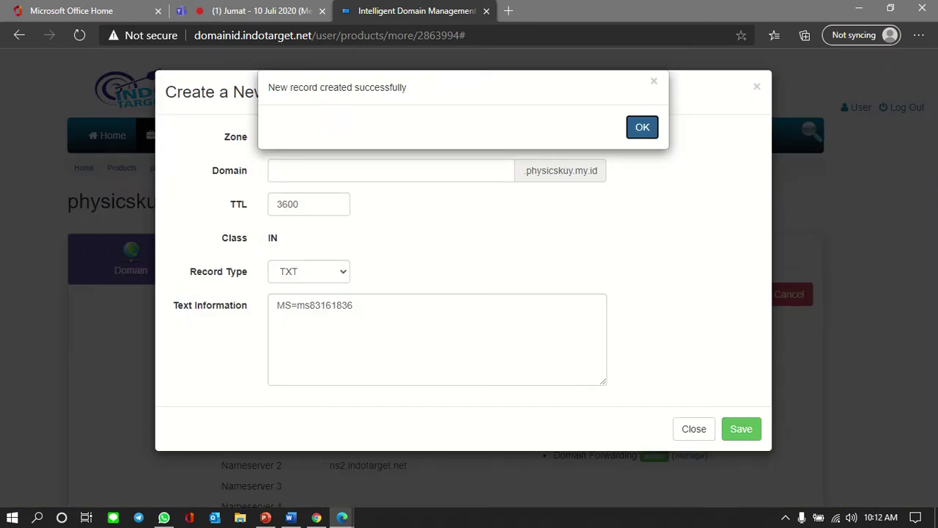
pyautogui.click(642, 127)
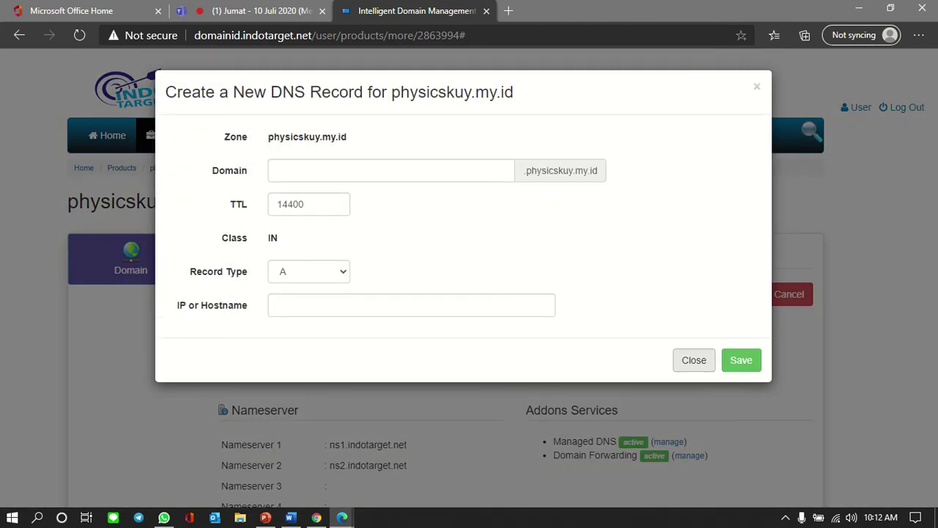
pyautogui.click(694, 360)
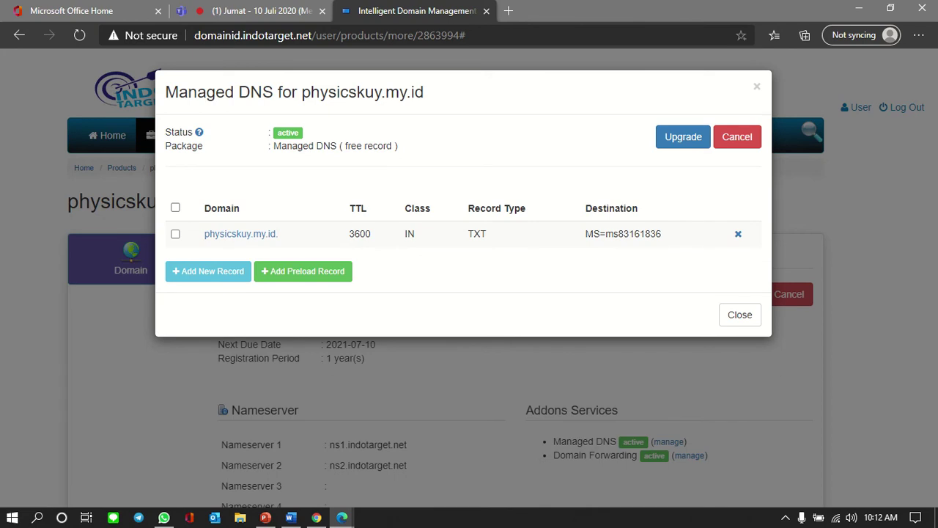
pyautogui.click(739, 314)
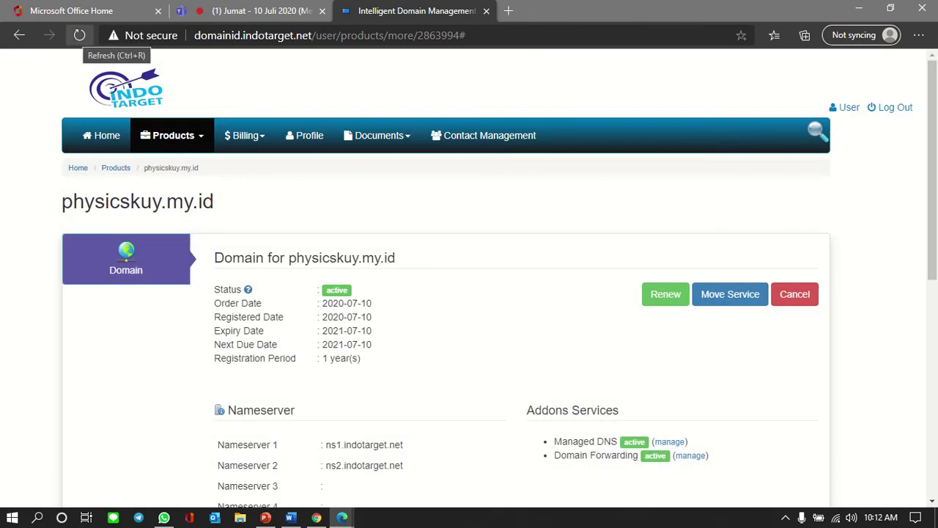
# Step: Reload IndoTarget's domain page until the mysrsx nameservers appear, then return to Microsoft 365
pyautogui.click(79, 36)
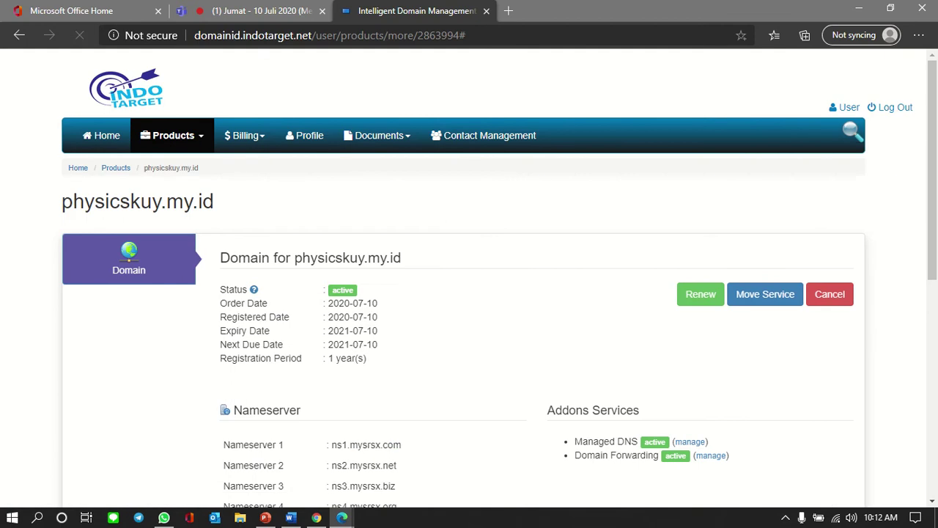
pyautogui.click(79, 35)
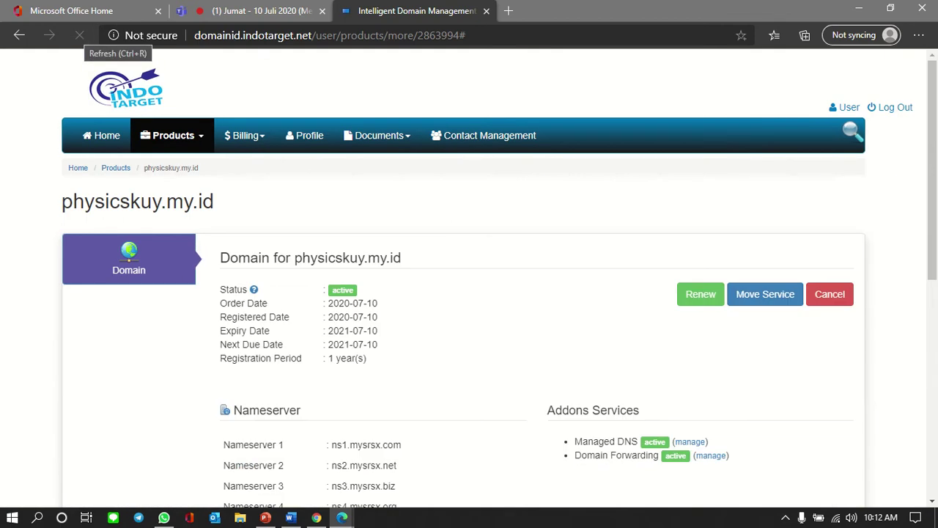
pyautogui.click(79, 35)
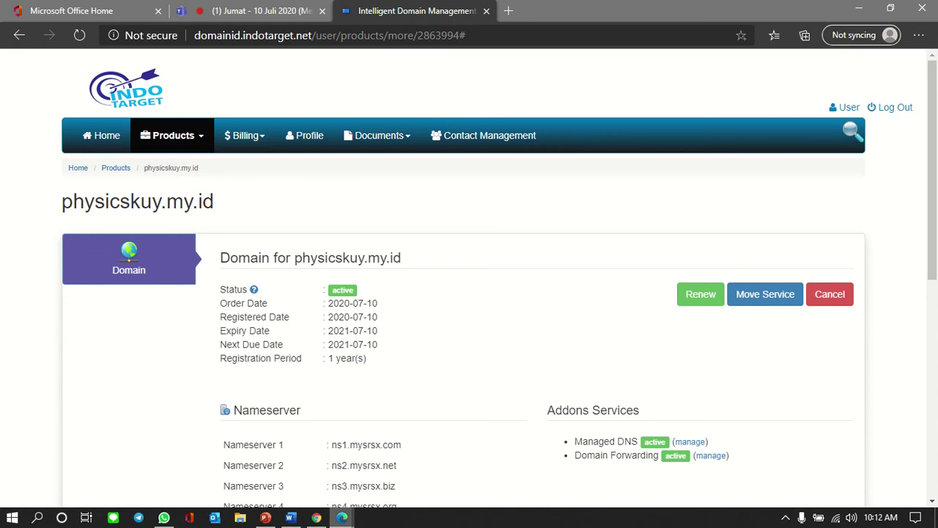
pyautogui.click(316, 518)
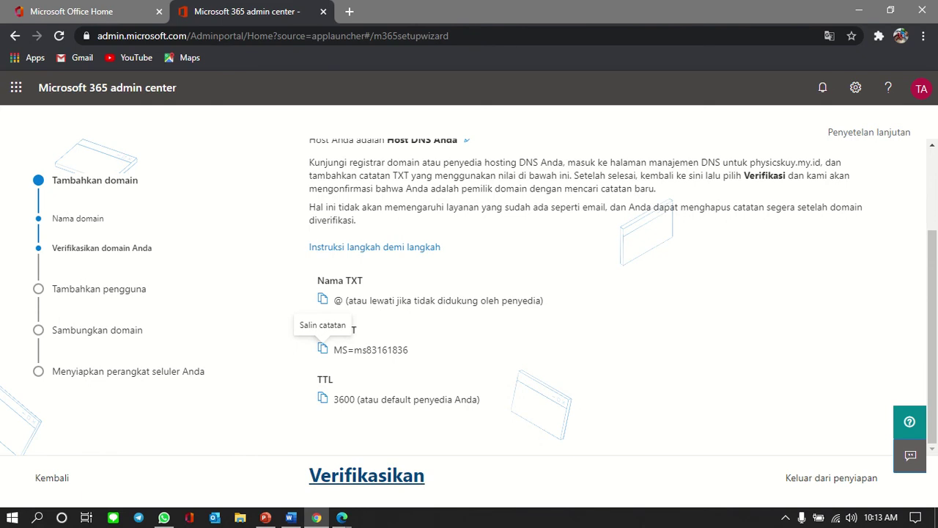
# Step: Attempt verification of physicskuy.my.id and read the NS/SOA error naming ns1/ns2.indotarget.net
pyautogui.click(366, 474)
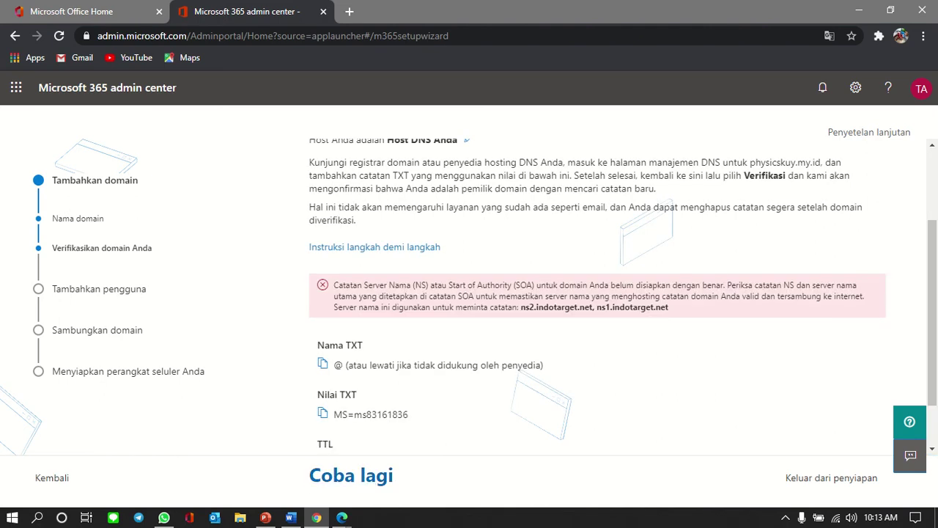
pyautogui.scroll(-1, 598, 293)
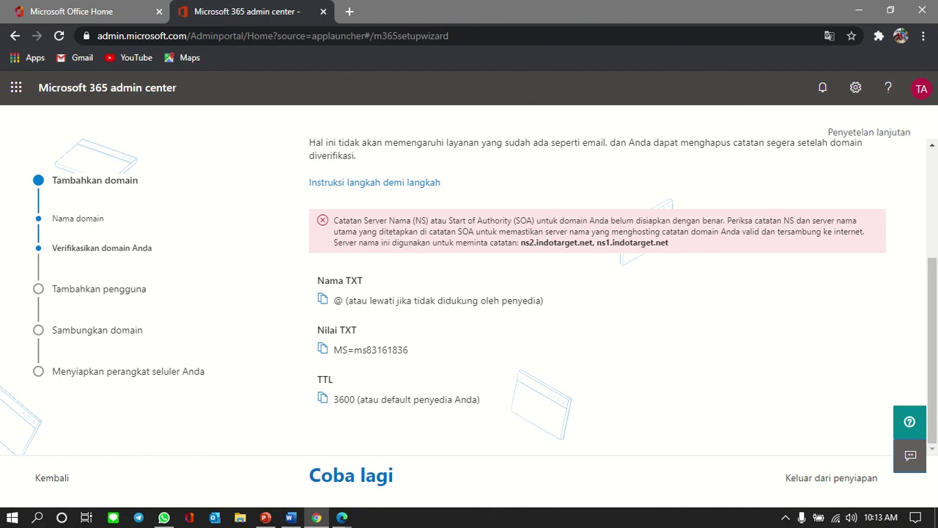
# Step: Compare the Microsoft 365 error with IndoTarget's current four mysrsx nameservers for physicskuy.my.id
pyautogui.hotkey('alt', 'Tab')
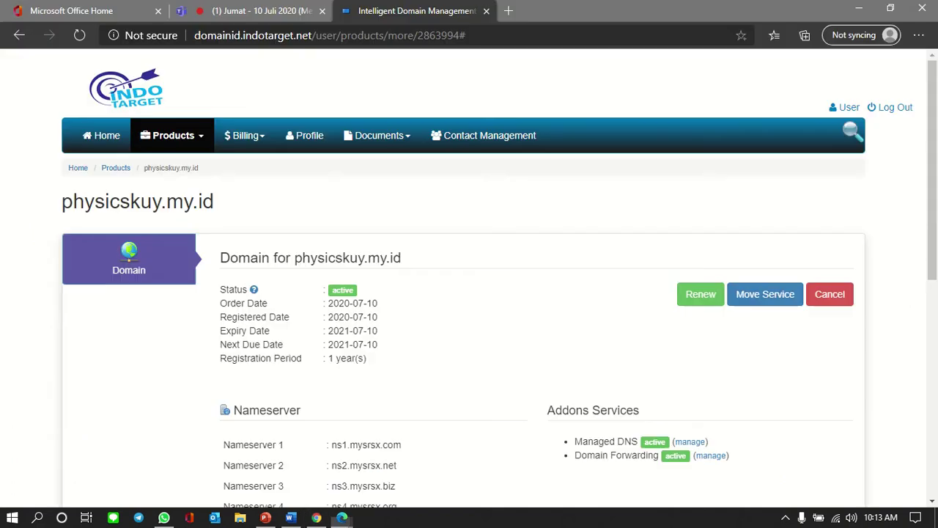
pyautogui.scroll(-4, 469, 293)
pyautogui.scroll(1, 469, 293)
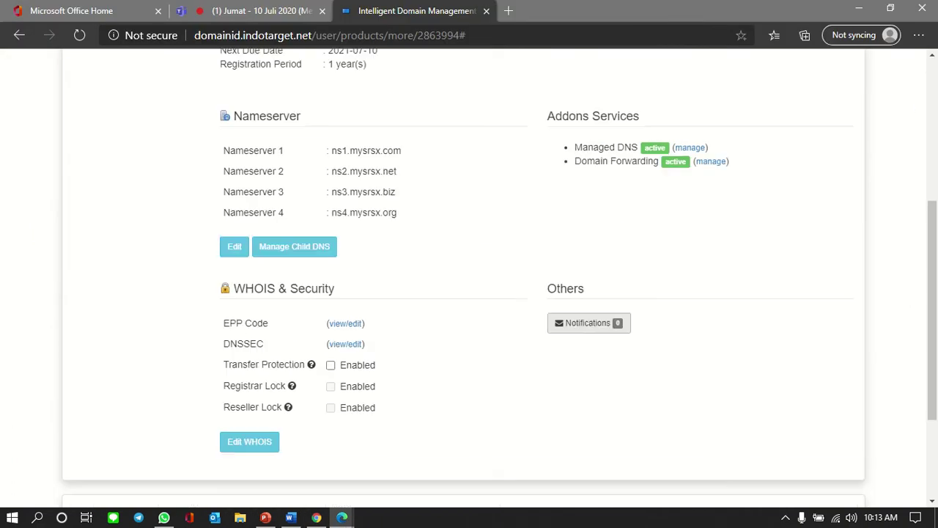
pyautogui.hotkey('alt', 'Tab')
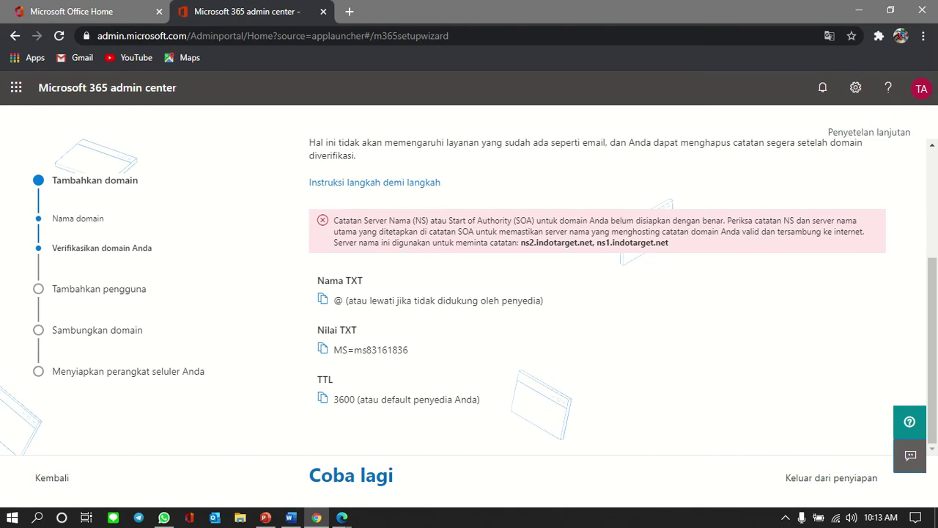
pyautogui.hotkey('alt', 'Tab')
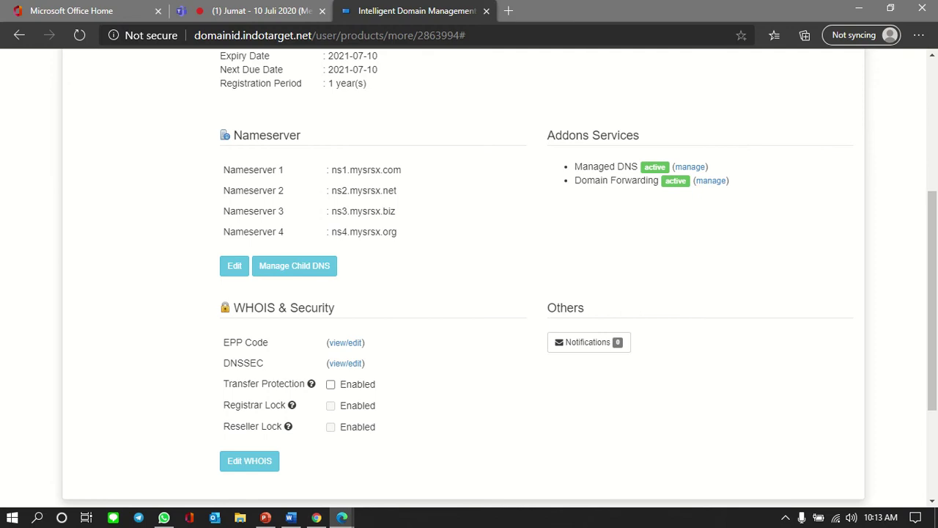
pyautogui.scroll(5, 469, 275)
pyautogui.scroll(-4, 469, 275)
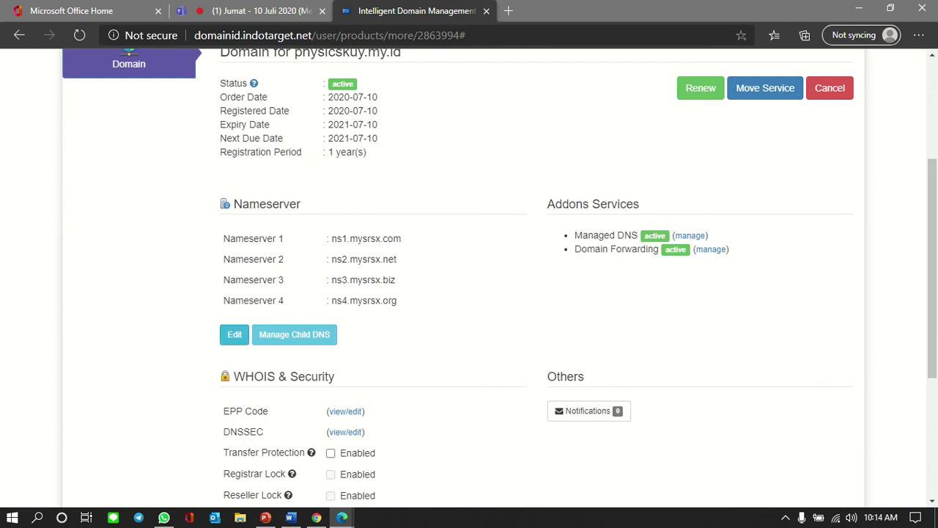
pyautogui.hotkey('alt', 'Tab')
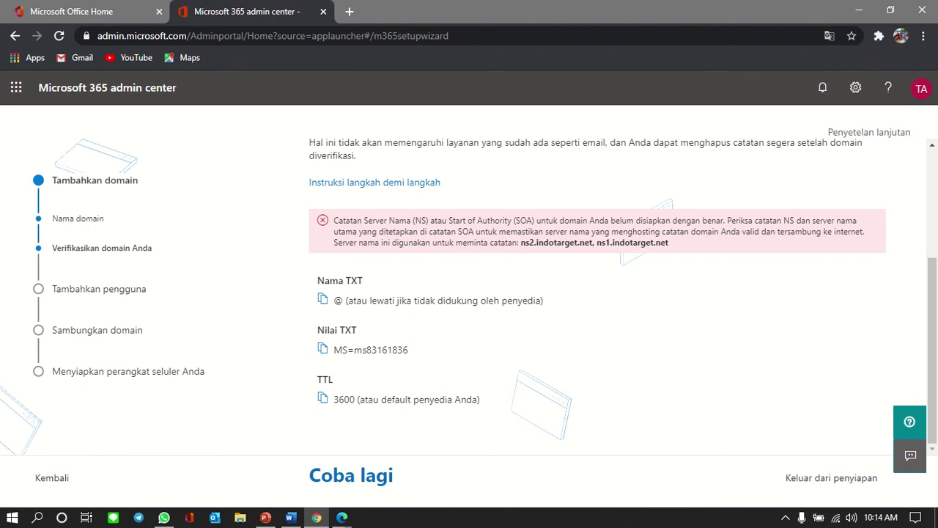
pyautogui.hotkey('alt', 'Tab')
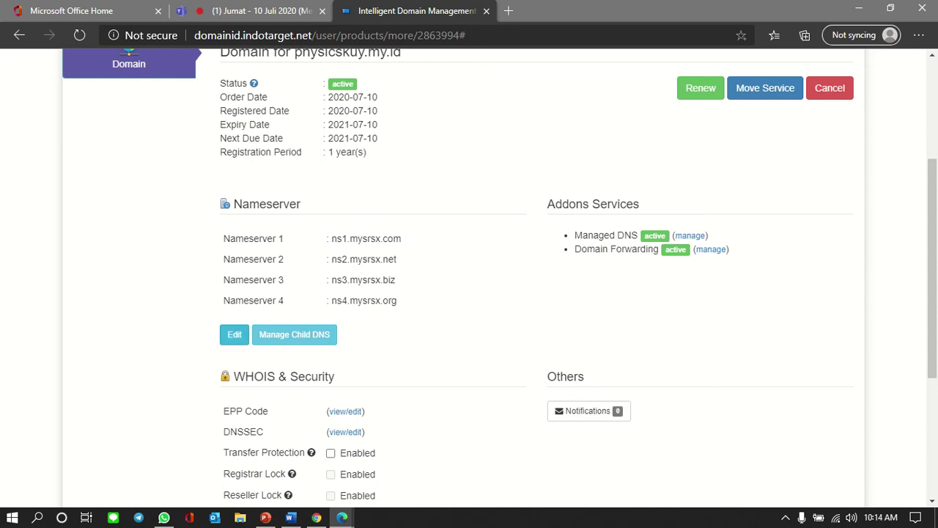
# Step: Replace Nameserver 1 with ns1.indotarget.net, copied from the Microsoft 365 error
pyautogui.click(234, 335)
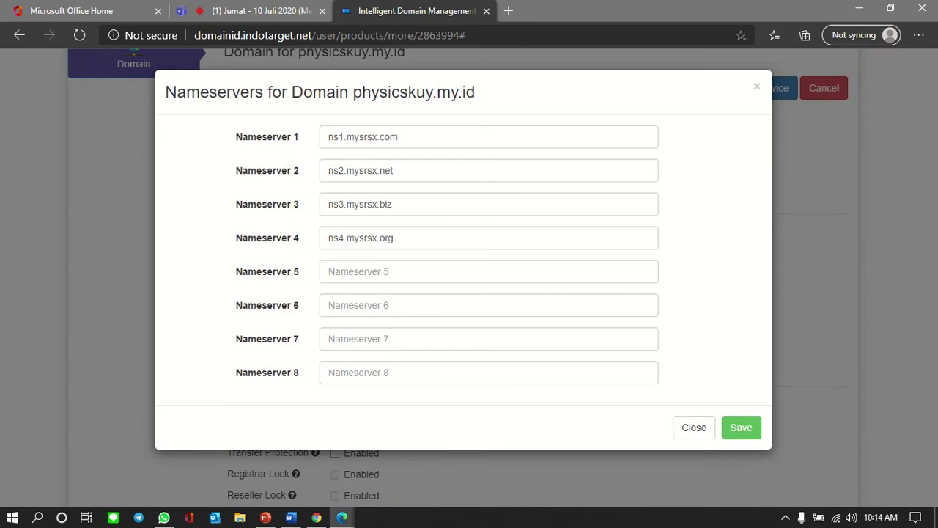
pyautogui.moveTo(399, 137); pyautogui.dragTo(327, 137)
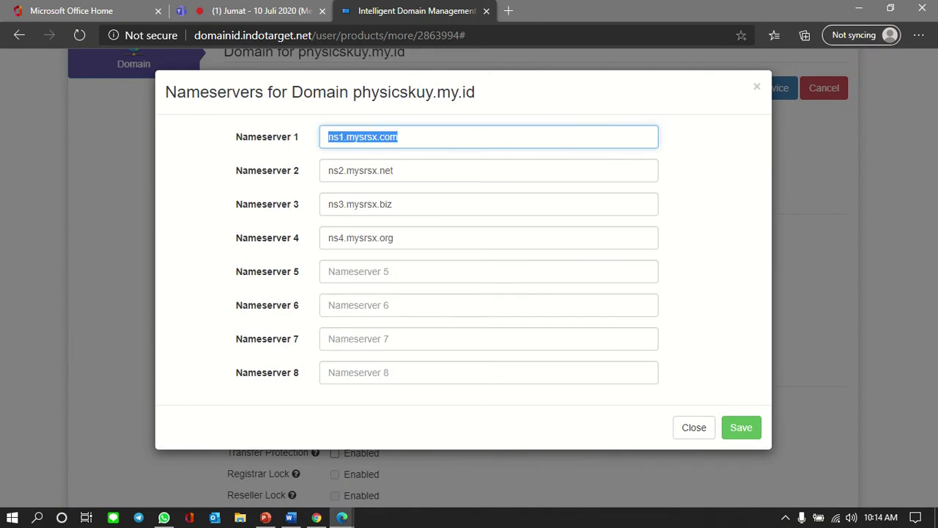
pyautogui.hotkey('alt', 'Tab')
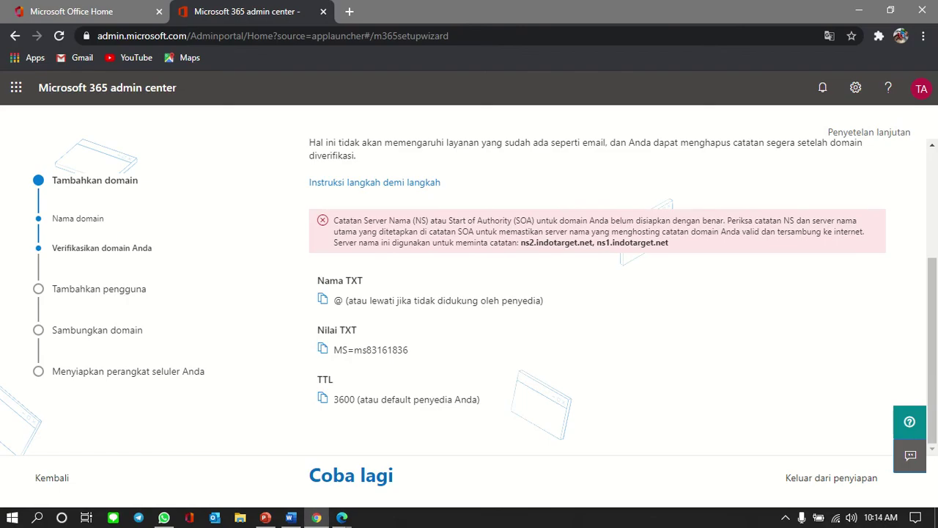
pyautogui.moveTo(521, 243); pyautogui.dragTo(561, 242)
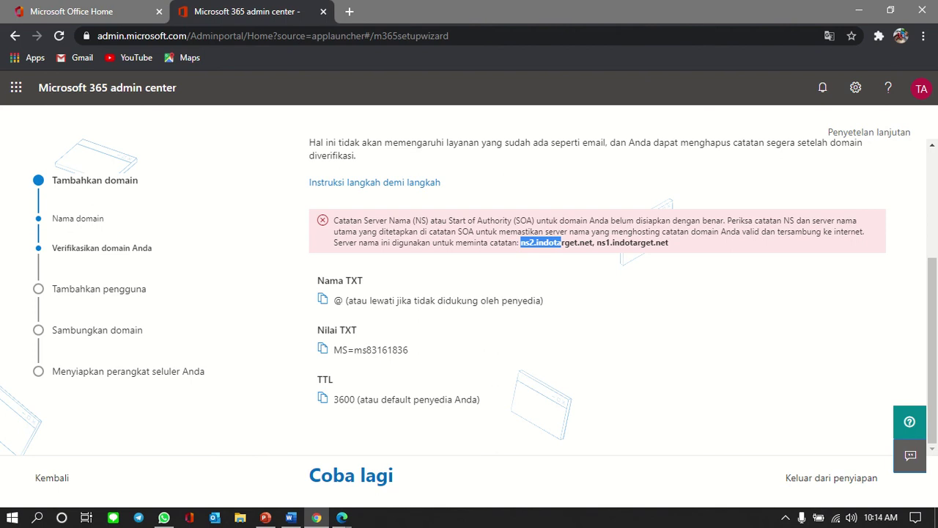
pyautogui.moveTo(596, 242); pyautogui.dragTo(668, 242)
pyautogui.hotkey('ctrl', 'c')
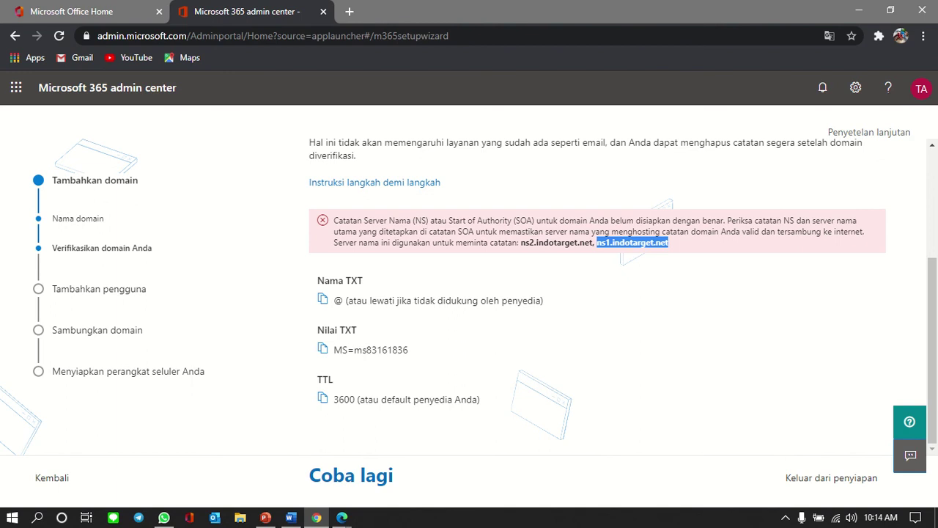
pyautogui.hotkey('alt', 'Tab')
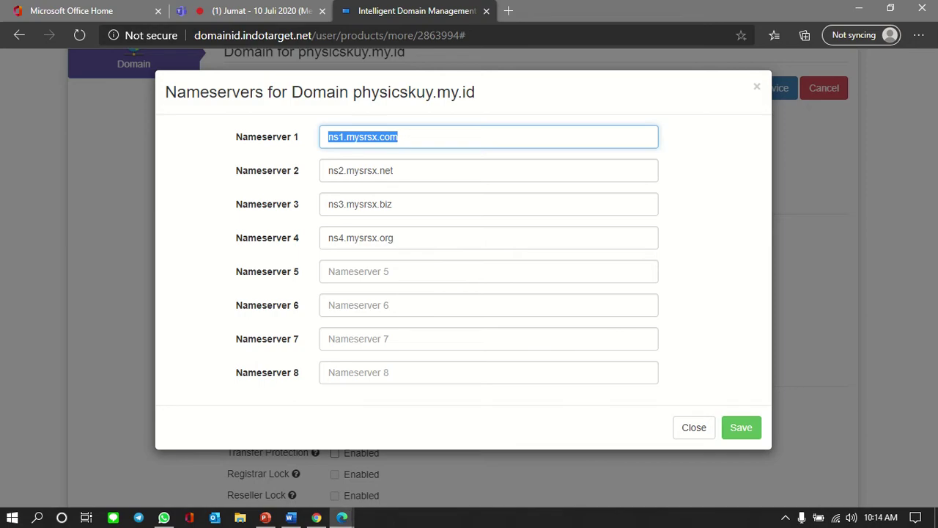
pyautogui.hotkey('ctrl', 'v')
# Step: Set Nameserver 2 to ns2.indotarget.net, clear slots 3 and 4, and save the nameservers
pyautogui.hotkey('alt', 'Tab')
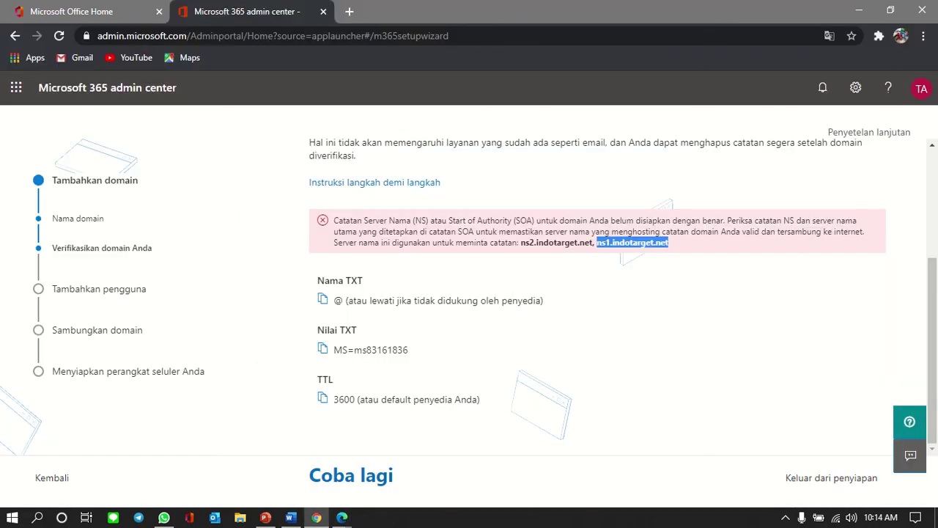
pyautogui.moveTo(520, 243); pyautogui.dragTo(592, 243)
pyautogui.hotkey('ctrl', 'c')
pyautogui.hotkey('alt', 'Tab')
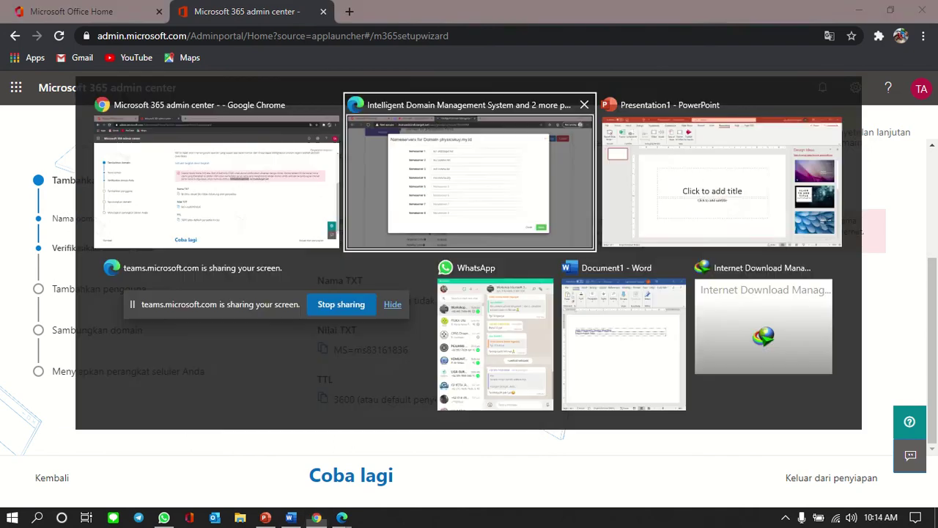
pyautogui.press('Tab')
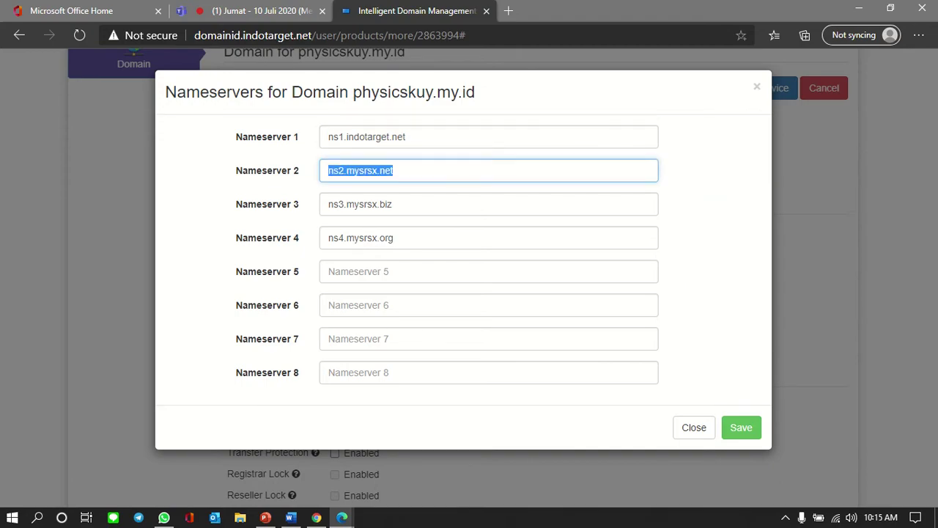
pyautogui.hotkey('ctrl', 'v')
pyautogui.press('Tab')
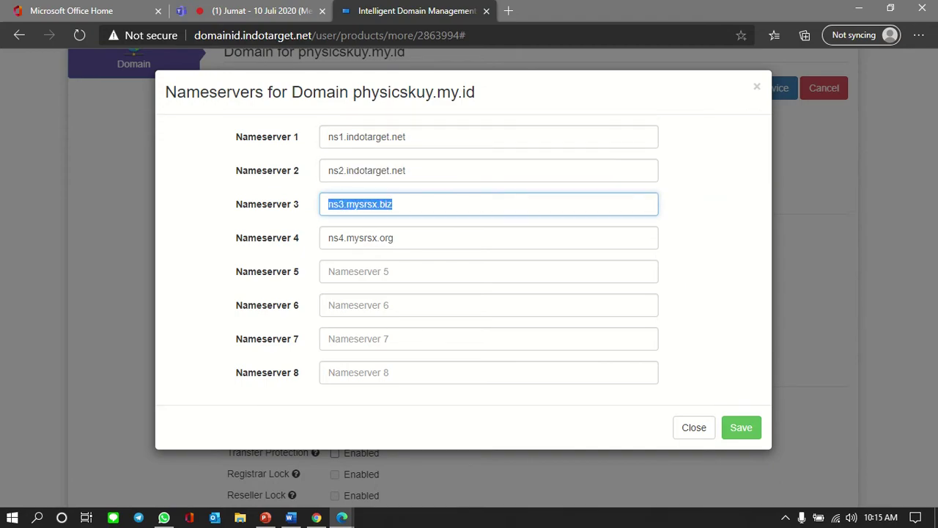
pyautogui.press('BackSpace')
pyautogui.press('Tab')
pyautogui.press('BackSpace')
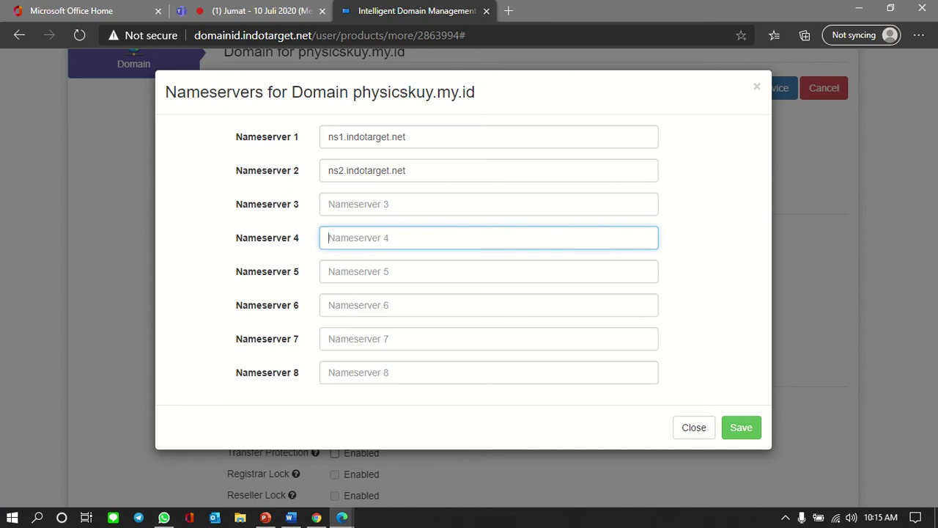
pyautogui.press('Return')
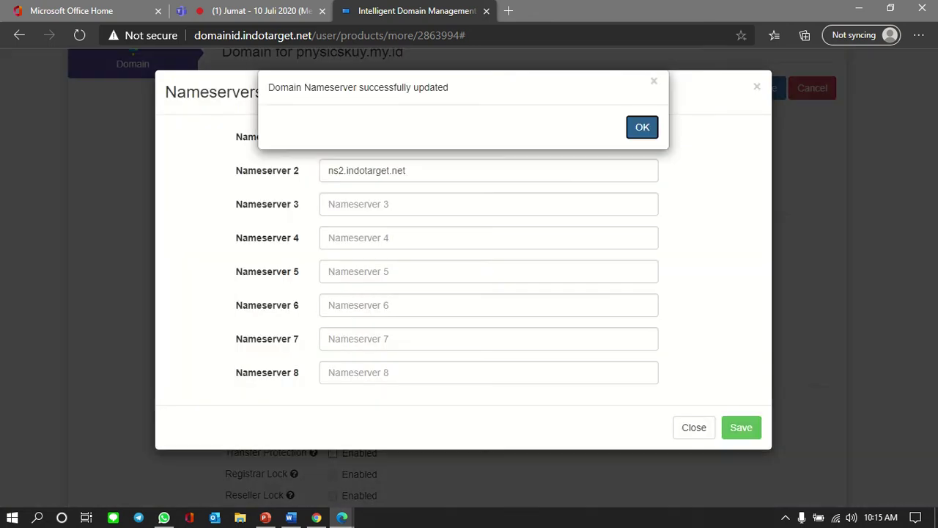
pyautogui.press('Return')
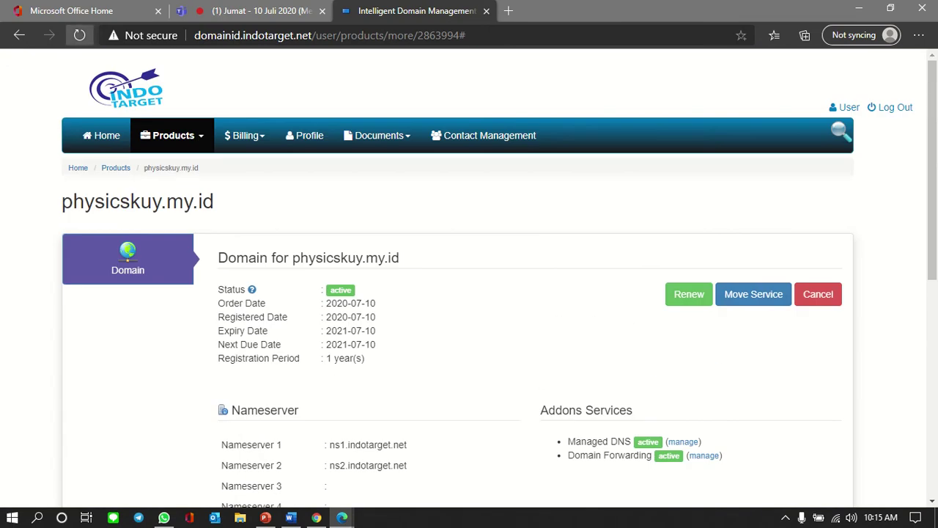
# Step: Reload the domain page to confirm the ns1/ns2.indotarget.net nameservers, then return to Microsoft 365
pyautogui.click(79, 35)
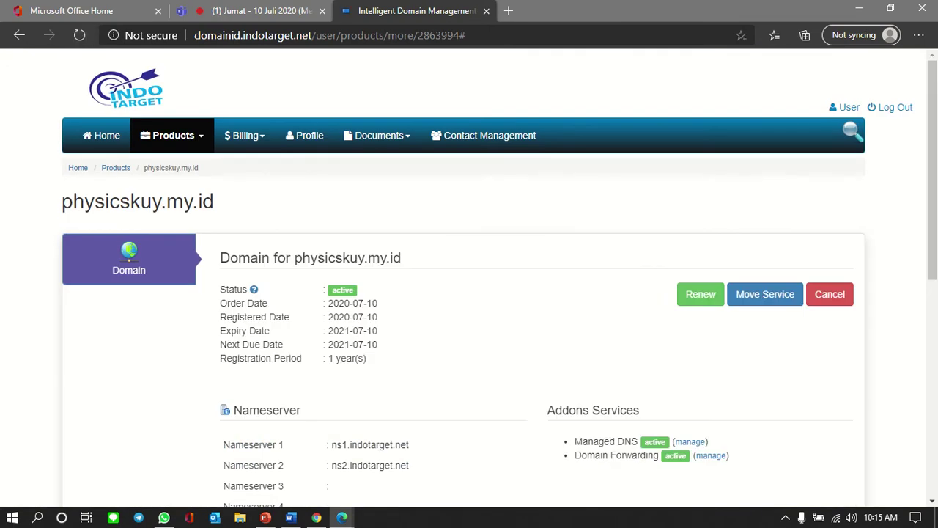
pyautogui.click(79, 35)
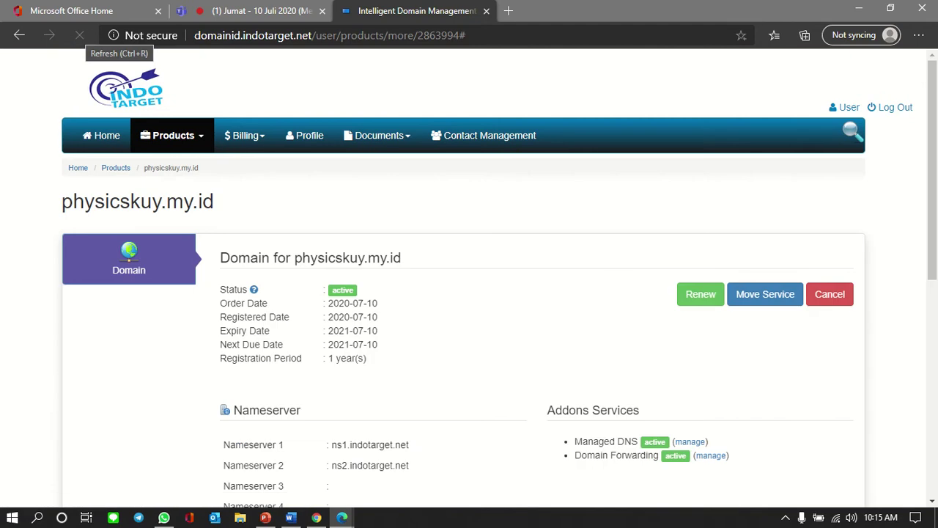
pyautogui.scroll(-4, 469, 294)
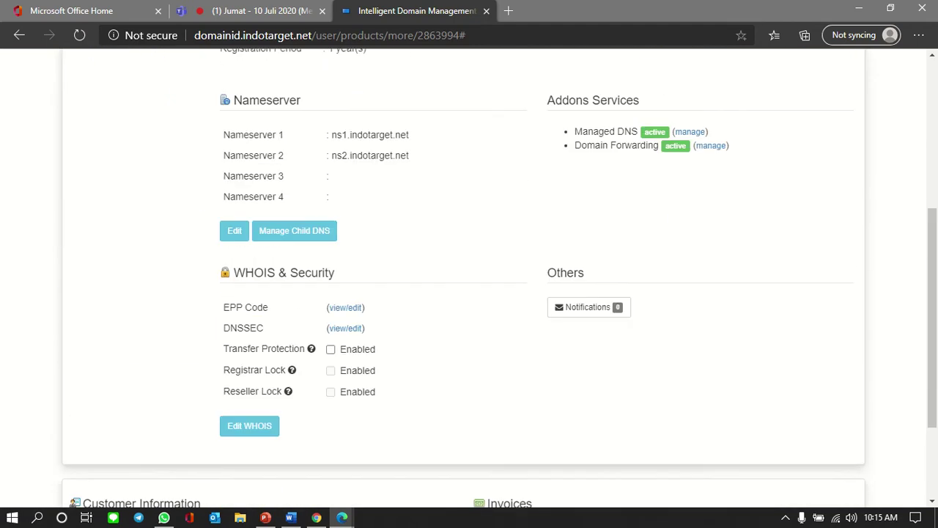
pyautogui.scroll(2, 469, 293)
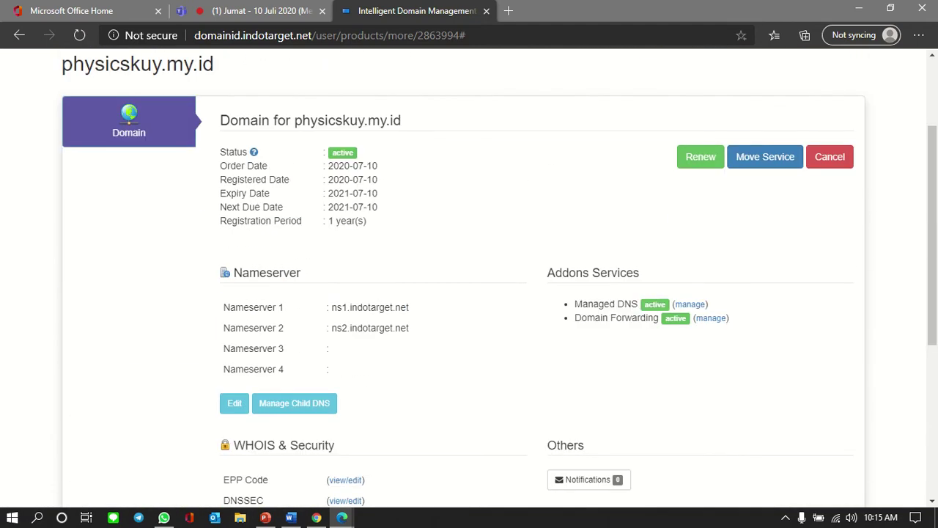
pyautogui.click(79, 36)
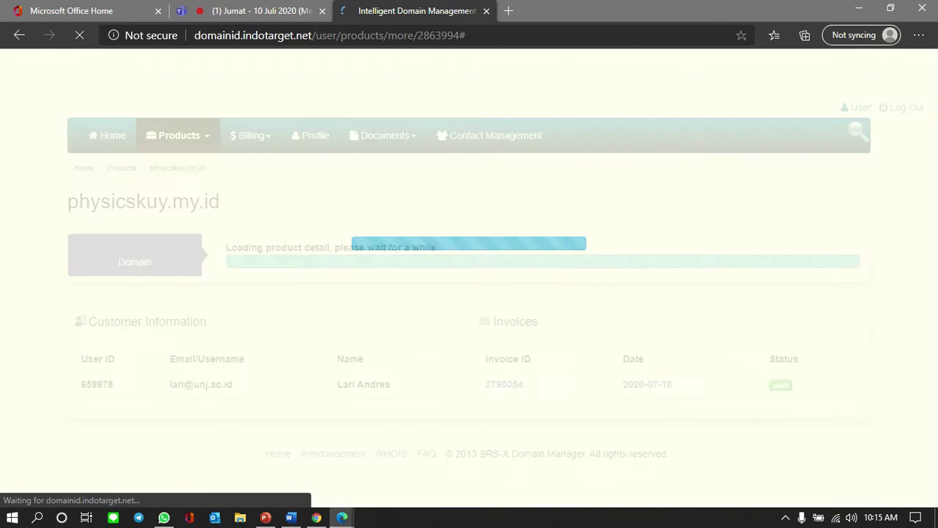
pyautogui.hotkey('alt', 'Tab')
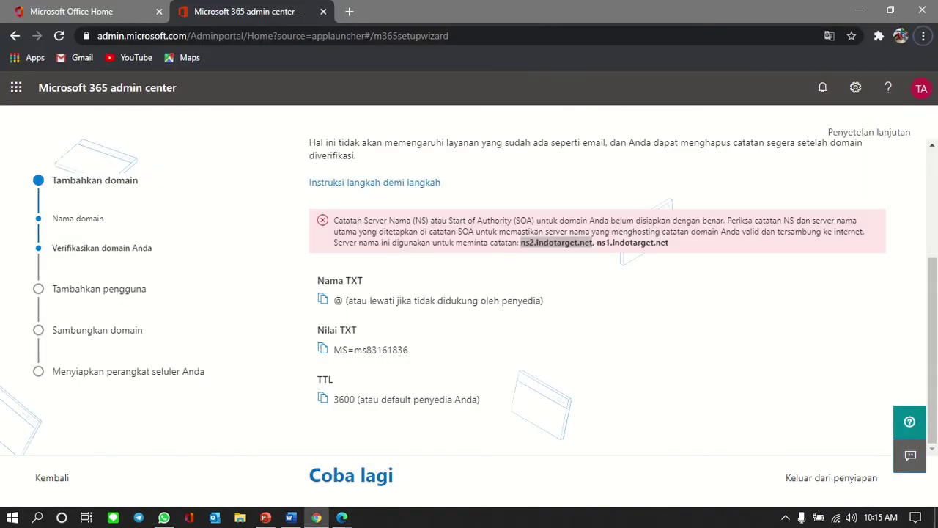
# Step: Retry verifying physicskuy.my.id, which now succeeds
pyautogui.click(351, 475)
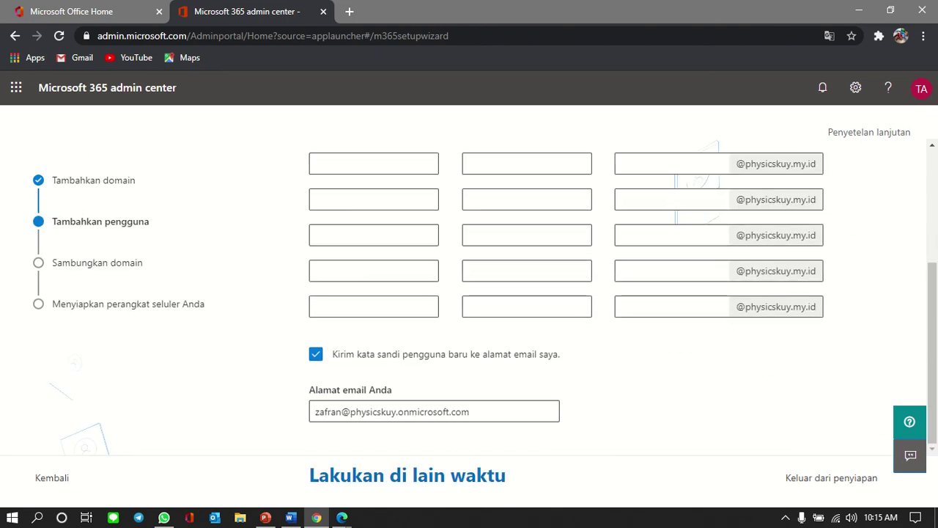
pyautogui.scroll(-2, 564, 297)
pyautogui.scroll(3, 564, 296)
pyautogui.scroll(-3, 564, 297)
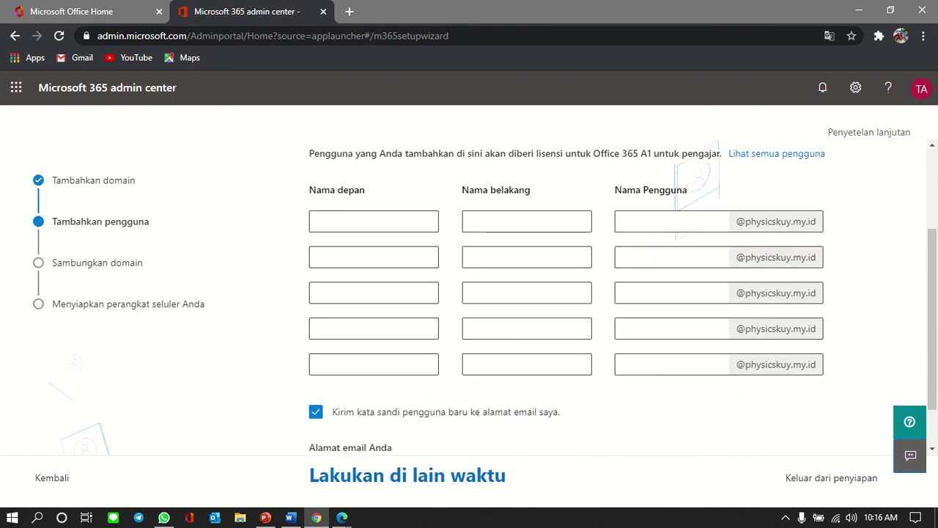
pyautogui.scroll(3, 564, 297)
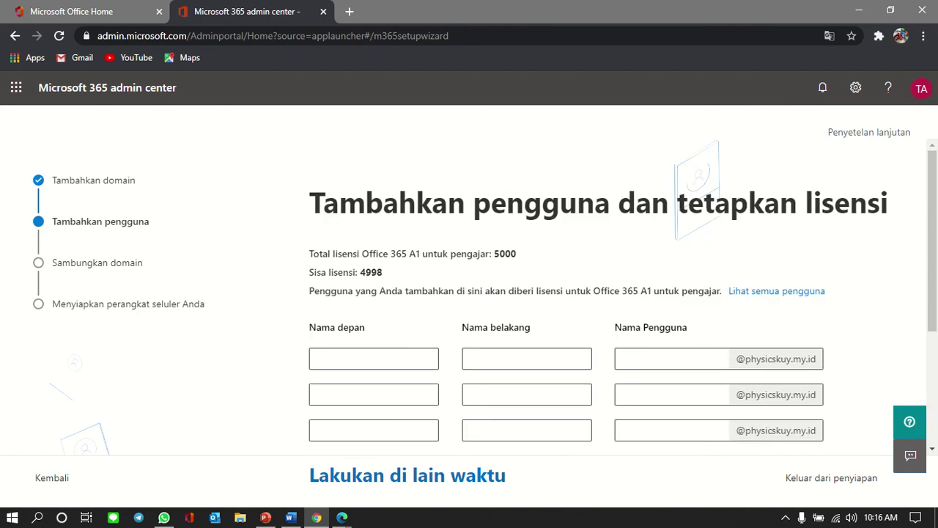
pyautogui.scroll(-1, 565, 297)
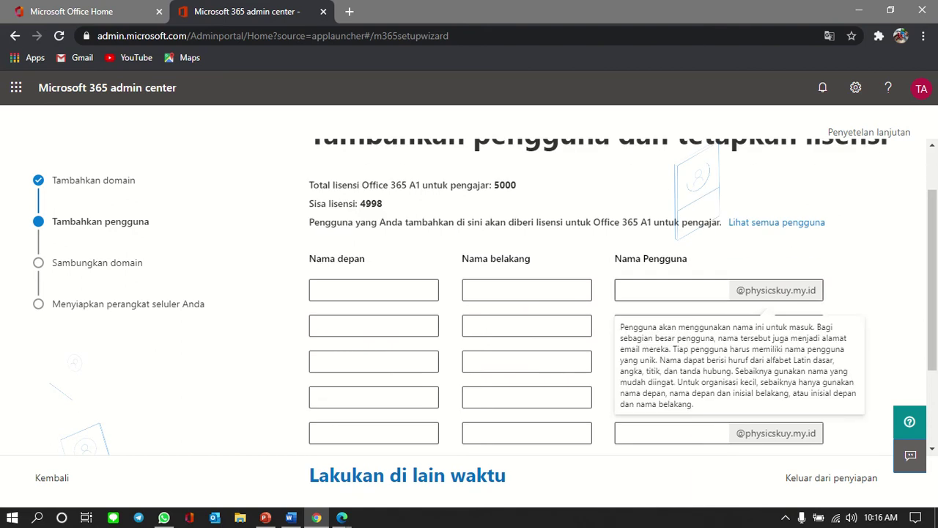
# Step: Enter the new user's first name, last name and username, then add them with a license
pyautogui.click(374, 289)
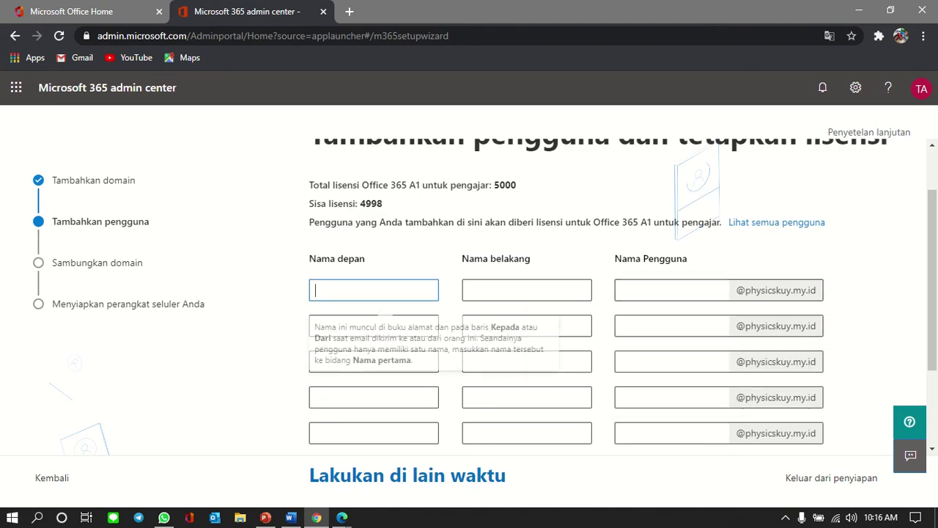
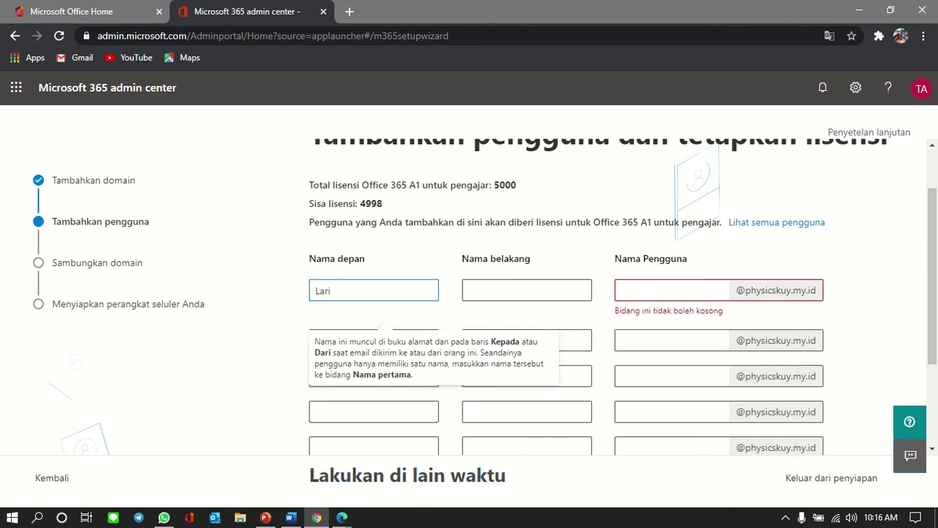
pyautogui.press('Tab')
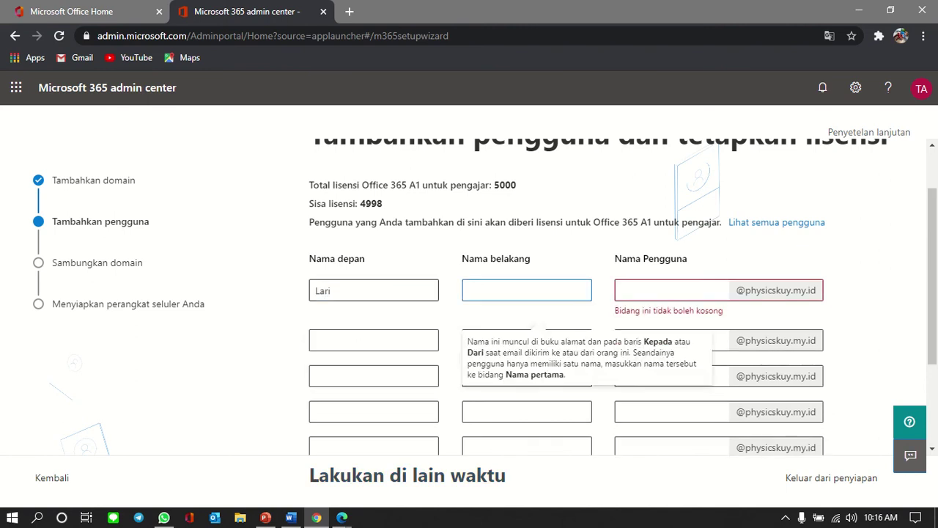
pyautogui.press('Tab')
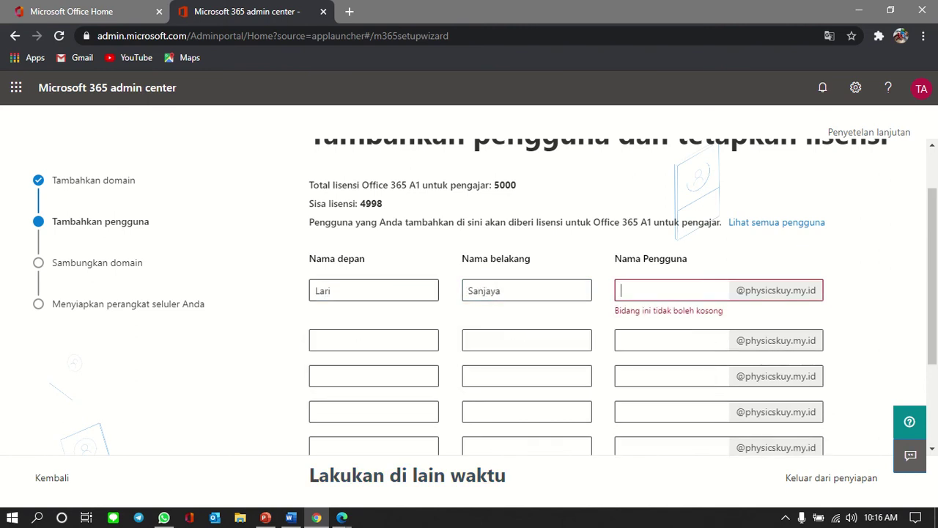
pyautogui.write('lari')
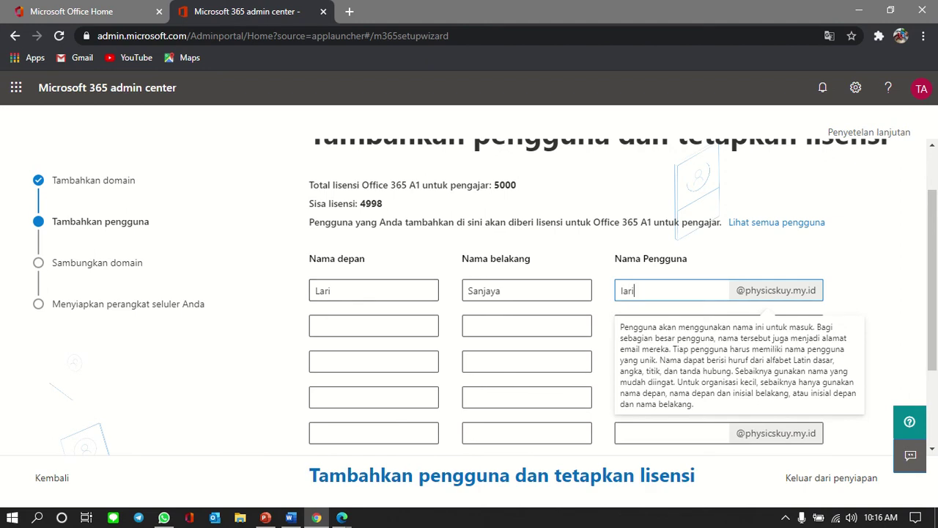
pyautogui.press('Tab')
pyautogui.press('Tab')
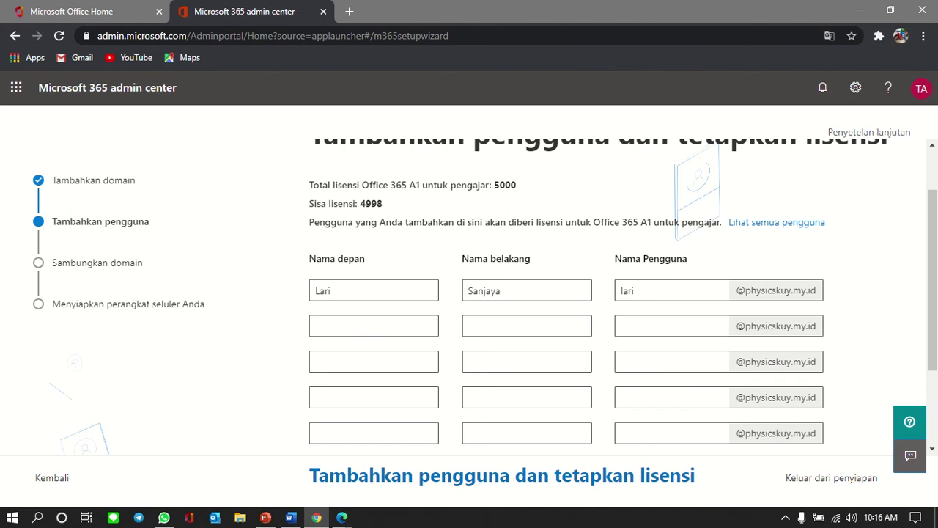
pyautogui.press('Tab')
pyautogui.scroll(-2, 566, 296)
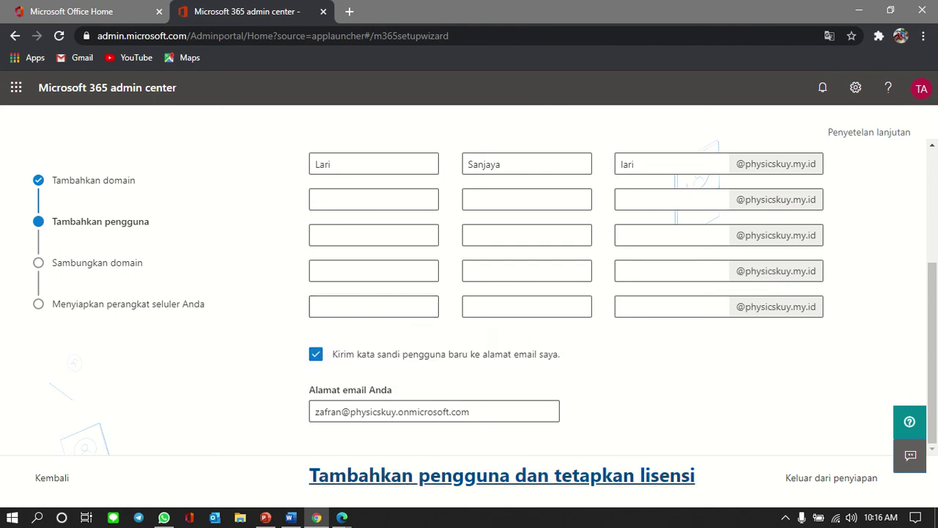
pyautogui.click(501, 475)
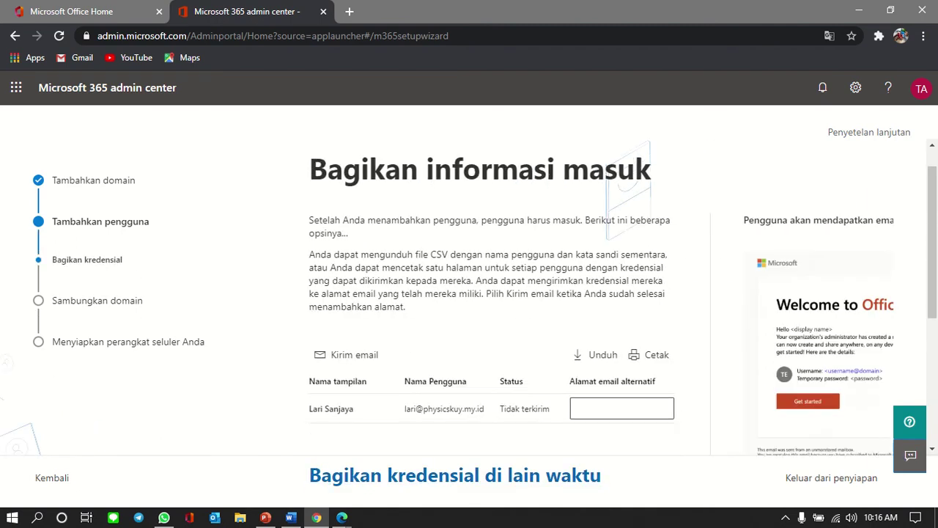
# Step: Choose 'Bagikan kredensial di lain waktu' to defer sending the new user's sign-in details
pyautogui.scroll(-2, 469, 293)
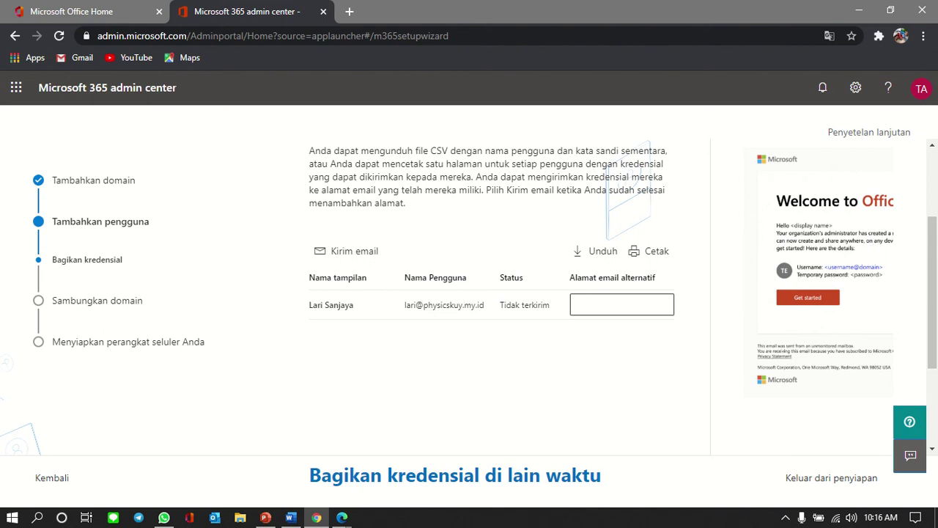
pyautogui.click(621, 305)
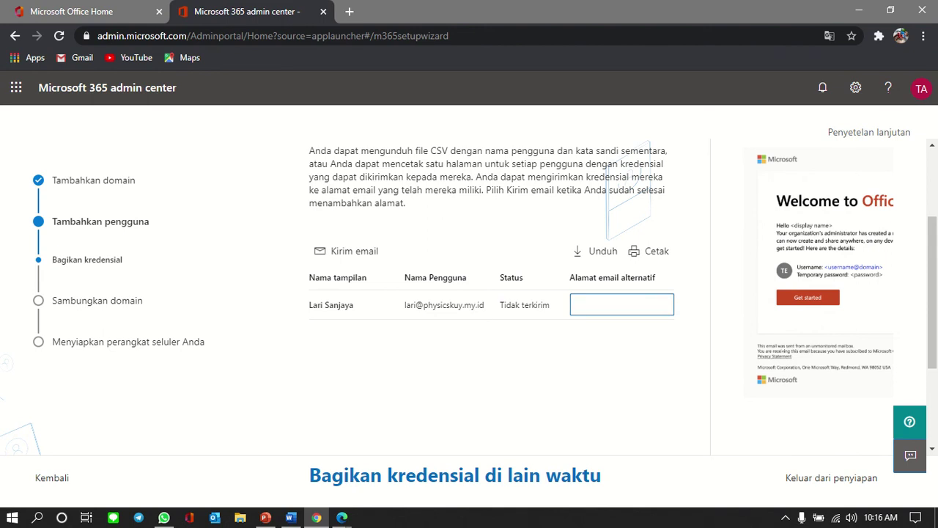
pyautogui.scroll(-2, 491, 293)
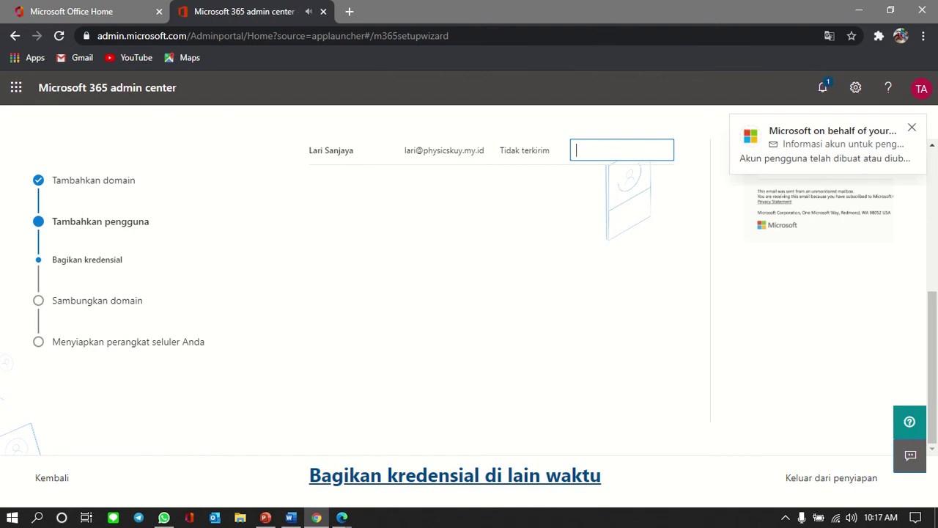
pyautogui.click(455, 475)
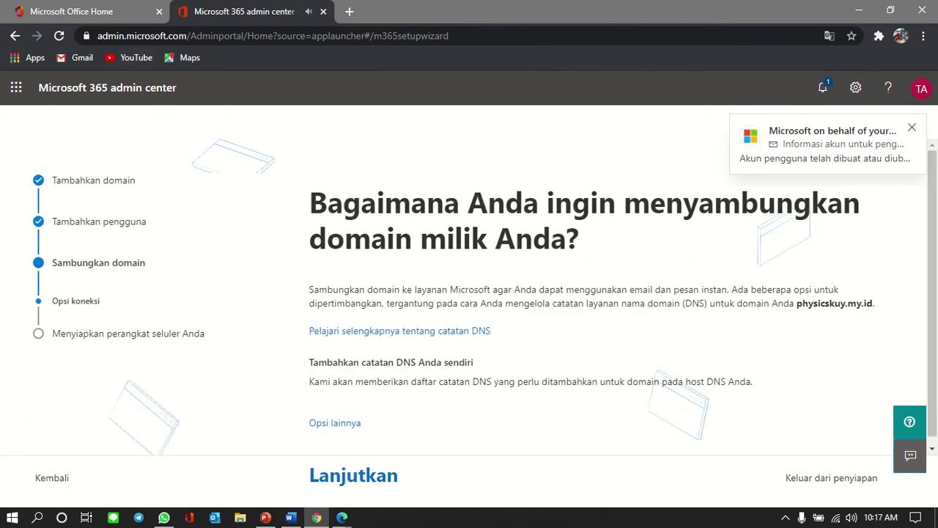
pyautogui.moveTo(341, 516)
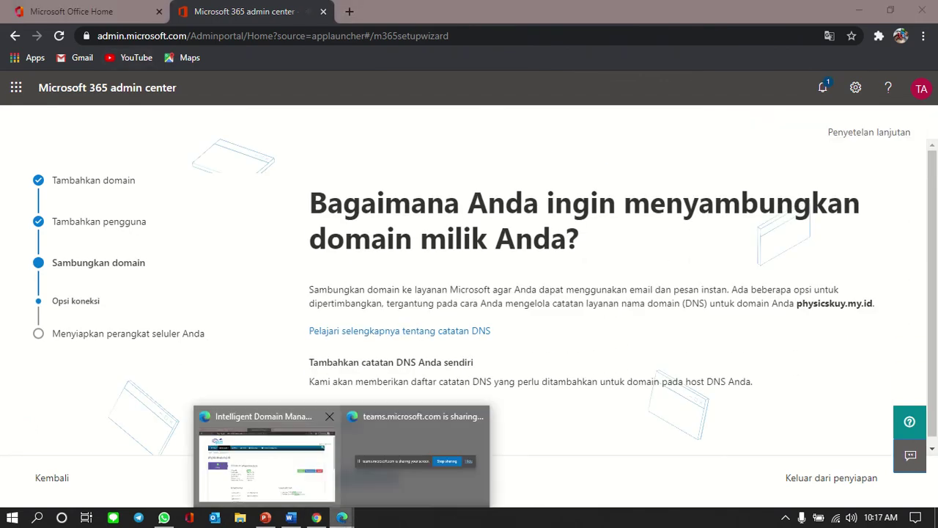
pyautogui.click(266, 457)
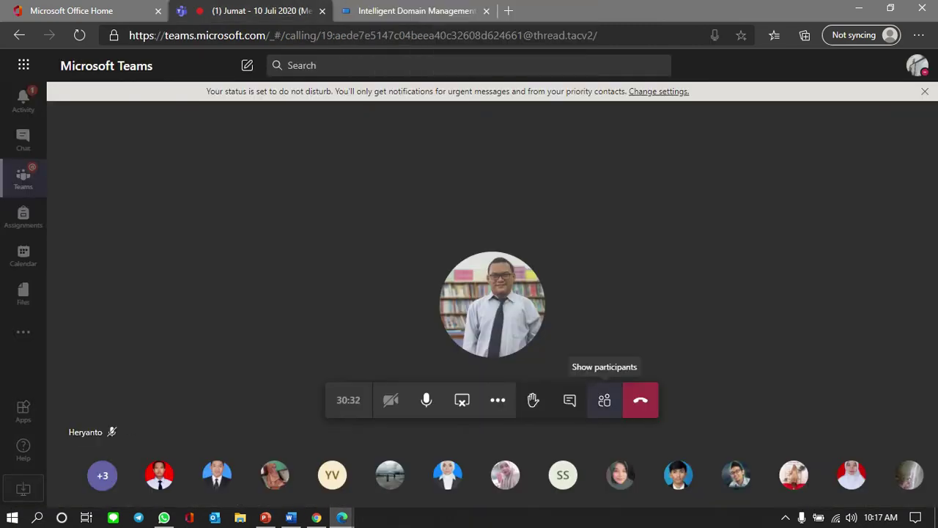
pyautogui.click(605, 400)
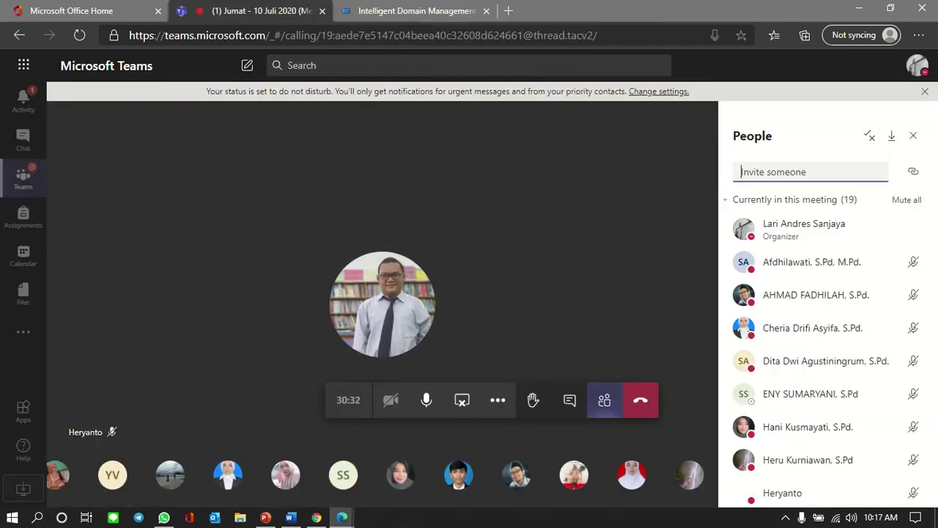
pyautogui.click(604, 399)
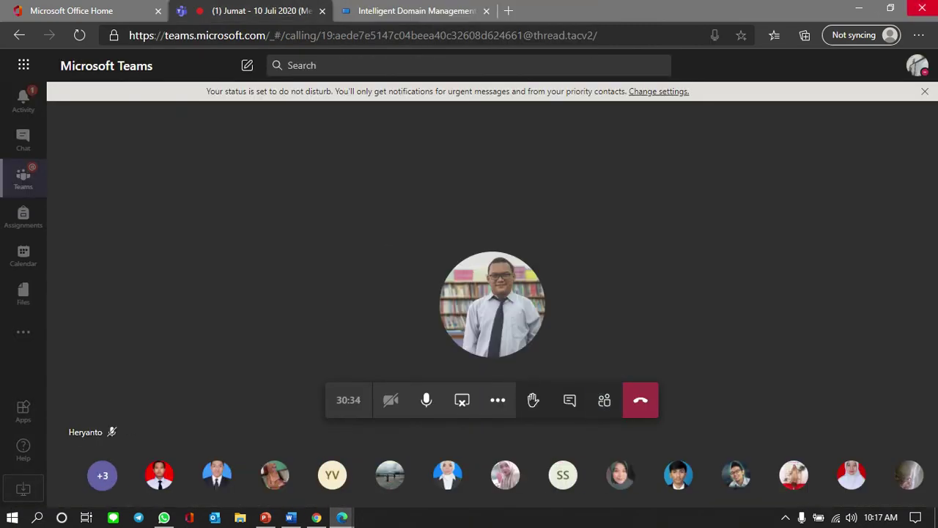
pyautogui.click(859, 9)
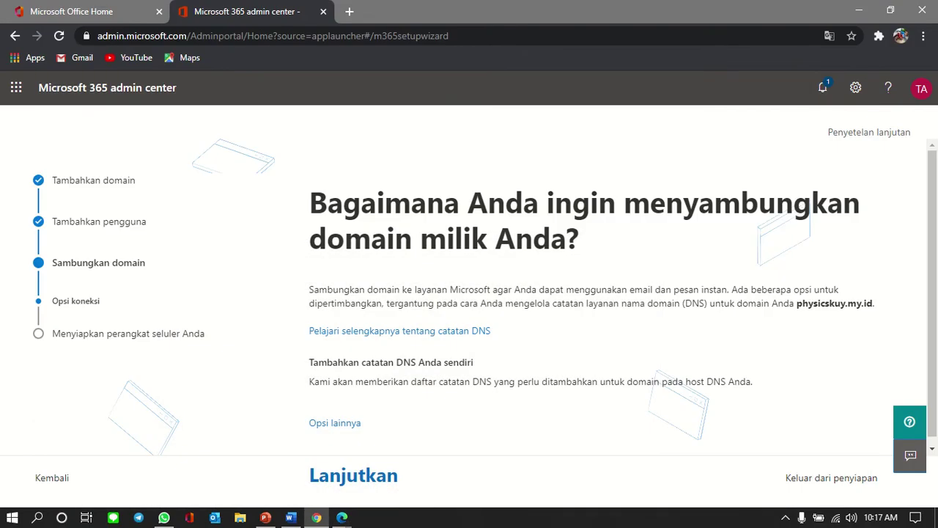
# Step: Continue with adding DNS records manually and expand '(1) Rekaman MX' to view its values
pyautogui.scroll(-1, 591, 296)
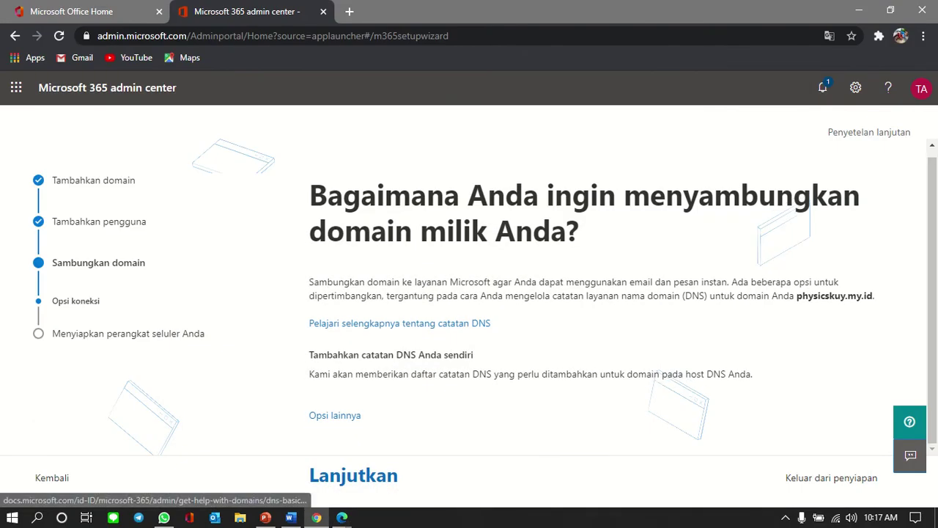
pyautogui.click(353, 474)
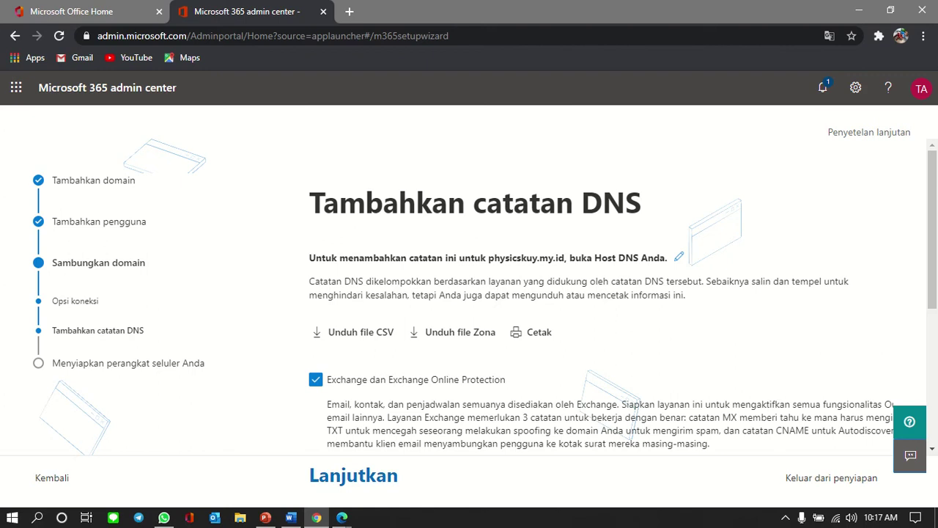
pyautogui.scroll(-1, 469, 293)
pyautogui.scroll(-2, 615, 293)
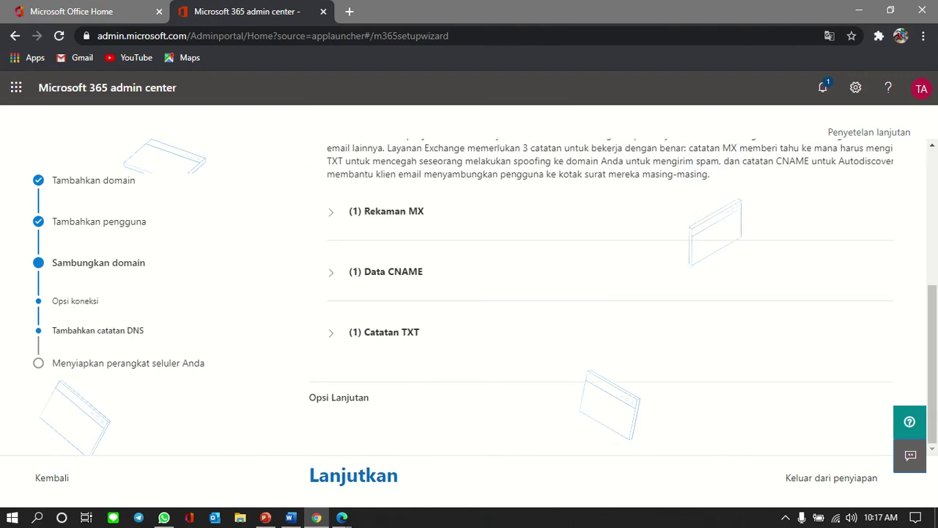
pyautogui.scroll(3, 615, 293)
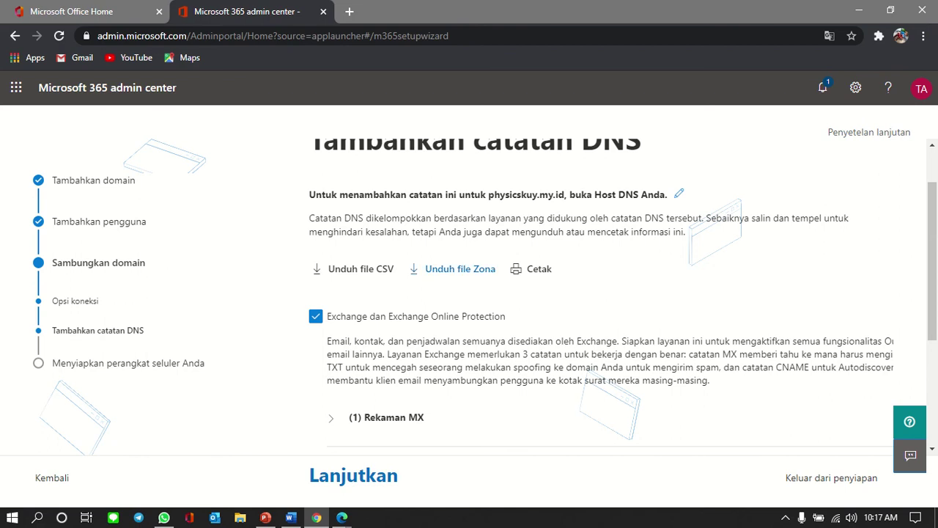
pyautogui.scroll(-3, 608, 293)
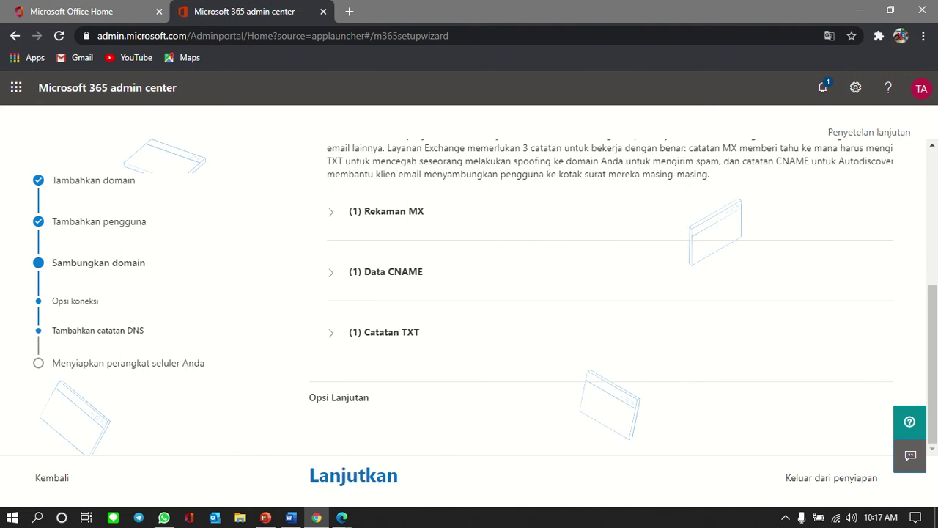
pyautogui.click(331, 211)
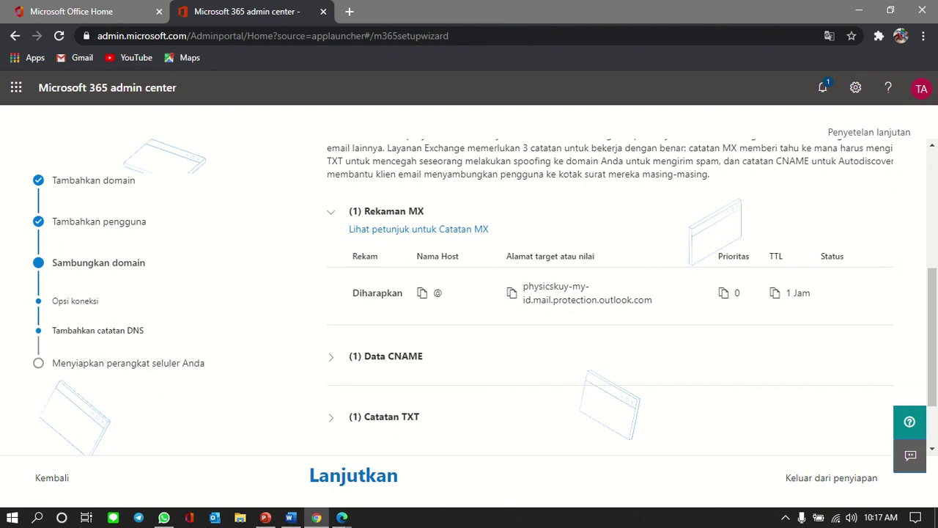
pyautogui.click(342, 517)
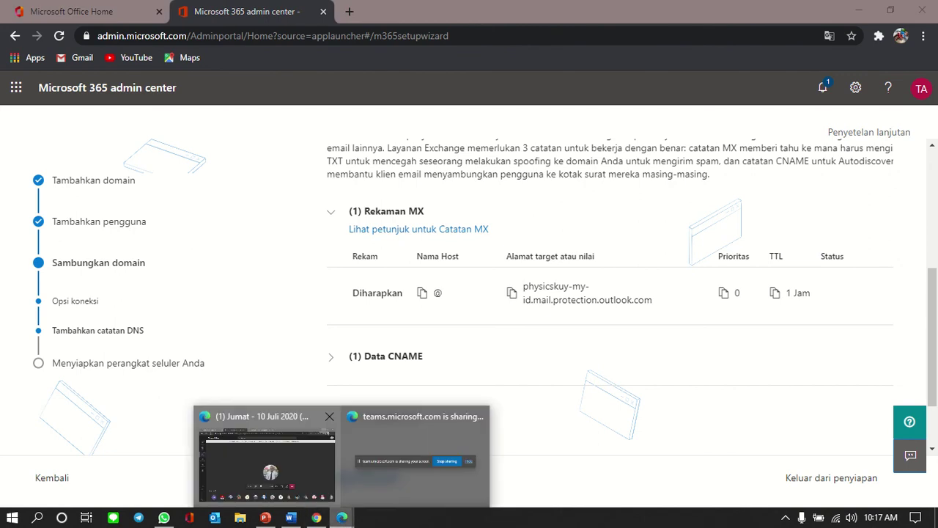
pyautogui.click(317, 517)
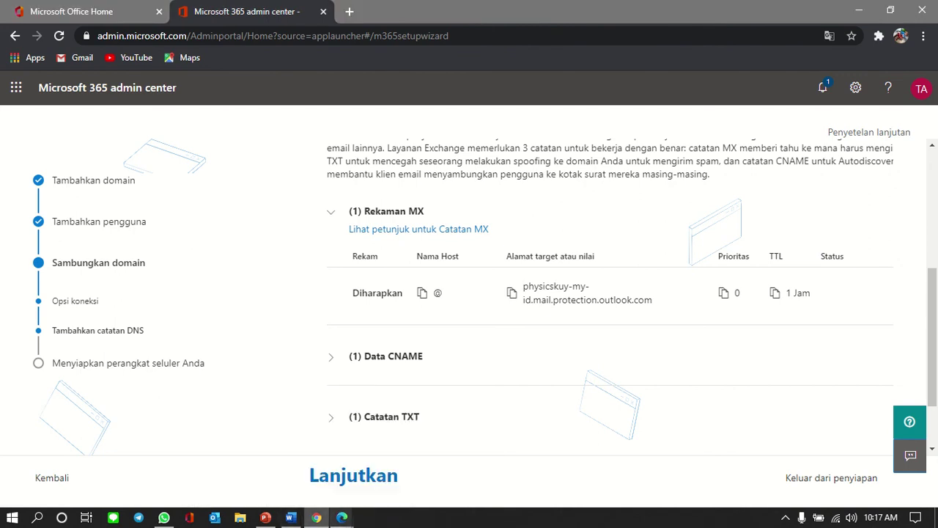
pyautogui.click(342, 517)
# Step: Enable IndoTarget Managed DNS for physicskuy.my.id and start a new DNS record
pyautogui.click(266, 454)
pyautogui.click(417, 11)
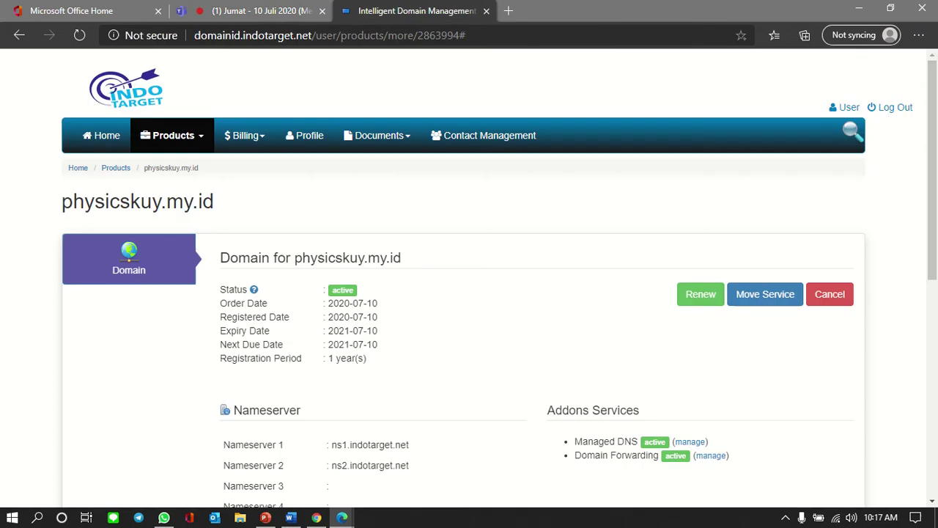
pyautogui.scroll(-3, 469, 278)
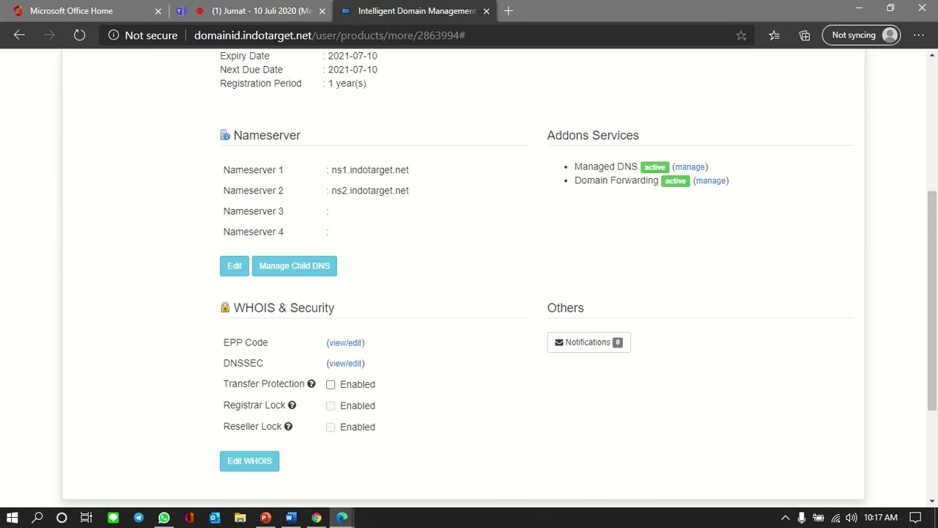
pyautogui.click(689, 167)
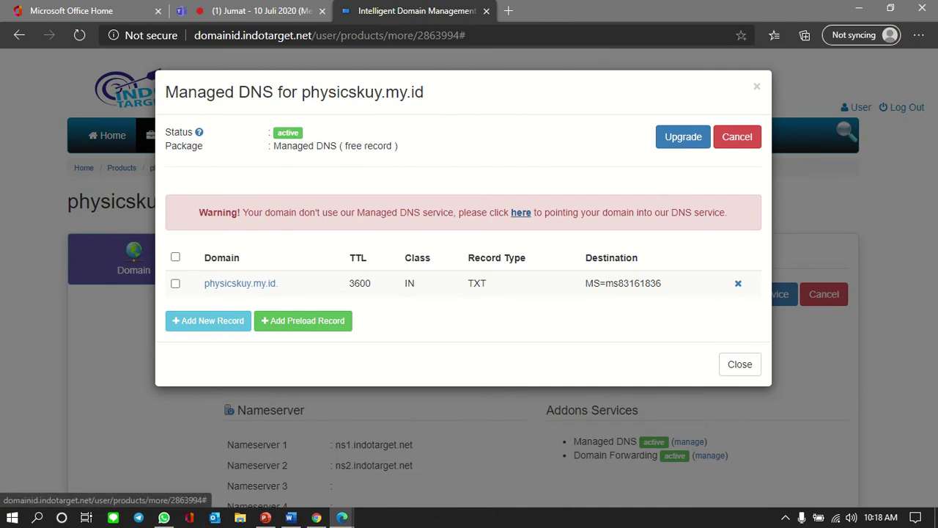
pyautogui.click(520, 212)
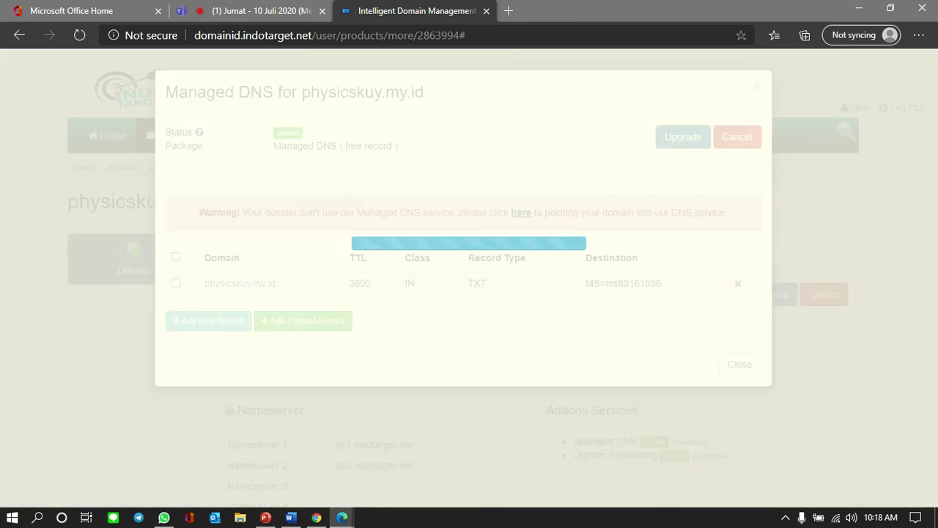
pyautogui.press('Return')
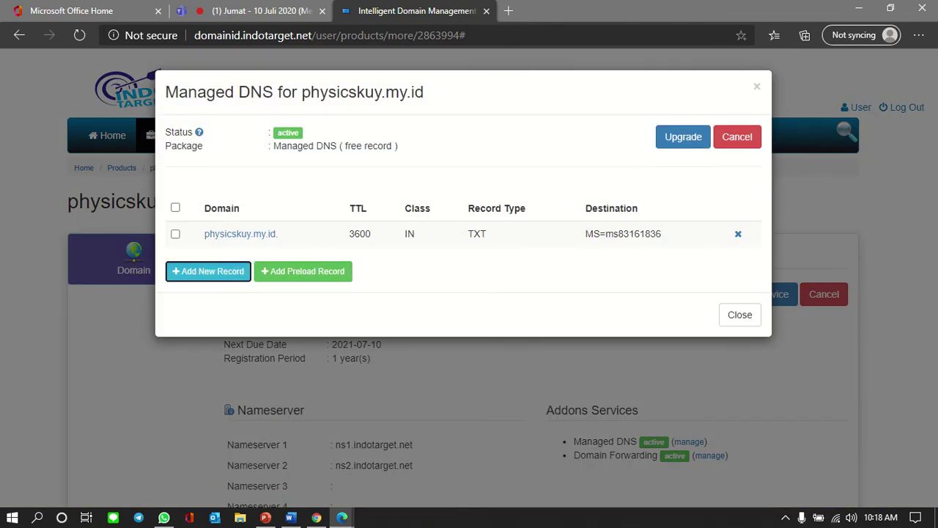
pyautogui.click(208, 272)
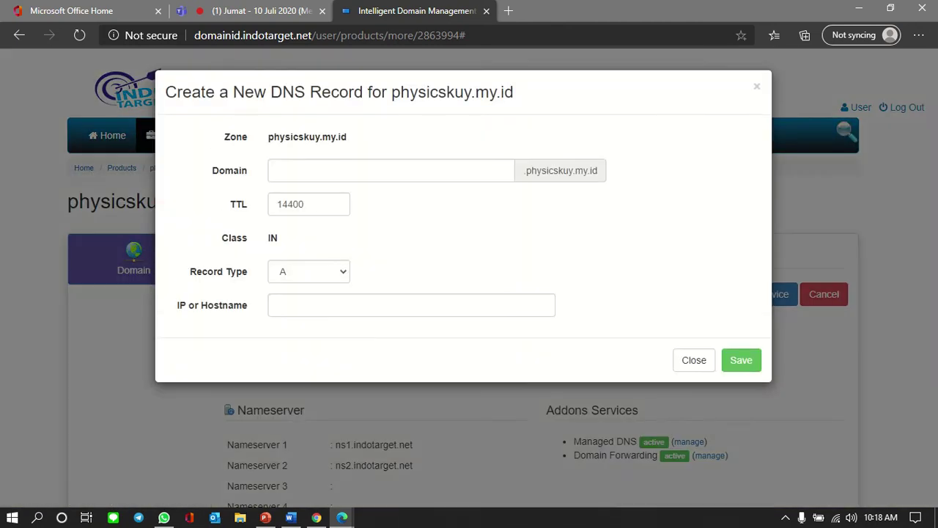
# Step: Set the record type to MX and copy the Outlook mail-protection hostname from Microsoft 365
pyautogui.hotkey('alt', 'Tab')
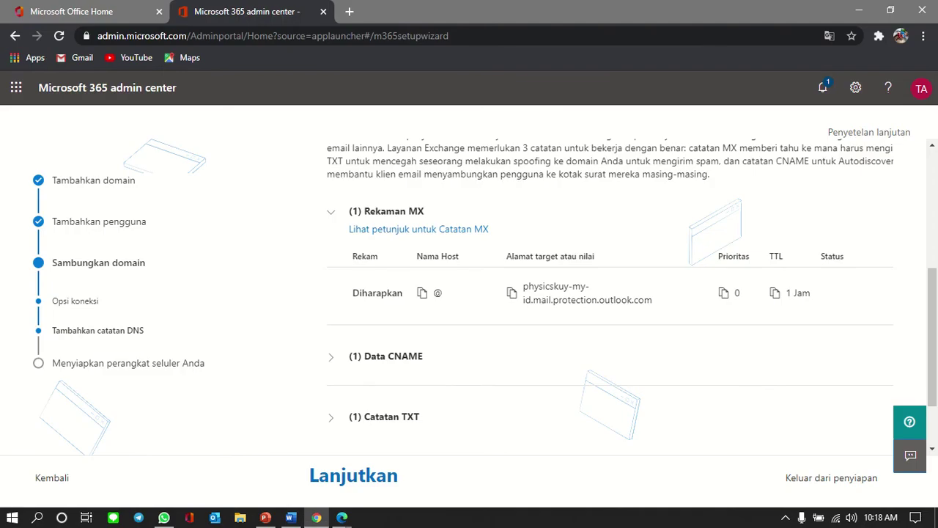
pyautogui.hotkey('alt', 'Tab')
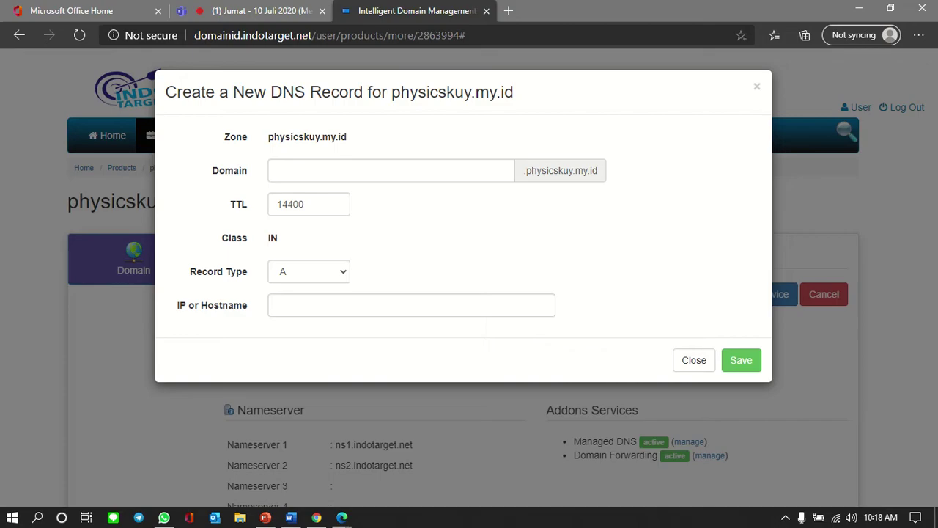
pyautogui.hotkey('alt', 'Down')
pyautogui.press('Down')
pyautogui.press('Down')
pyautogui.press('Down')
pyautogui.press('Return')
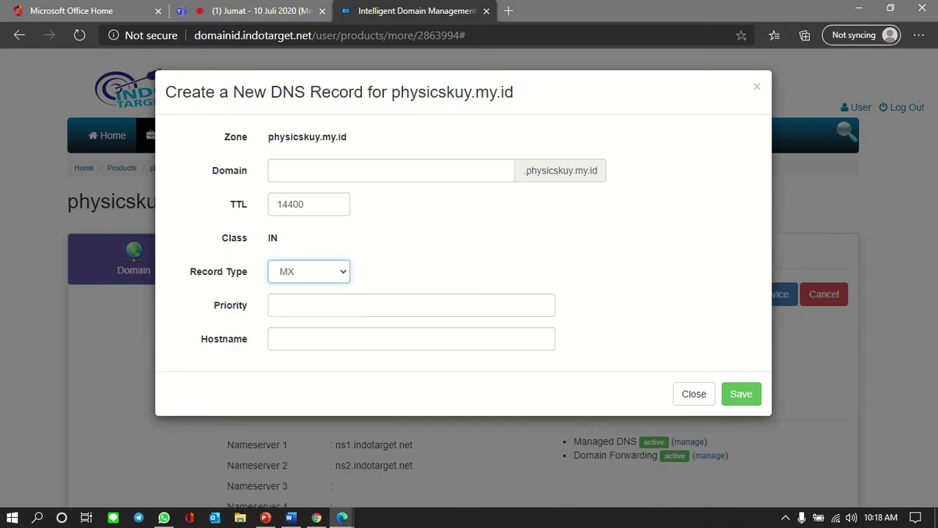
pyautogui.hotkey('alt', 'Tab')
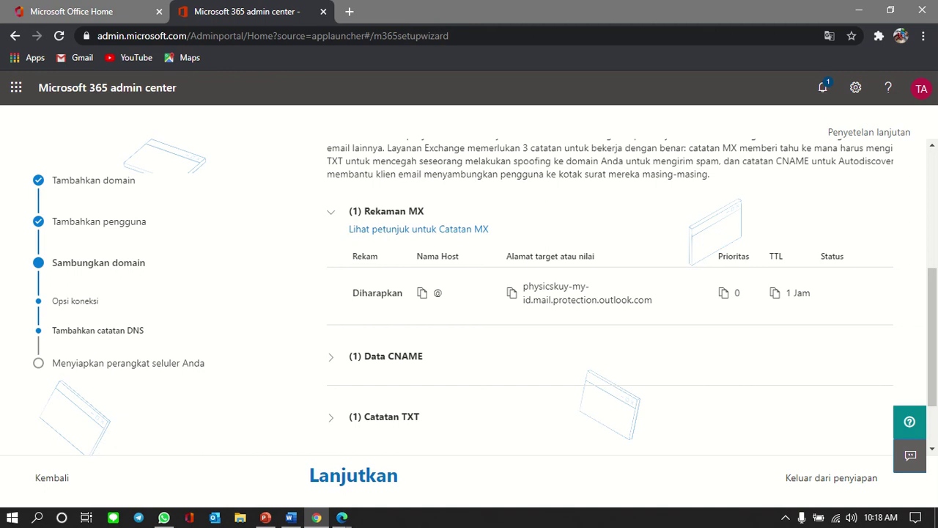
pyautogui.moveTo(523, 286); pyautogui.dragTo(653, 300)
pyautogui.hotkey('ctrl', 'c')
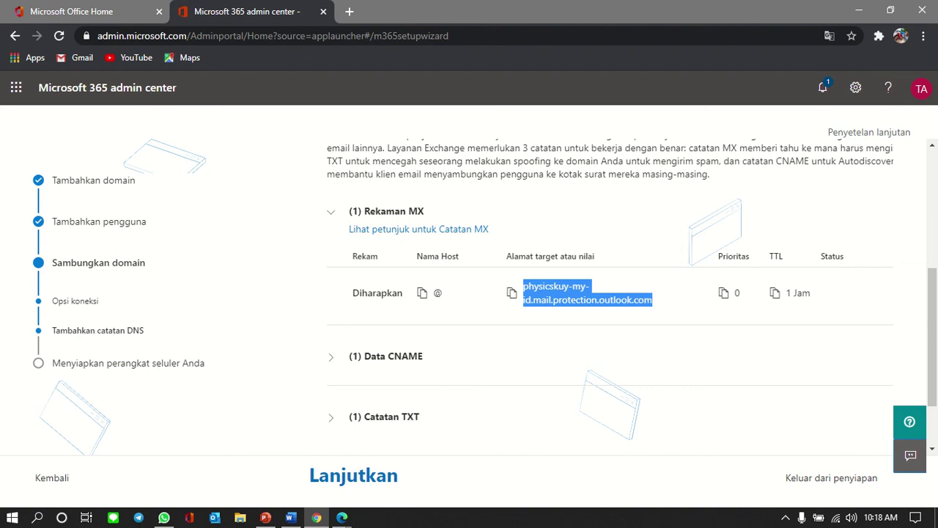
pyautogui.hotkey('alt', 'Tab')
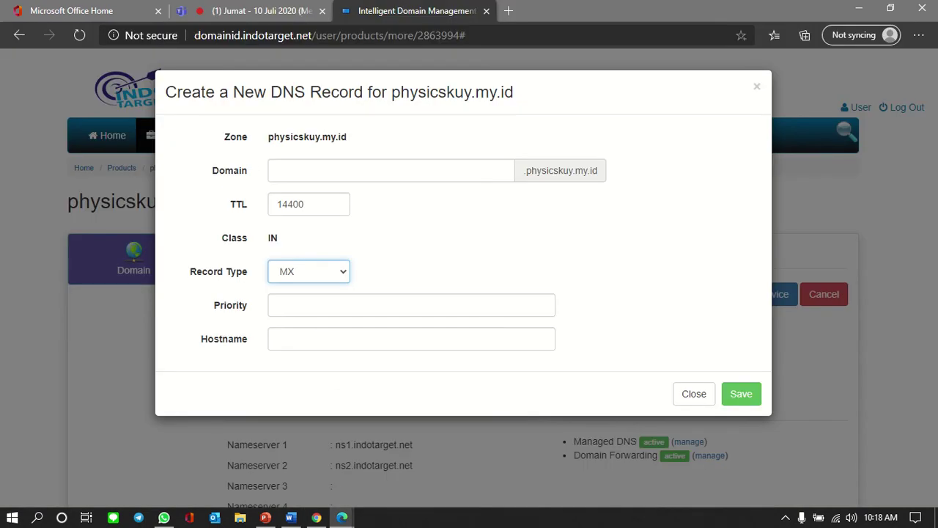
# Step: Enter priority 0, hostname physicskuy-my-id.mail.protection.outlook.com and TTL 3600, then save
pyautogui.click(411, 305)
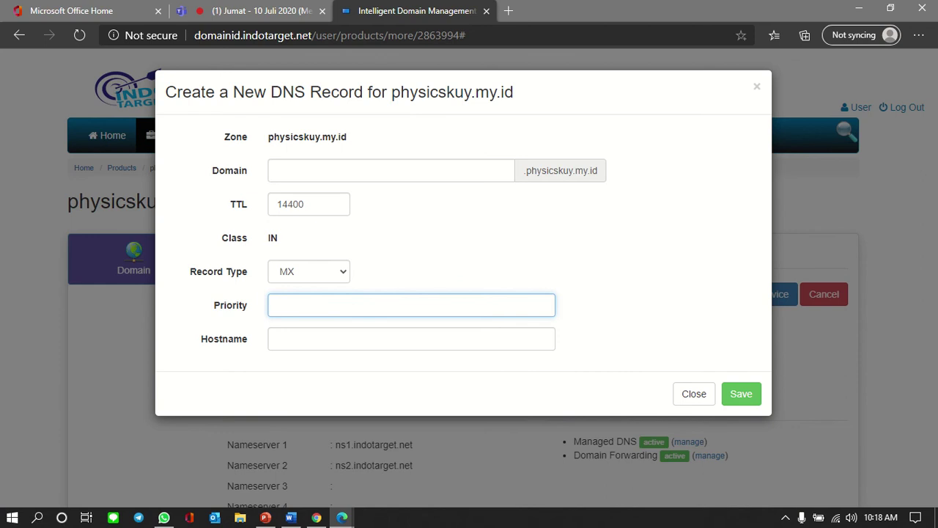
pyautogui.hotkey('alt', 'Tab')
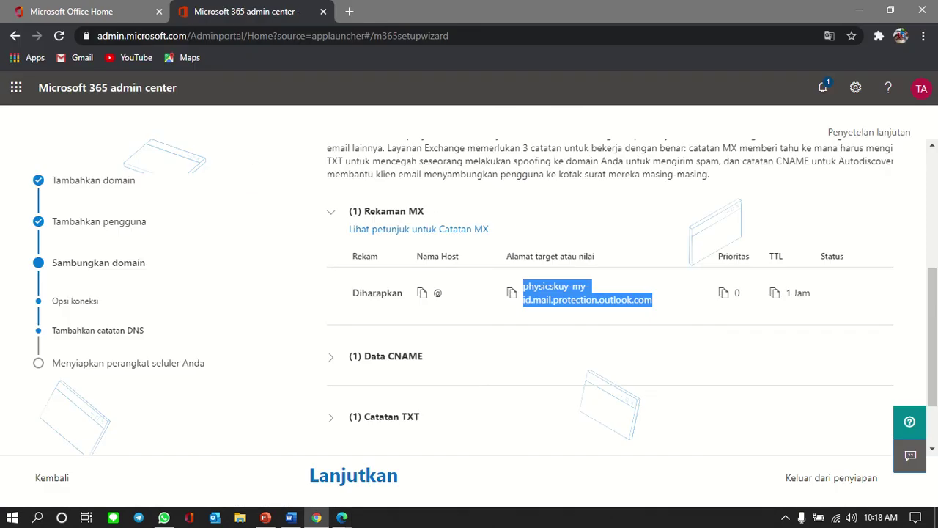
pyautogui.hotkey('alt', 'Tab')
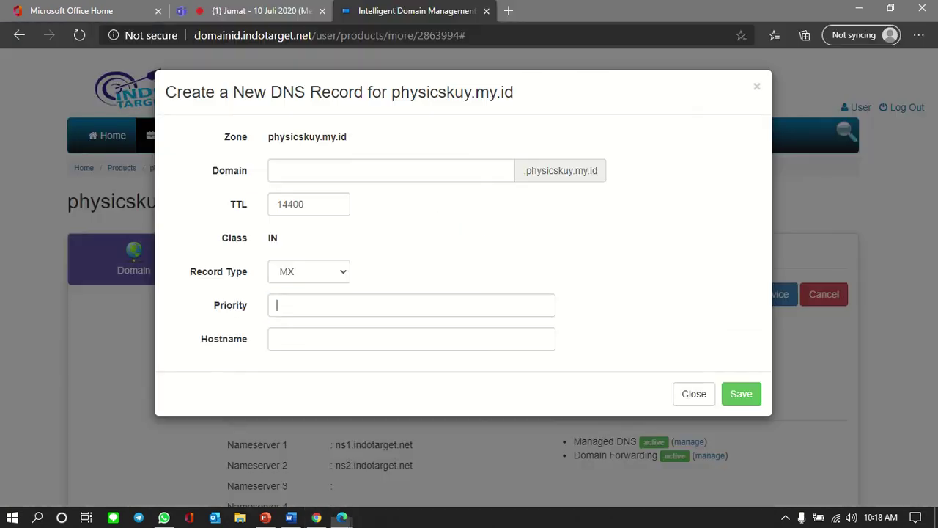
pyautogui.write('0')
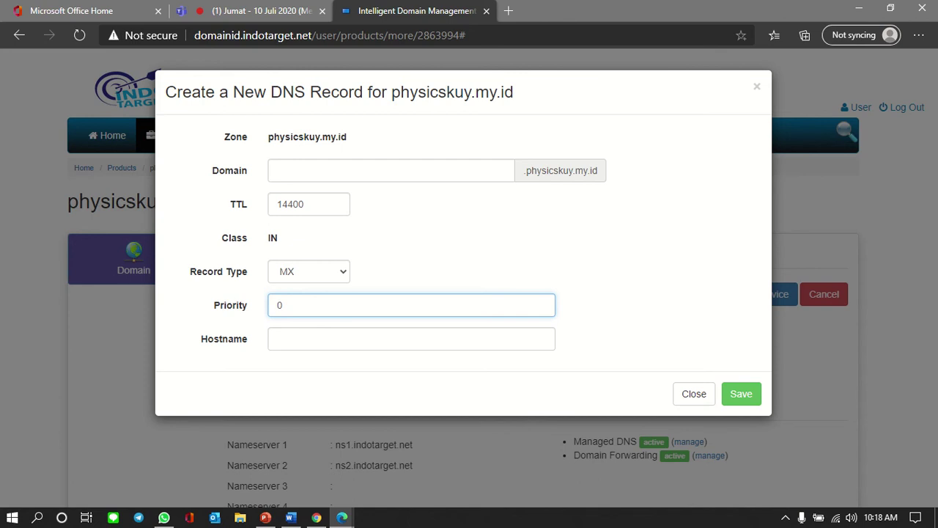
pyautogui.press('Tab')
pyautogui.hotkey('ctrl', 'v')
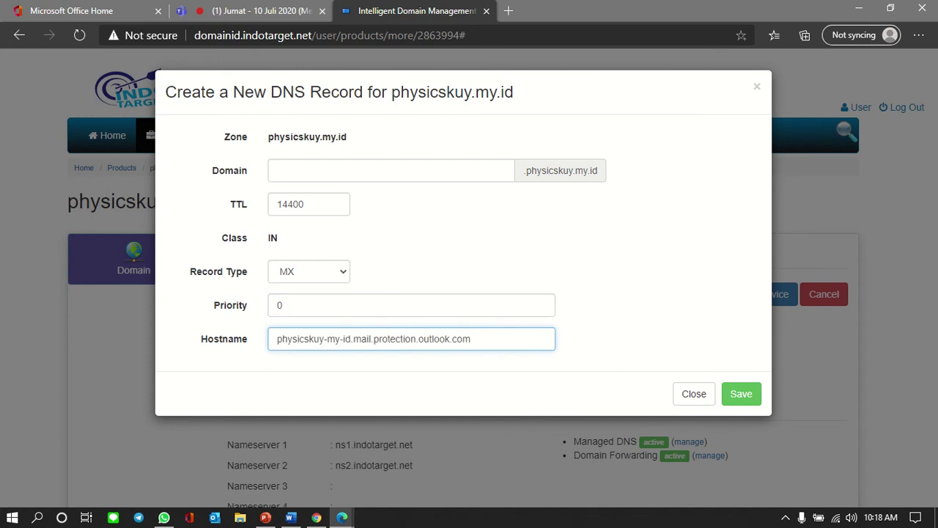
pyautogui.hotkey('alt', 'Tab')
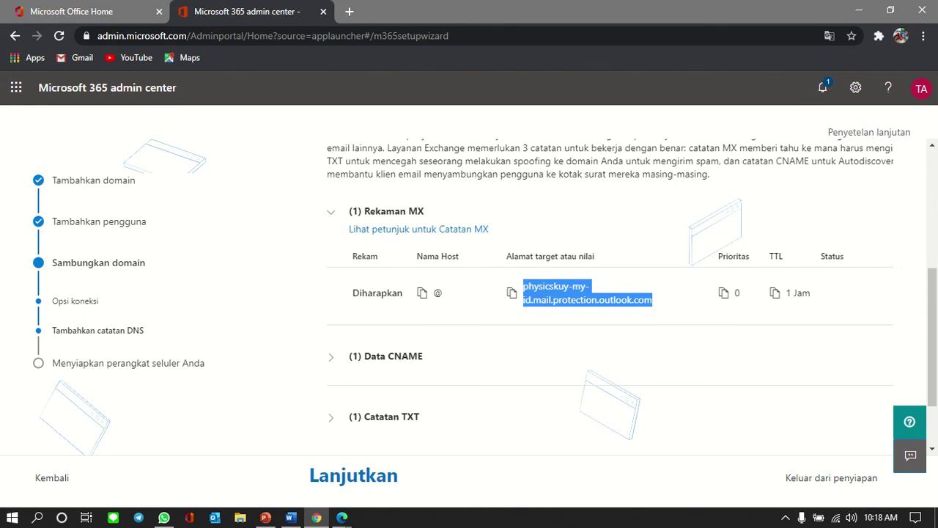
pyautogui.hotkey('alt', 'Tab')
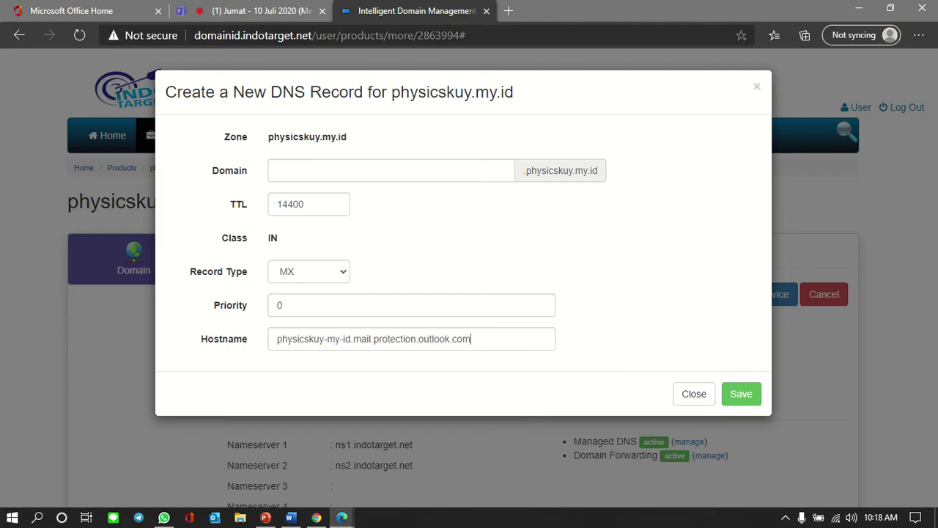
pyautogui.doubleClick(307, 205)
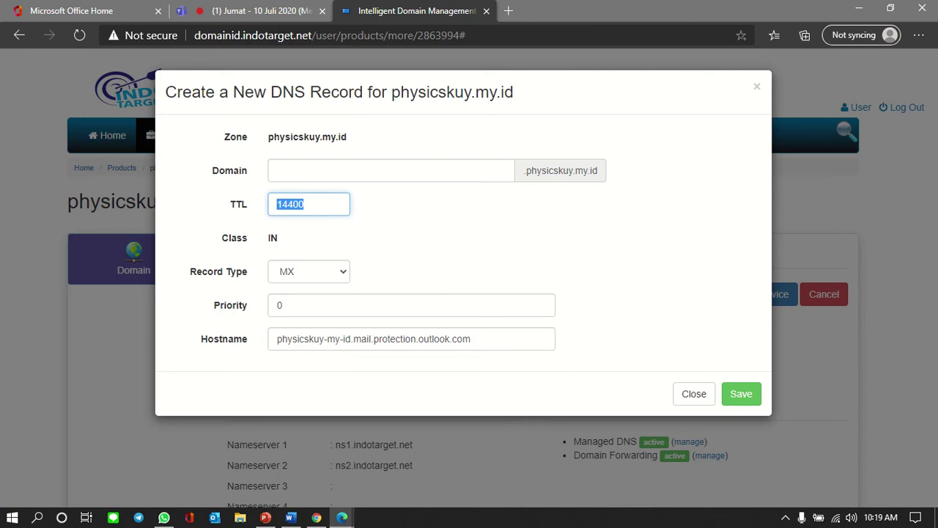
pyautogui.write('3600')
pyautogui.click(741, 393)
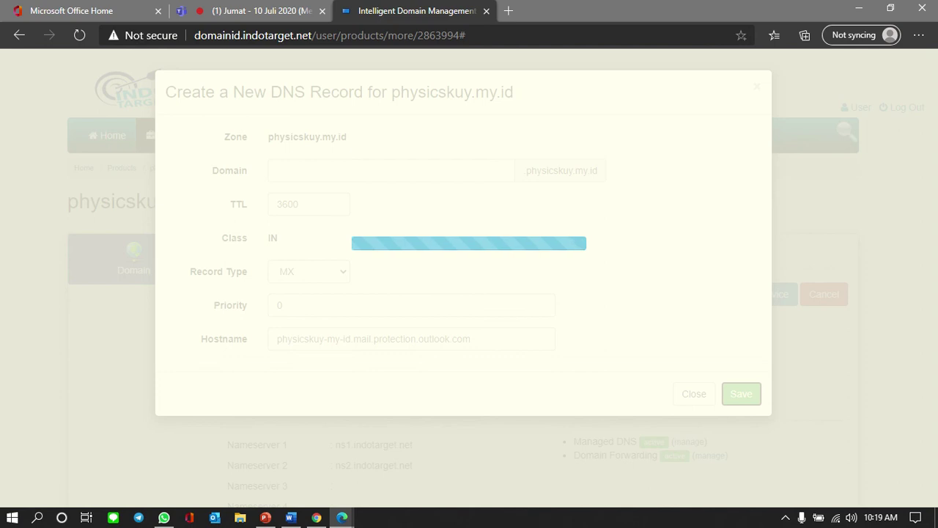
# Step: Dismiss the success alert, close the empty record form, and return to Microsoft 365
pyautogui.press('Return')
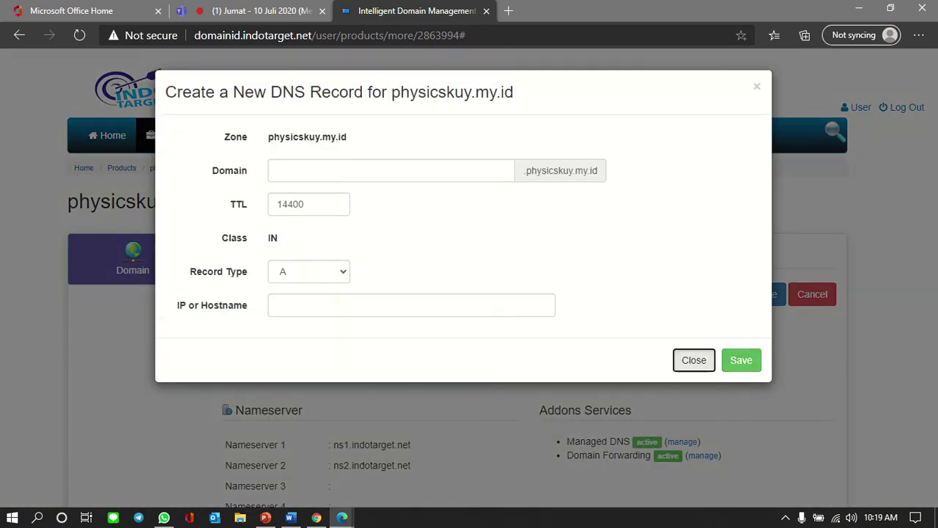
pyautogui.click(693, 359)
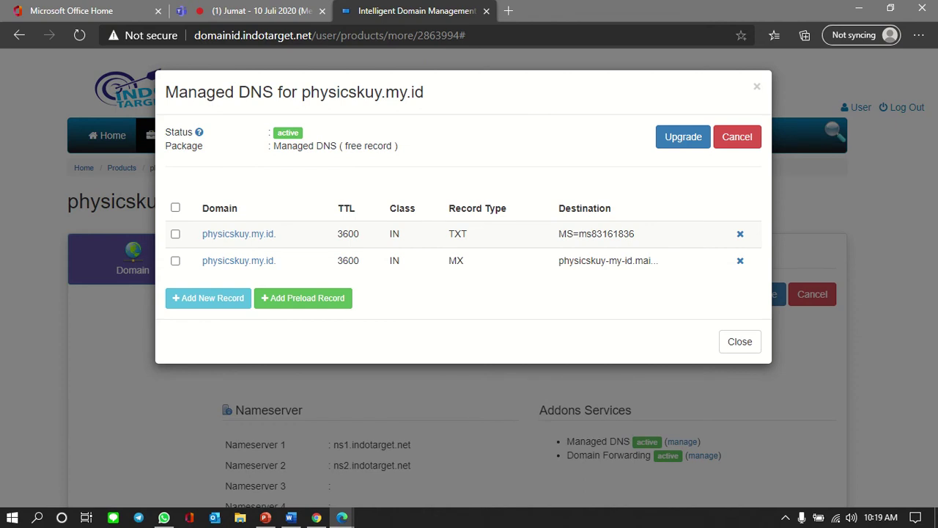
pyautogui.hotkey('alt', 'Tab')
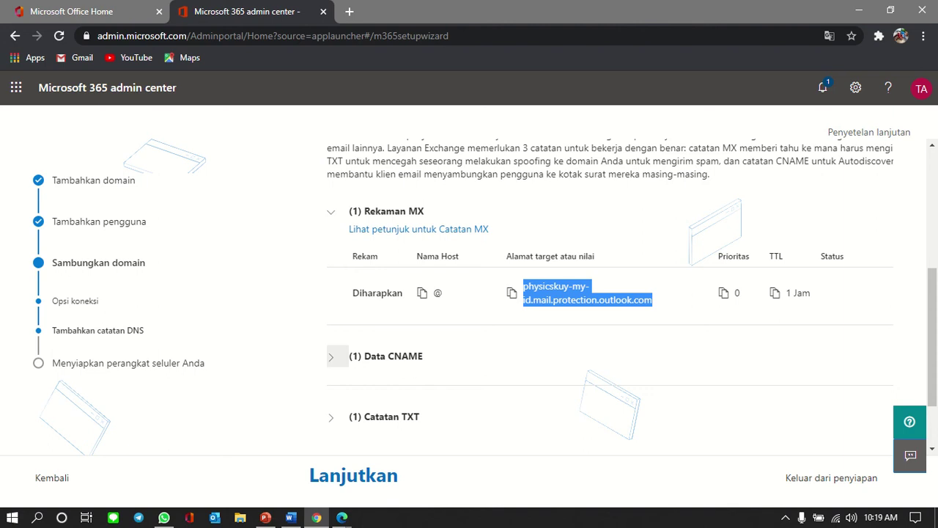
# Step: Review Microsoft's expected CNAME record and start a new CNAME record in Managed DNS
pyautogui.click(330, 356)
pyautogui.scroll(-2, 330, 356)
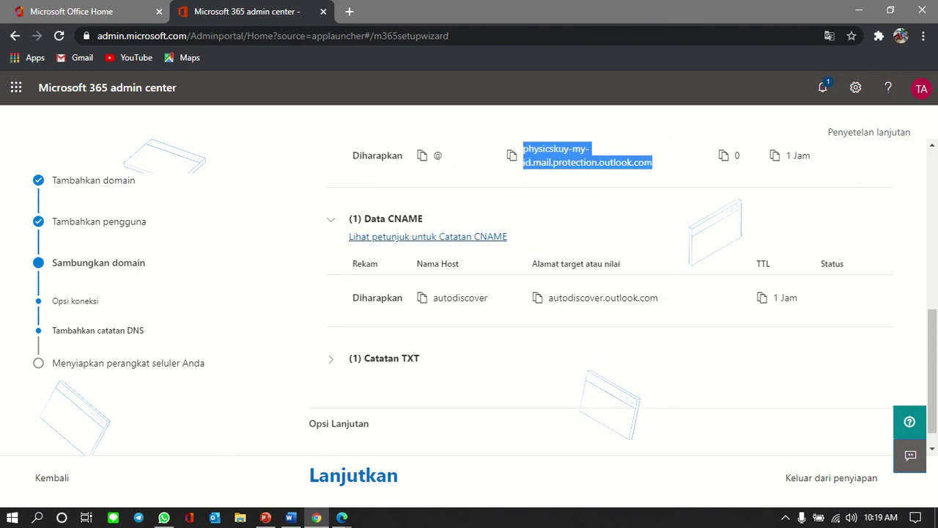
pyautogui.hotkey('alt', 'Tab')
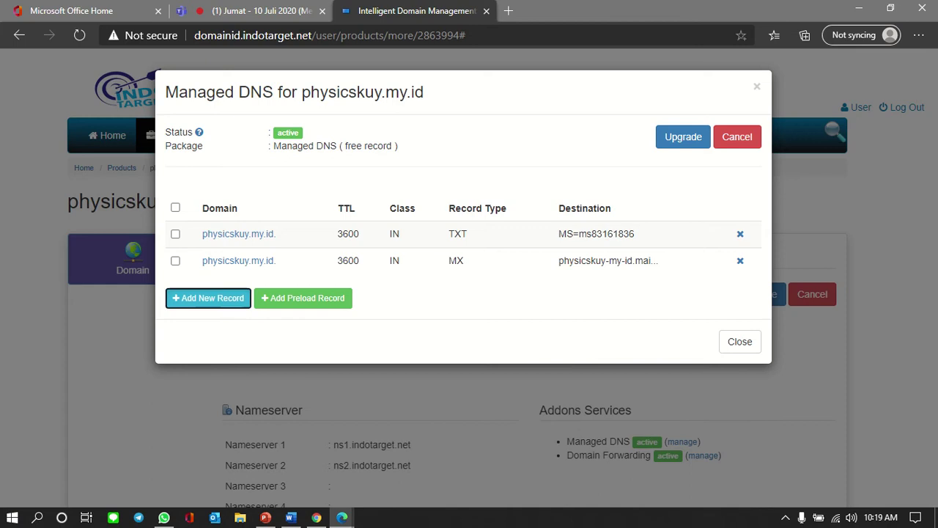
pyautogui.click(208, 297)
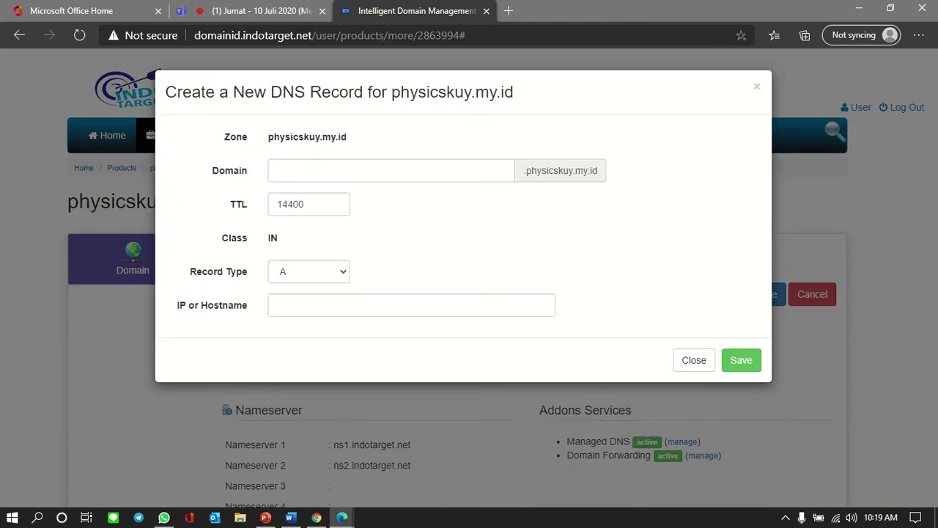
pyautogui.click(309, 271)
pyautogui.click(293, 313)
# Step: Set the new CNAME record's domain name to autodiscover with TTL 3600
pyautogui.hotkey('alt', 'Tab')
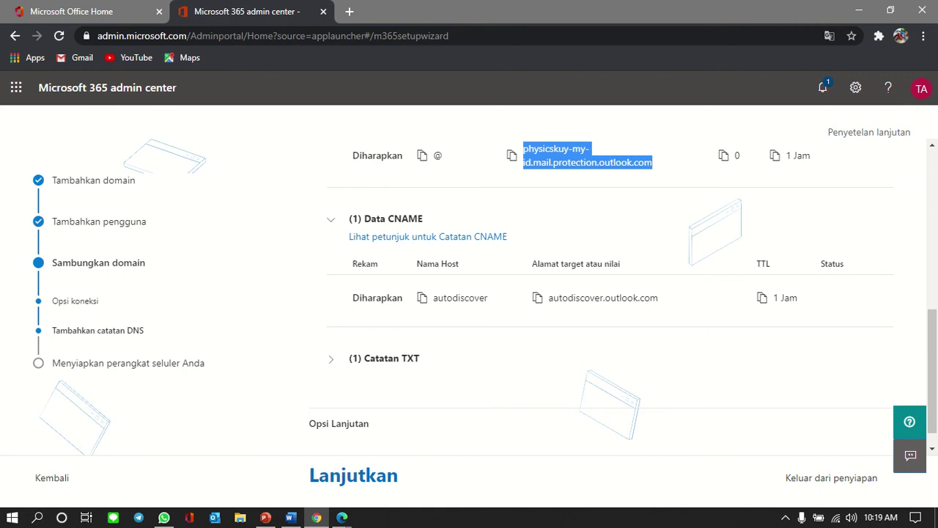
pyautogui.moveTo(433, 297); pyautogui.dragTo(488, 297)
pyautogui.hotkey('ctrl', 'c')
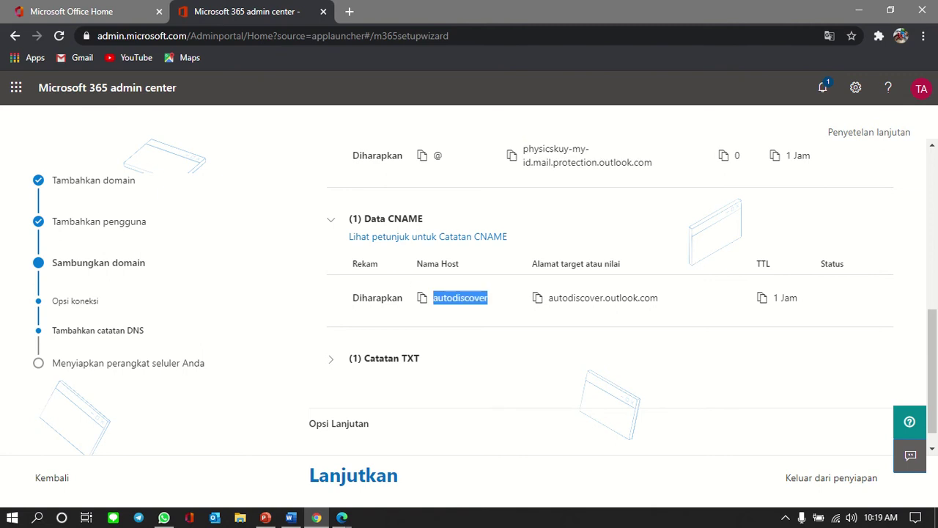
pyautogui.hotkey('alt', 'Tab')
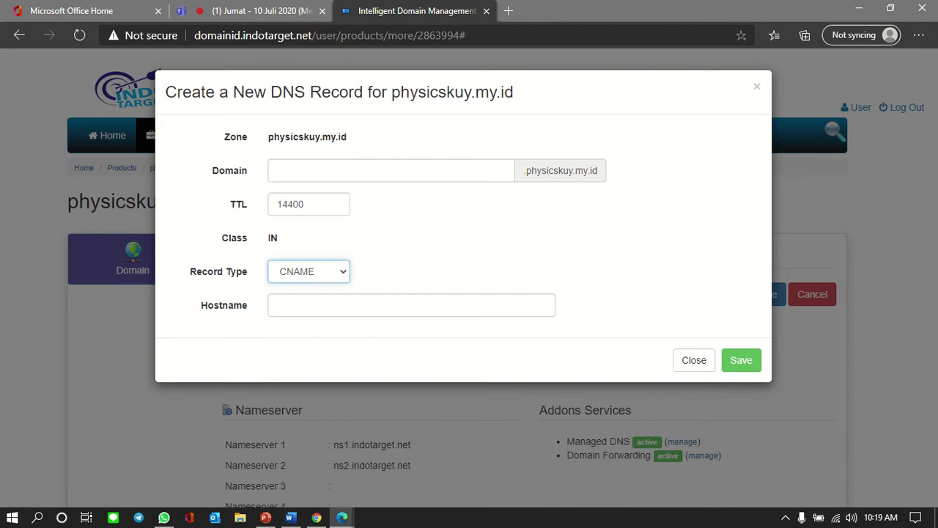
pyautogui.click(330, 170)
pyautogui.hotkey('ctrl', 'v')
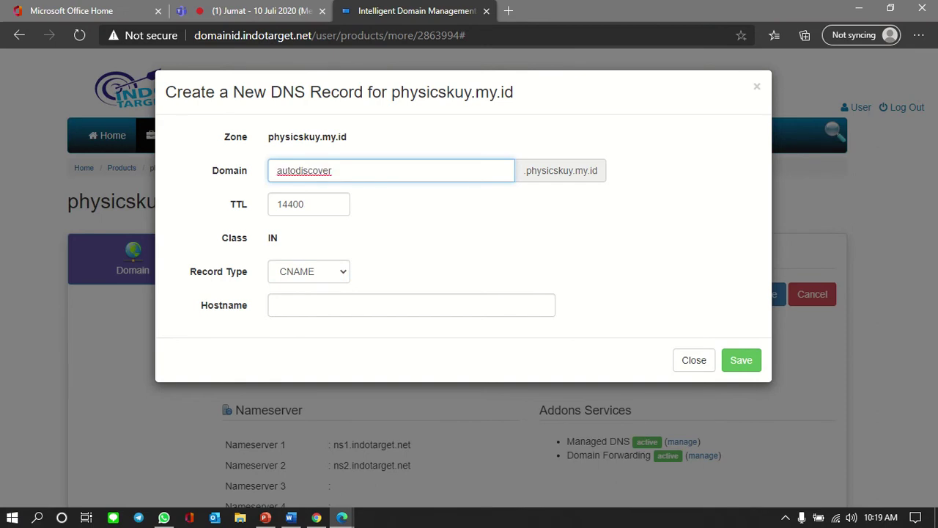
pyautogui.press('Tab')
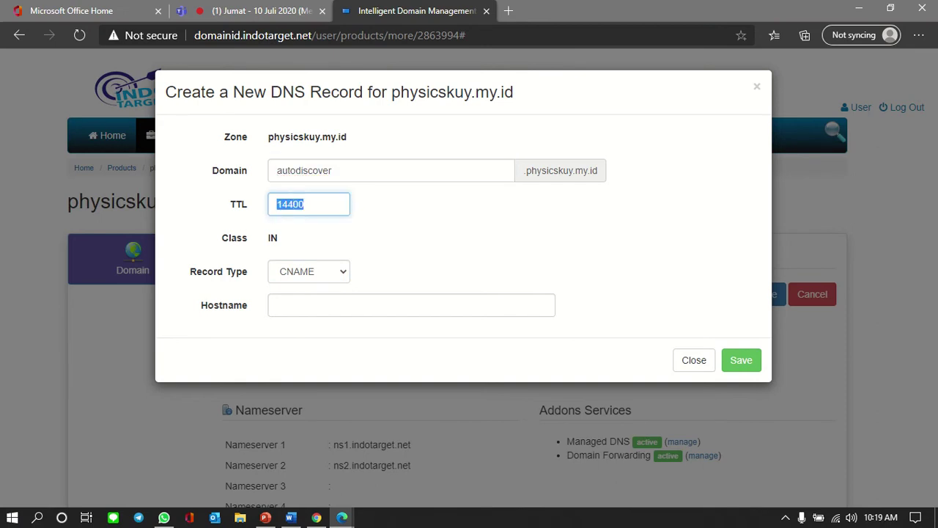
pyautogui.write('3600')
# Step: Point the CNAME to autodiscover.outlook.com, save it, and close the record form
pyautogui.hotkey('alt', 'Tab')
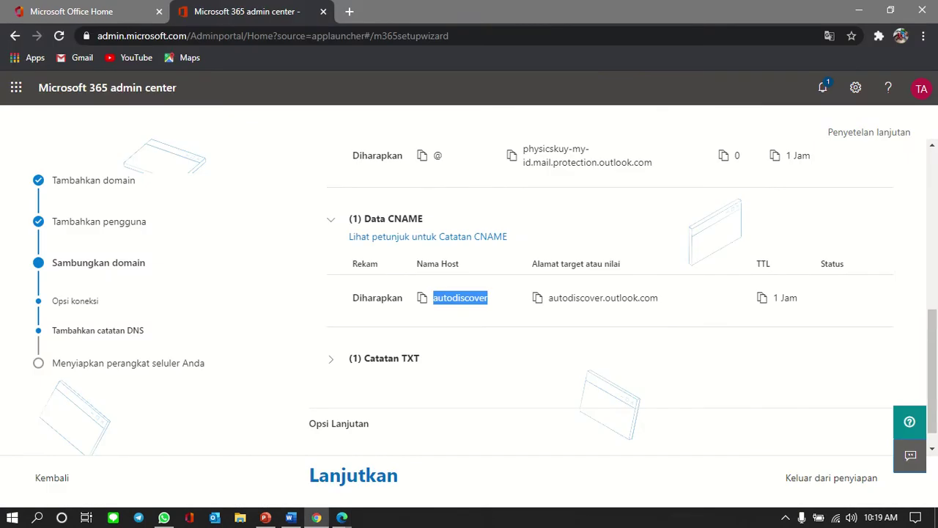
pyautogui.moveTo(548, 297); pyautogui.dragTo(658, 297)
pyautogui.hotkey('ctrl', 'c')
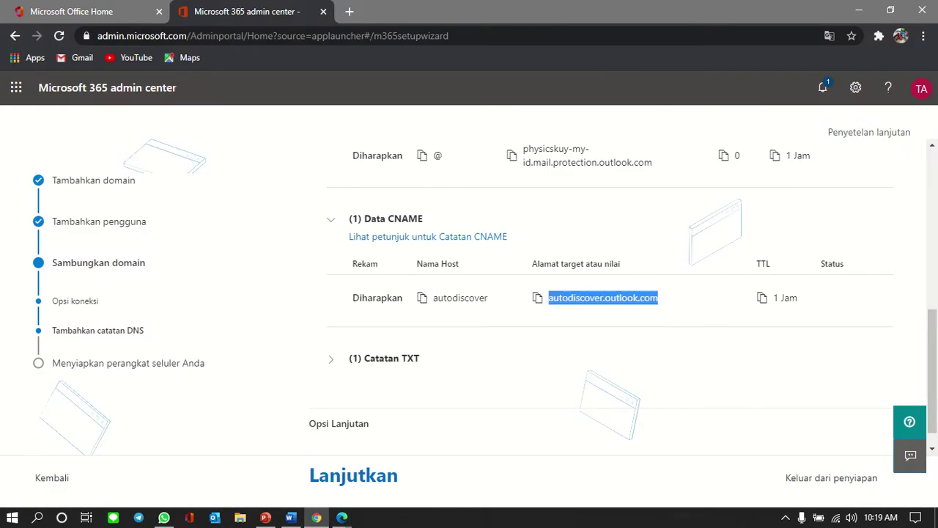
pyautogui.hotkey('alt', 'Tab')
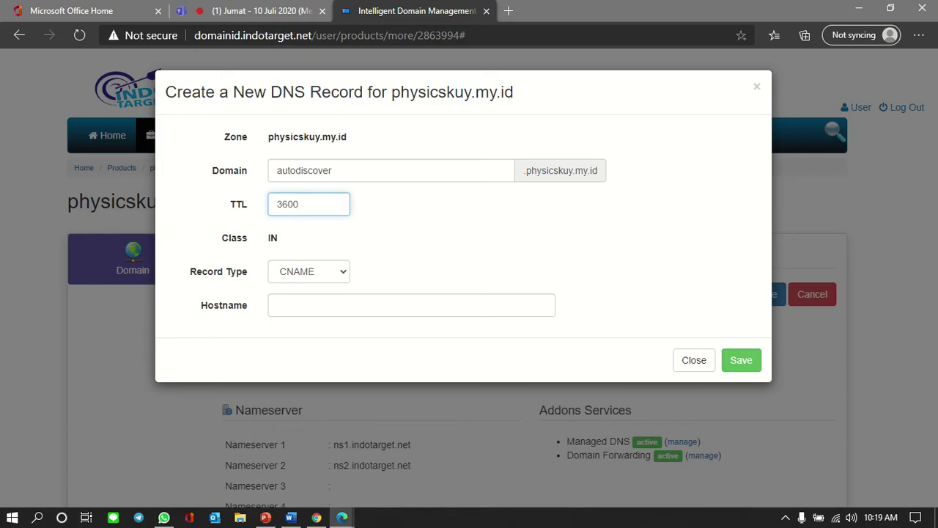
pyautogui.click(352, 305)
pyautogui.hotkey('ctrl', 'v')
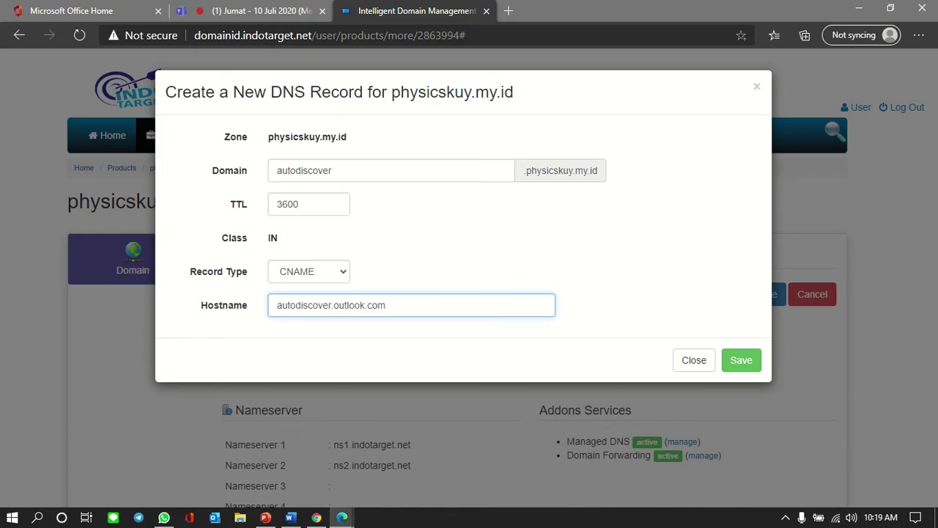
pyautogui.click(741, 360)
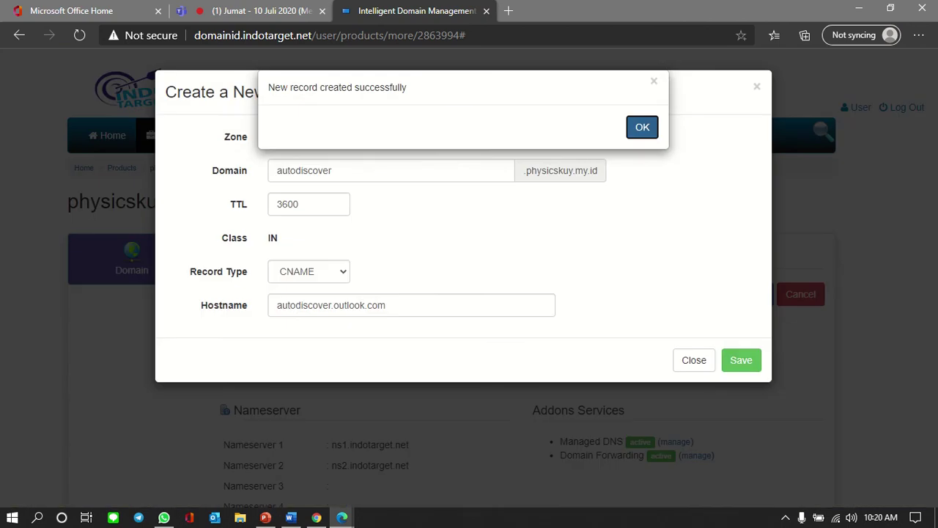
pyautogui.press('Return')
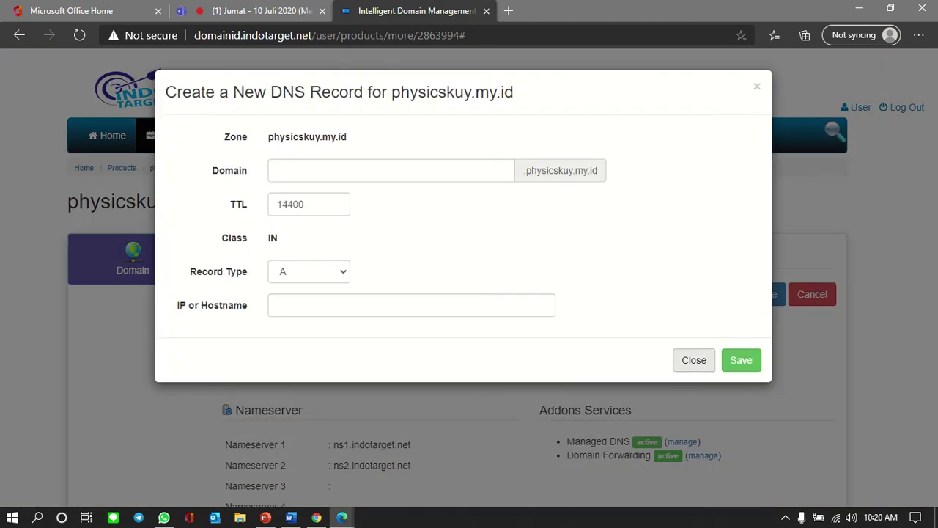
pyautogui.click(693, 360)
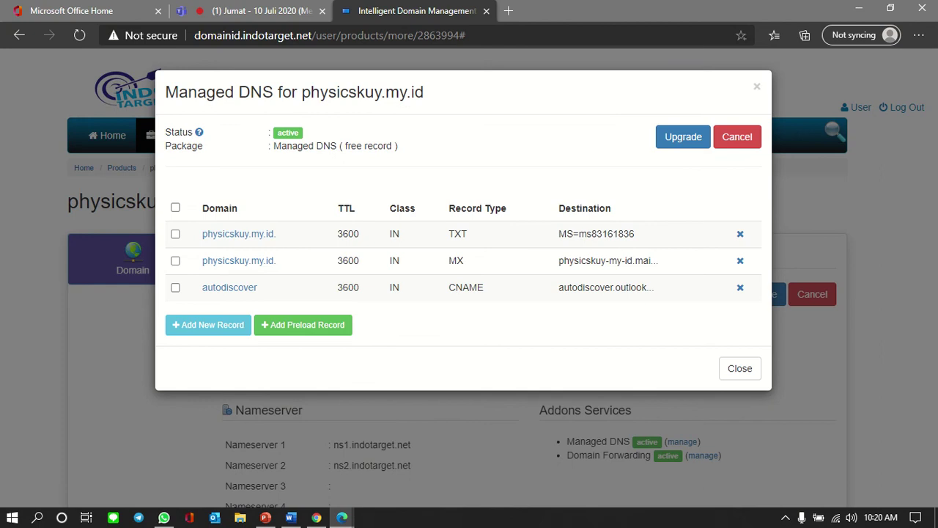
pyautogui.hotkey('alt', 'Tab')
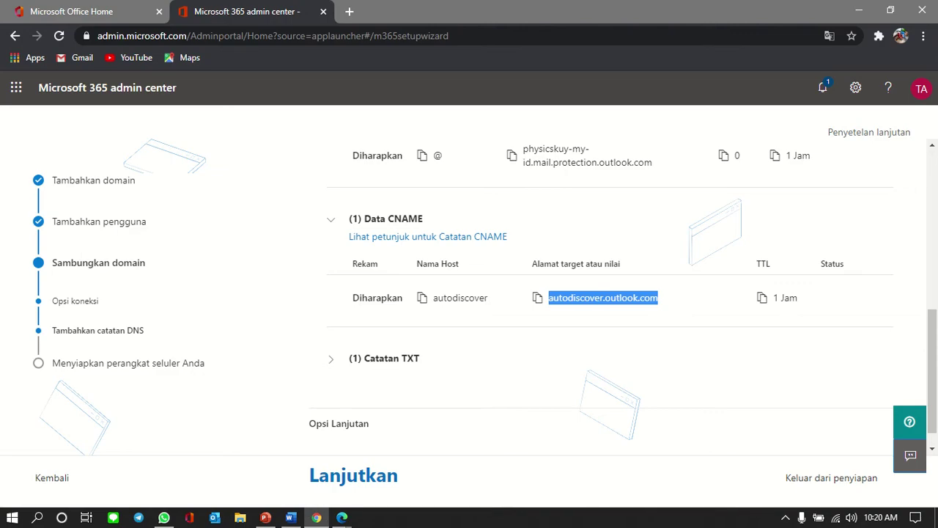
# Step: Review Microsoft's expected SPF TXT record and start a new TXT record in Managed DNS
pyautogui.click(331, 358)
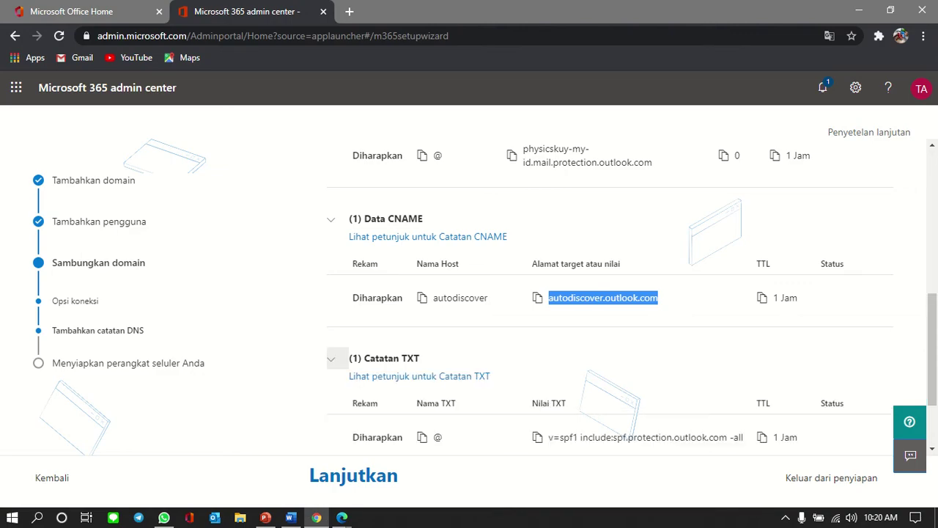
pyautogui.scroll(-2, 623, 295)
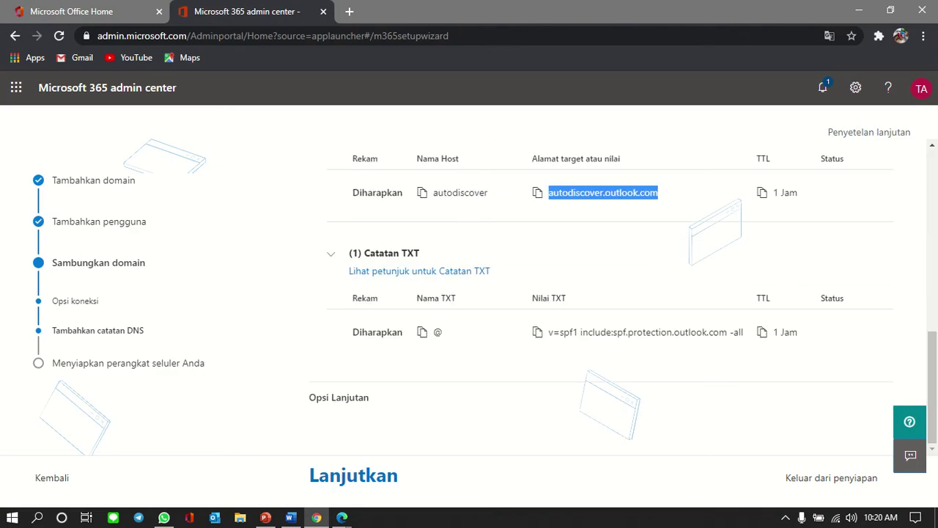
pyautogui.hotkey('alt', 'Tab')
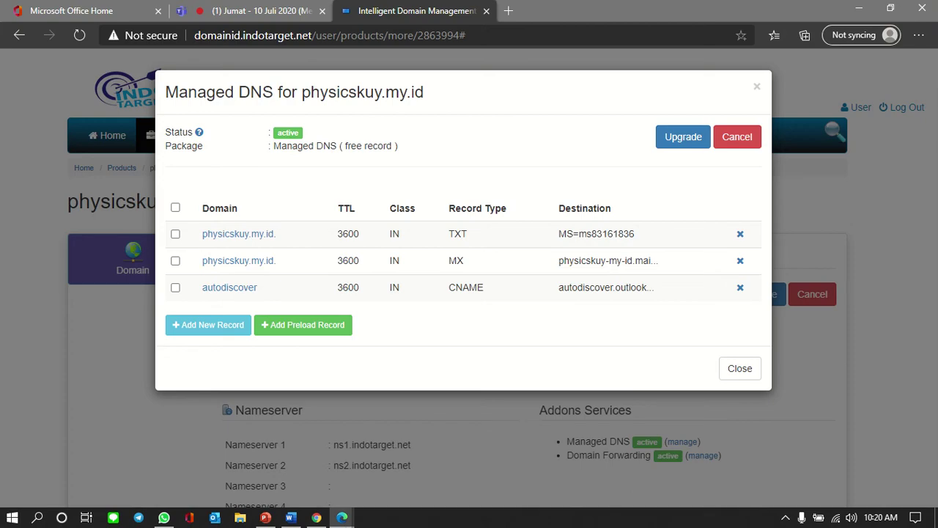
pyautogui.click(208, 325)
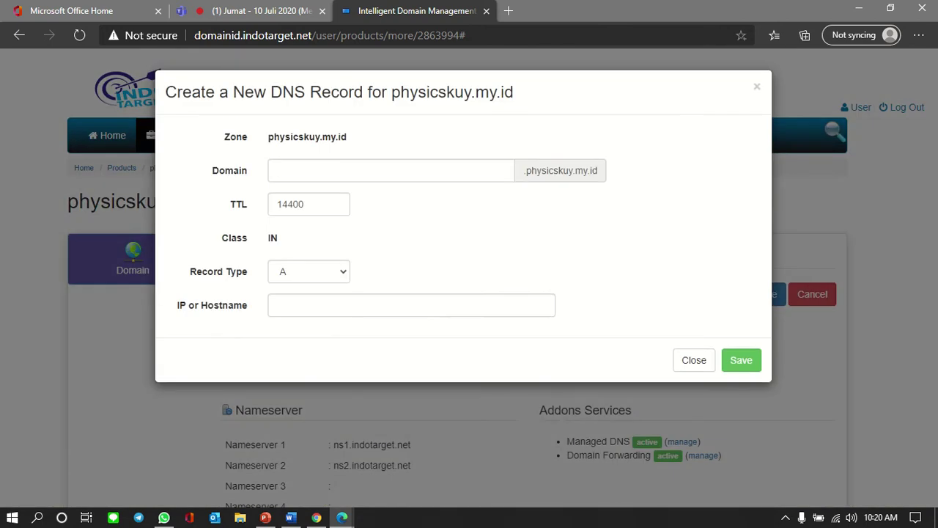
pyautogui.click(309, 271)
pyautogui.press('Down')
pyautogui.press('Return')
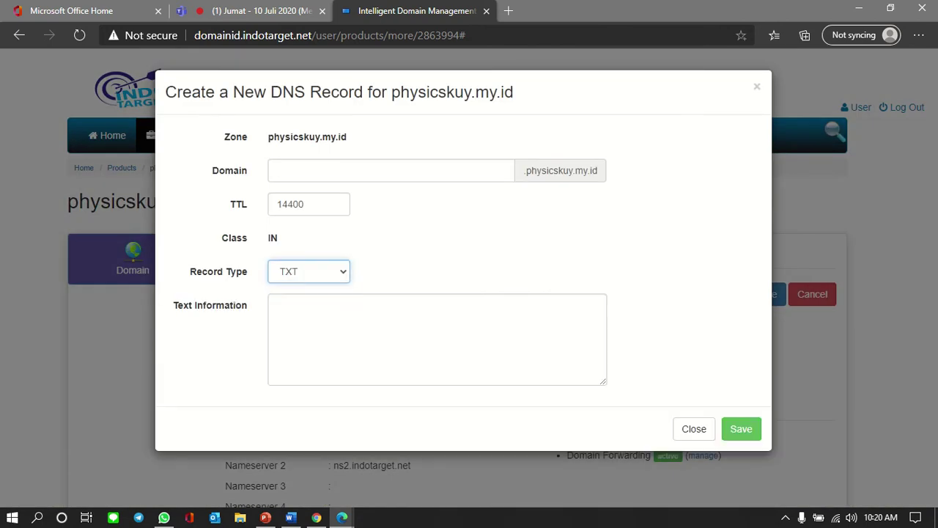
pyautogui.click(392, 171)
# Step: Give the TXT record TTL 3600 and value v=spf1 include:spf.protection.outlook.com -all
pyautogui.hotkey('alt', 'Tab')
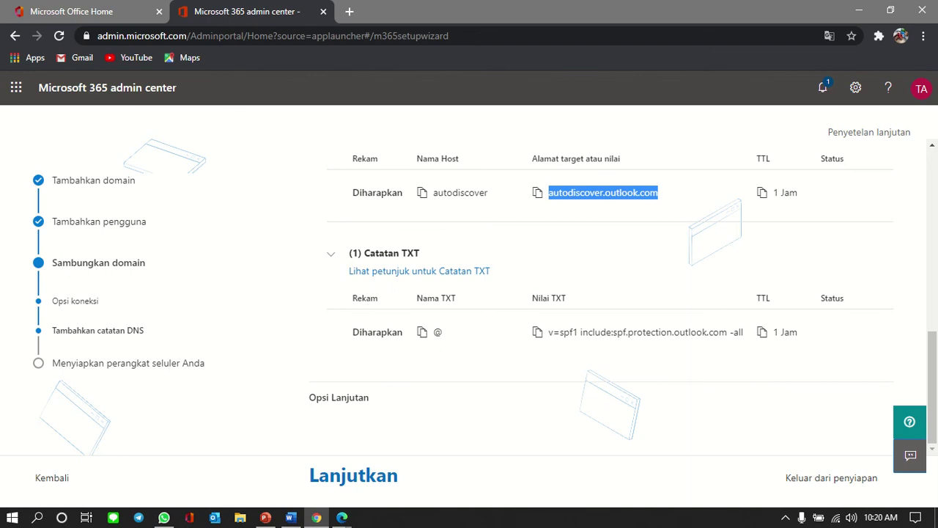
pyautogui.moveTo(548, 332); pyautogui.dragTo(762, 333)
pyautogui.hotkey('ctrl', 'c')
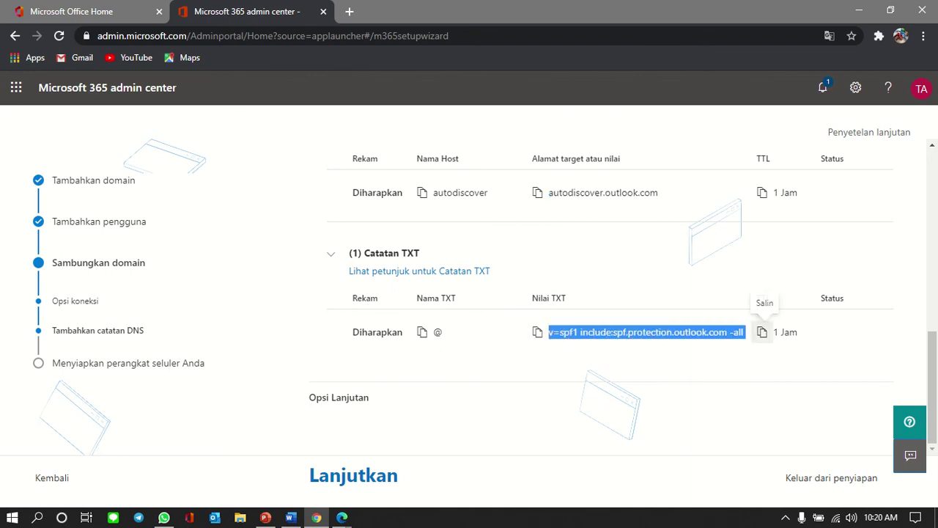
pyautogui.hotkey('alt', 'Tab')
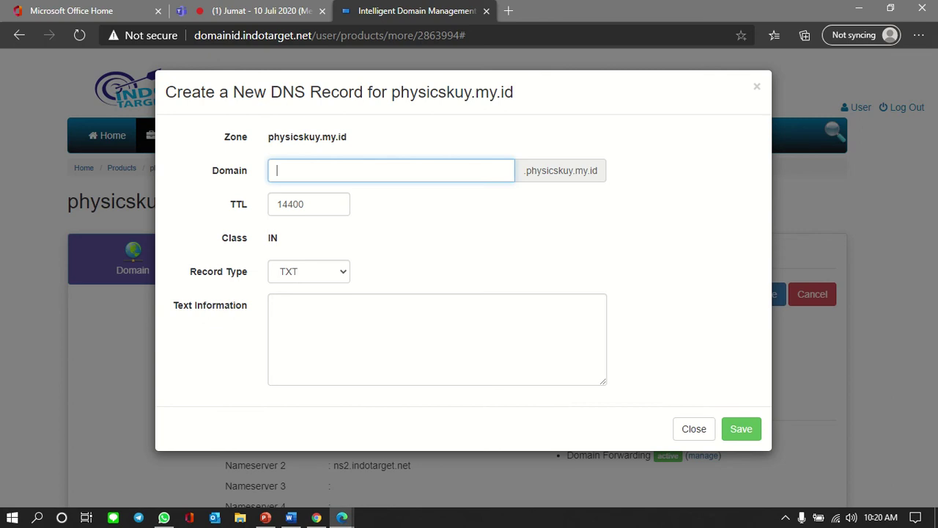
pyautogui.press('Tab')
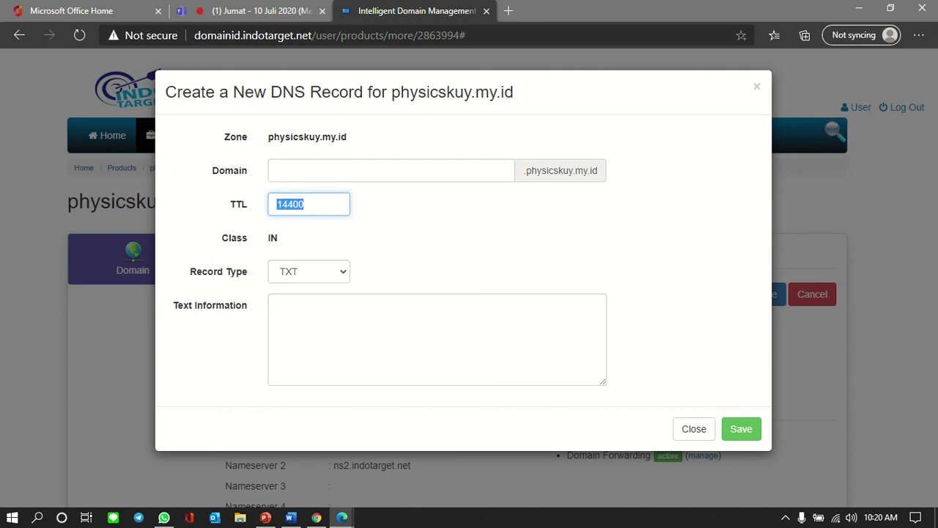
pyautogui.write('3600')
pyautogui.press('Tab')
pyautogui.press('Tab')
pyautogui.hotkey('ctrl', 'v')
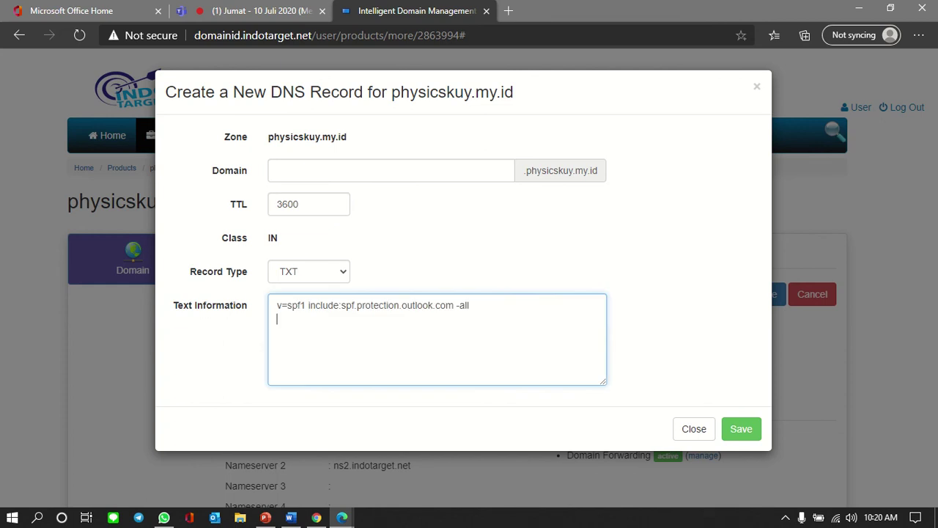
pyautogui.press('BackSpace')
# Step: Save the TXT record, dismiss the confirmation and close the record form
pyautogui.click(741, 429)
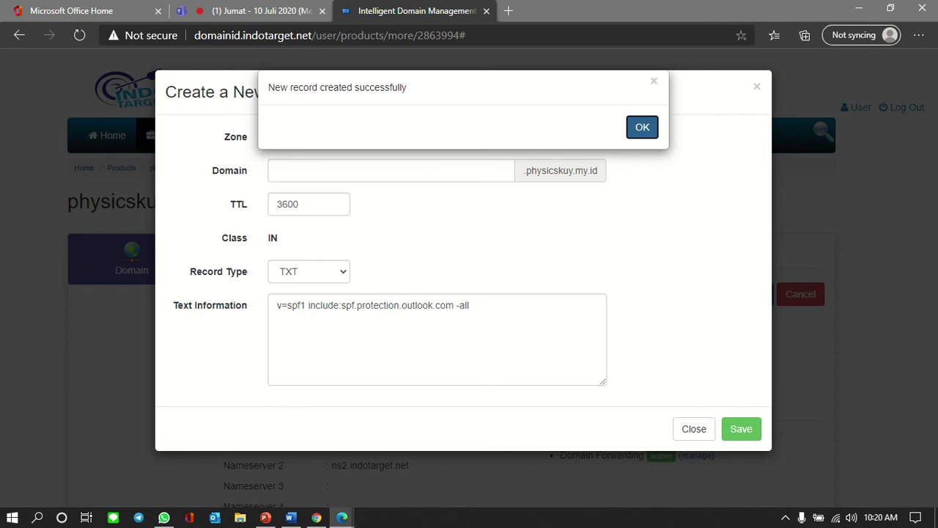
pyautogui.click(642, 127)
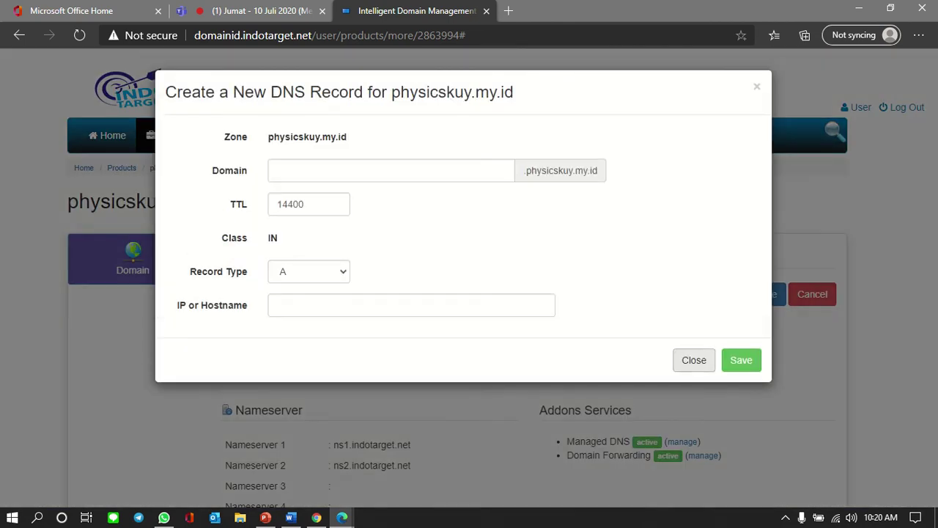
pyautogui.click(693, 360)
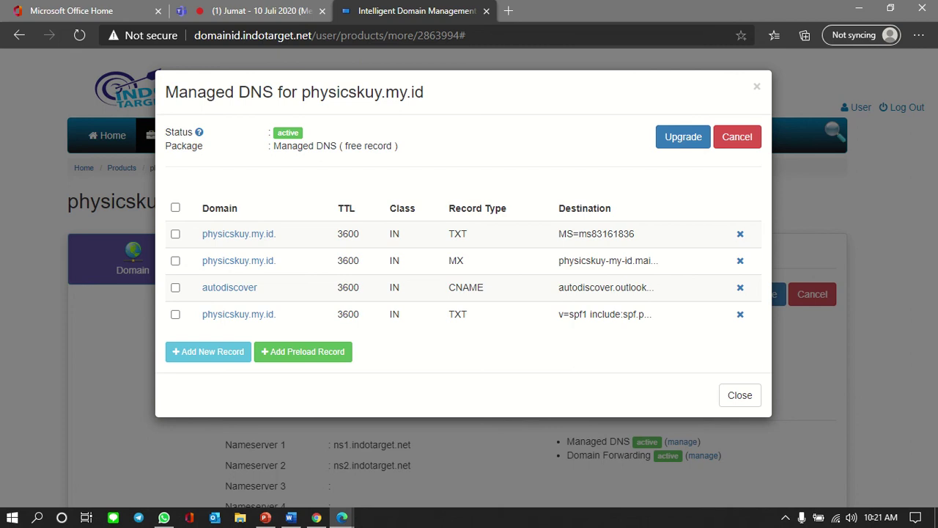
pyautogui.hotkey('alt', 'Tab')
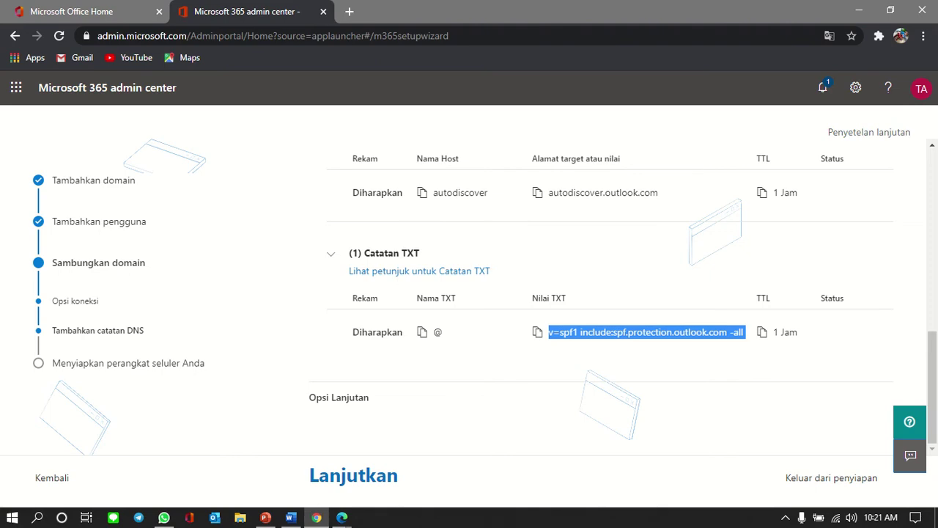
# Step: Close the Managed DNS records list and reload the physicskuy.my.id domain page twice
pyautogui.scroll(5, 623, 293)
pyautogui.scroll(-5, 623, 293)
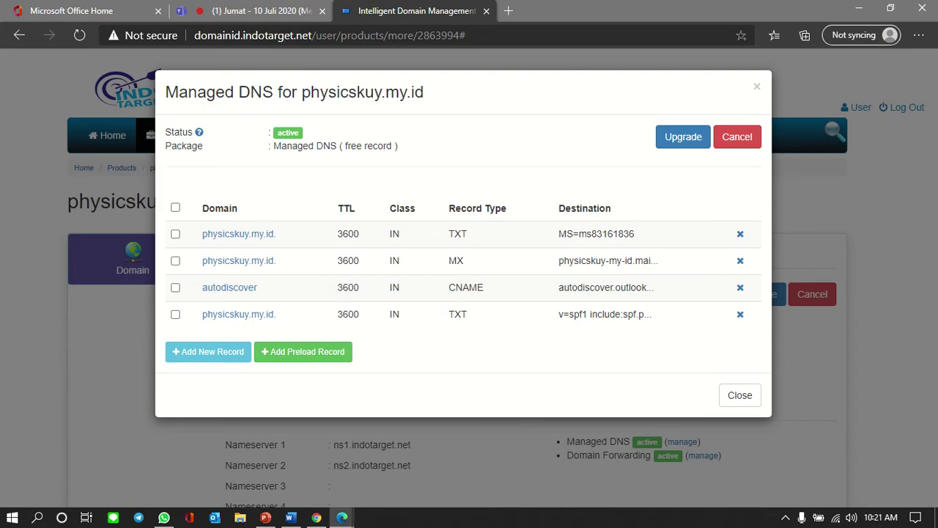
pyautogui.click(739, 395)
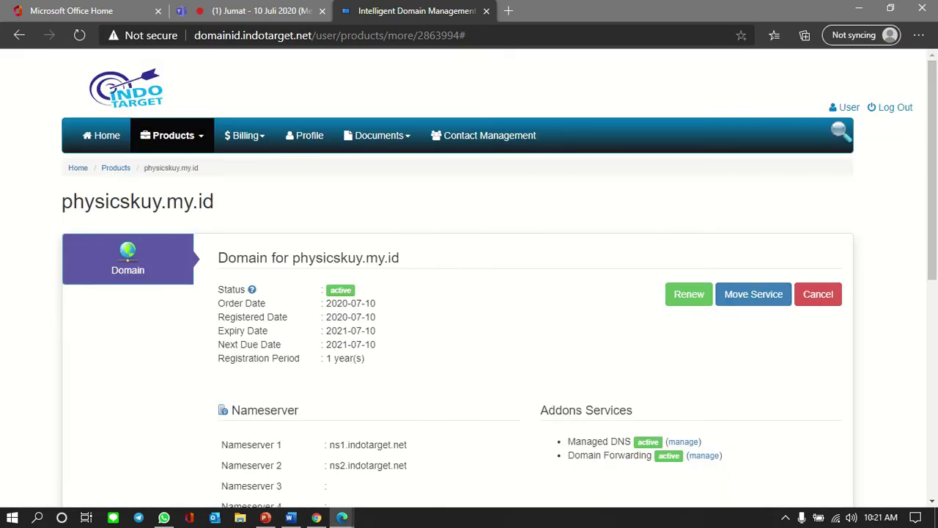
pyautogui.click(79, 36)
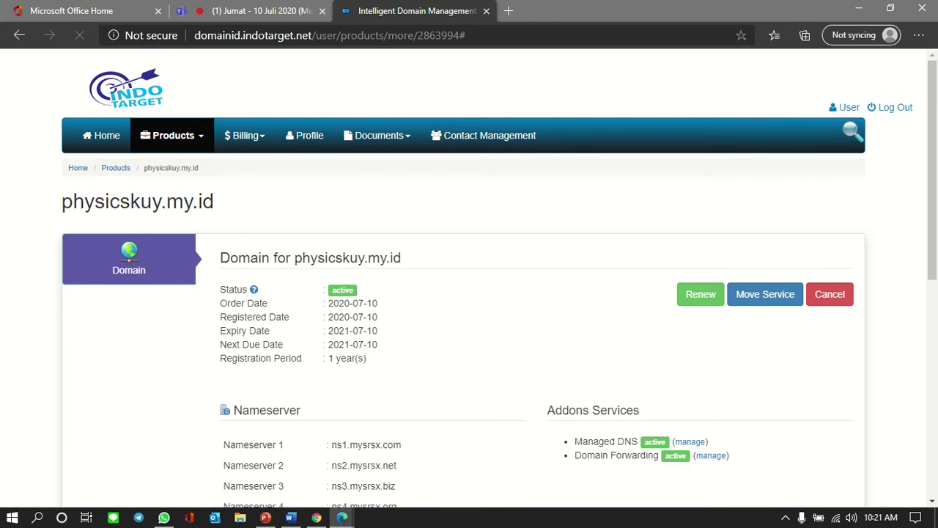
pyautogui.click(80, 35)
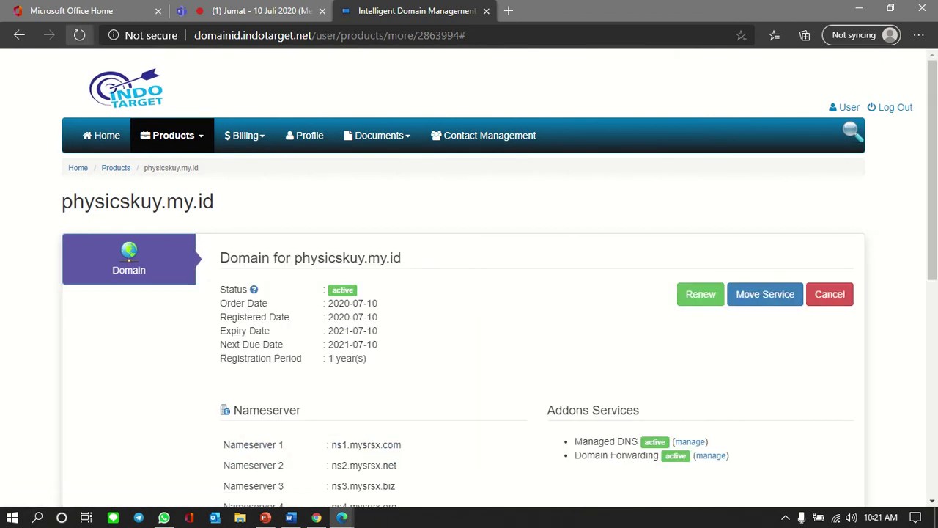
pyautogui.hotkey('alt', 'Tab')
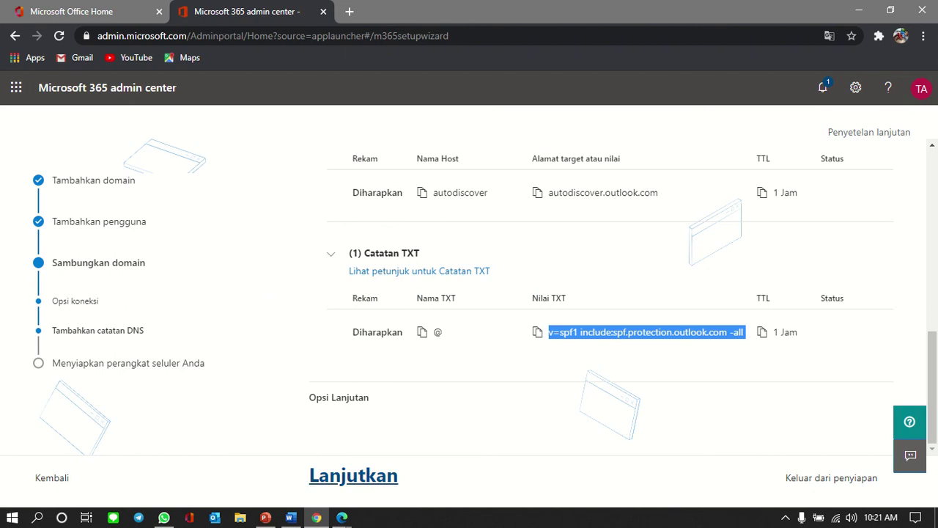
# Step: Verify the DNS records and review the MX, CNAME and TXT not-found errors
pyautogui.click(354, 475)
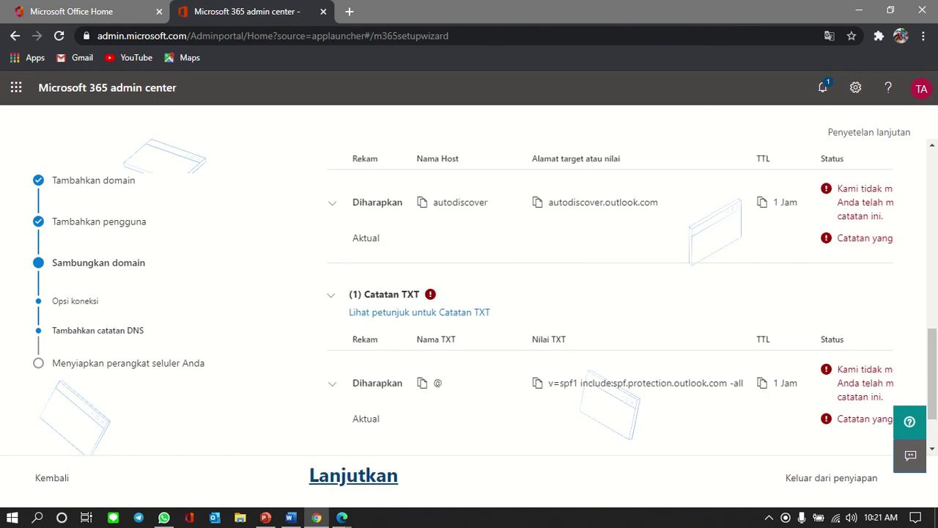
pyautogui.scroll(4, 609, 293)
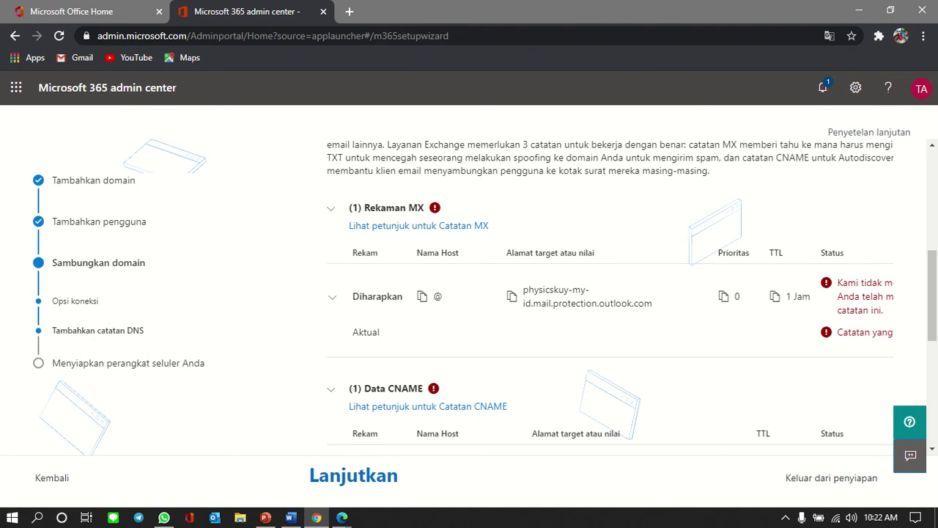
pyautogui.scroll(-5, 610, 293)
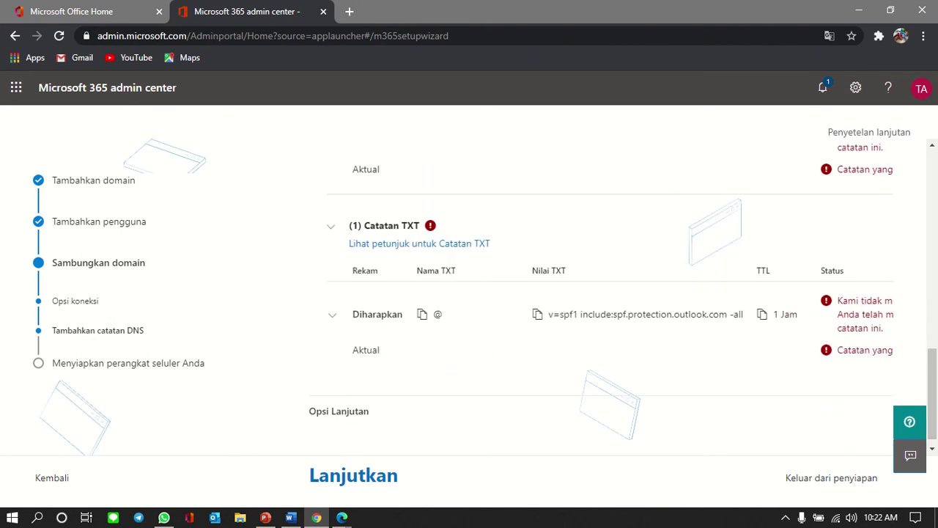
pyautogui.hotkey('alt', 'Tab')
pyautogui.scroll(-1, 469, 293)
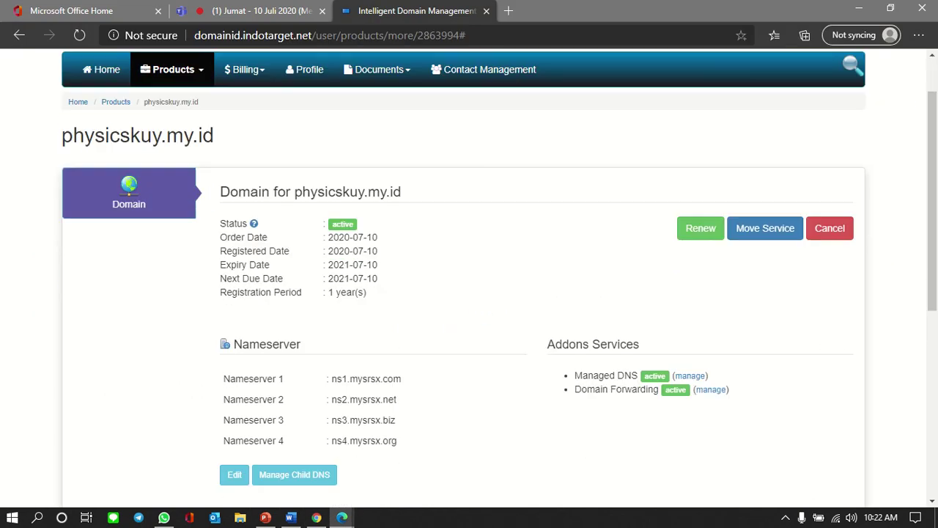
# Step: Reopen and close the Managed DNS records list, then reload the domain page
pyautogui.click(690, 372)
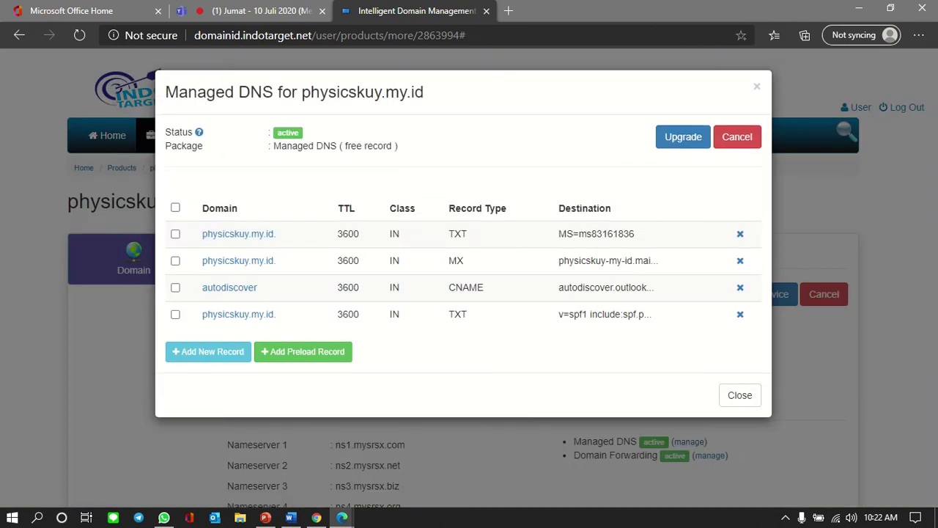
pyautogui.click(739, 395)
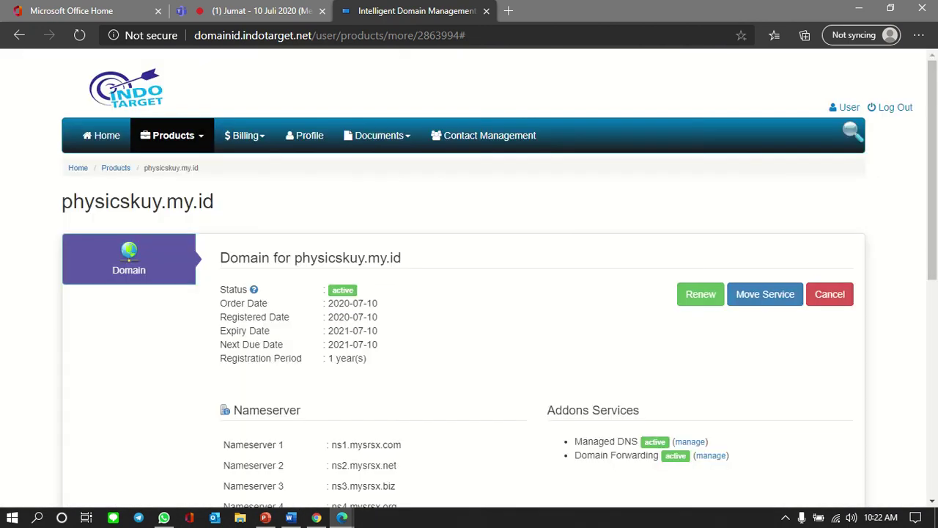
pyautogui.click(79, 35)
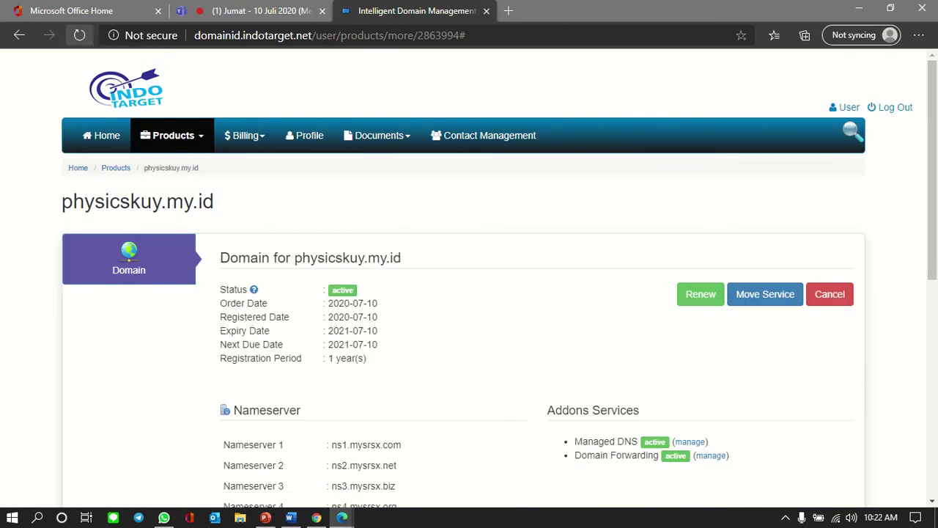
# Step: Look over Microsoft 365's required DNS records down to the TXT record
pyautogui.hotkey('alt', 'Tab')
pyautogui.scroll(10, 608, 294)
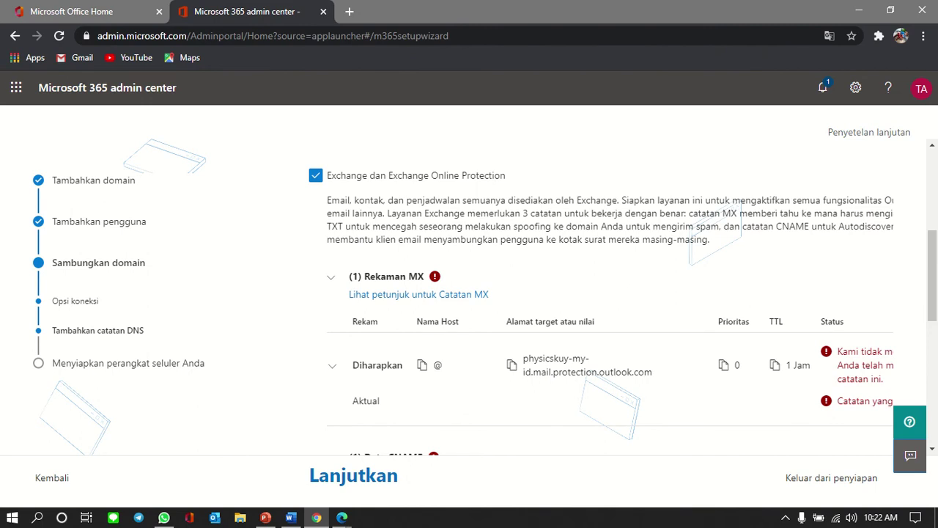
pyautogui.scroll(-5, 608, 293)
pyautogui.scroll(10, 608, 293)
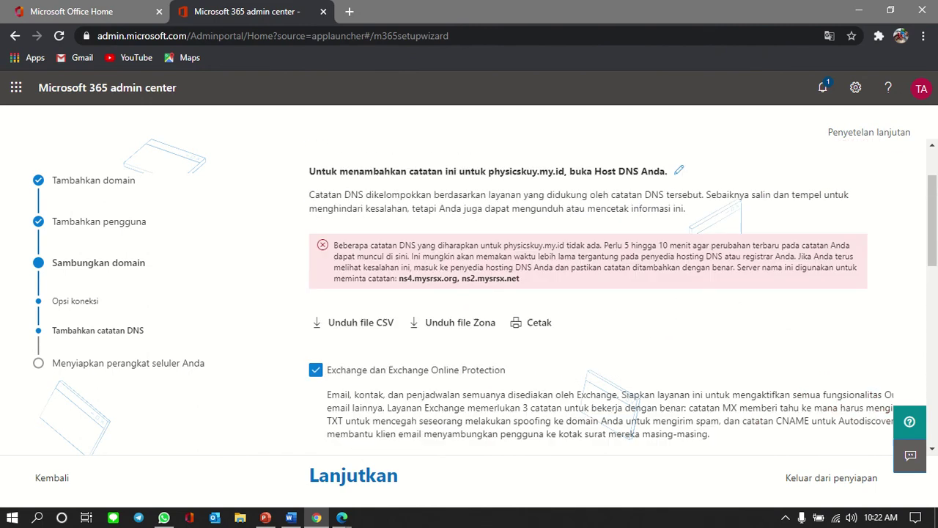
pyautogui.scroll(1, 608, 293)
pyautogui.scroll(-3, 608, 293)
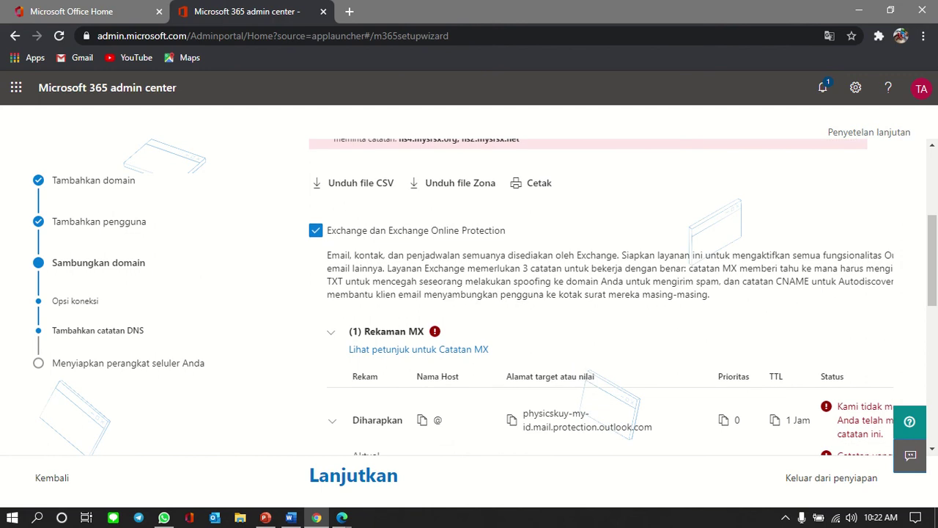
pyautogui.scroll(-6, 608, 294)
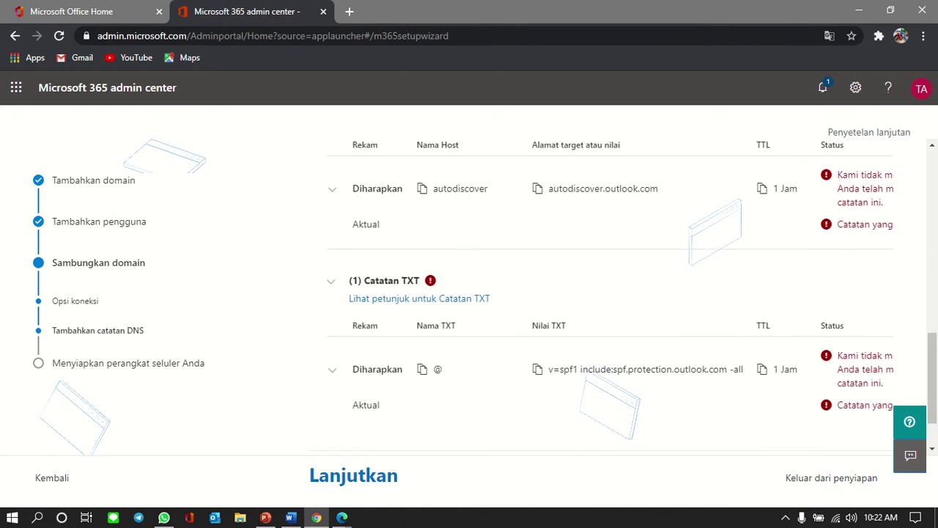
pyautogui.hotkey('alt', 'Tab')
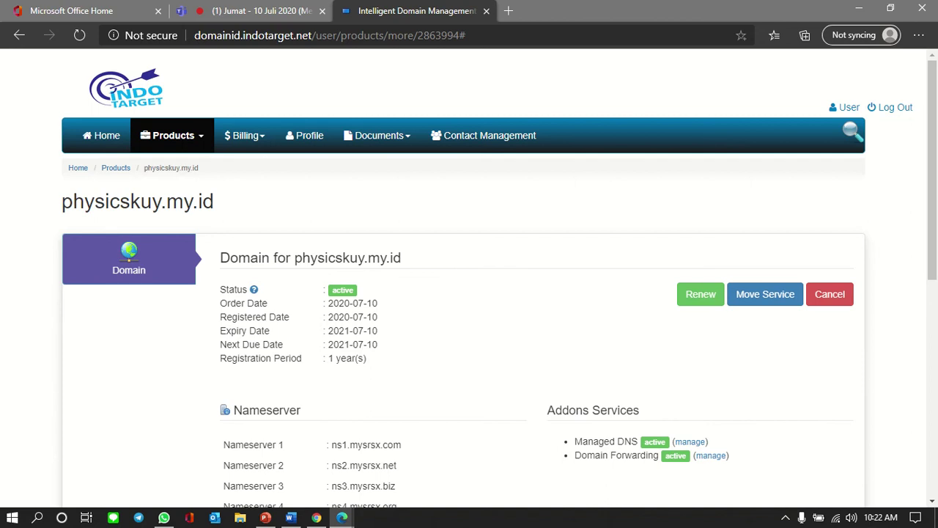
# Step: Reload the physicskuy.my.id domain page four times and return to Microsoft 365's DNS step
pyautogui.click(79, 35)
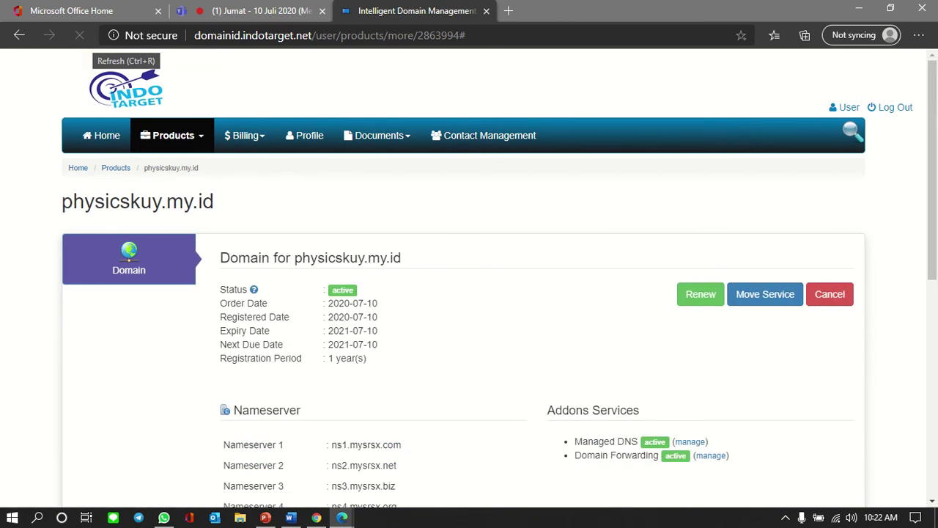
pyautogui.click(79, 35)
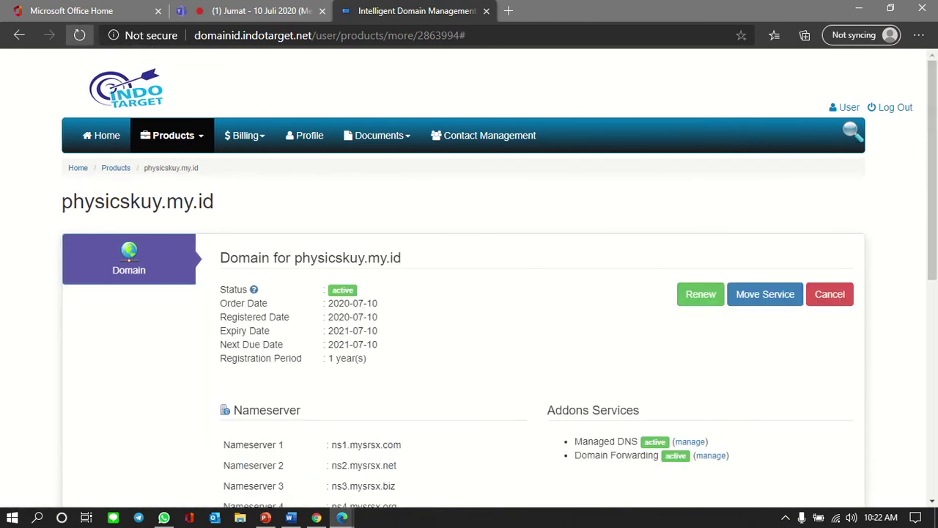
pyautogui.click(79, 35)
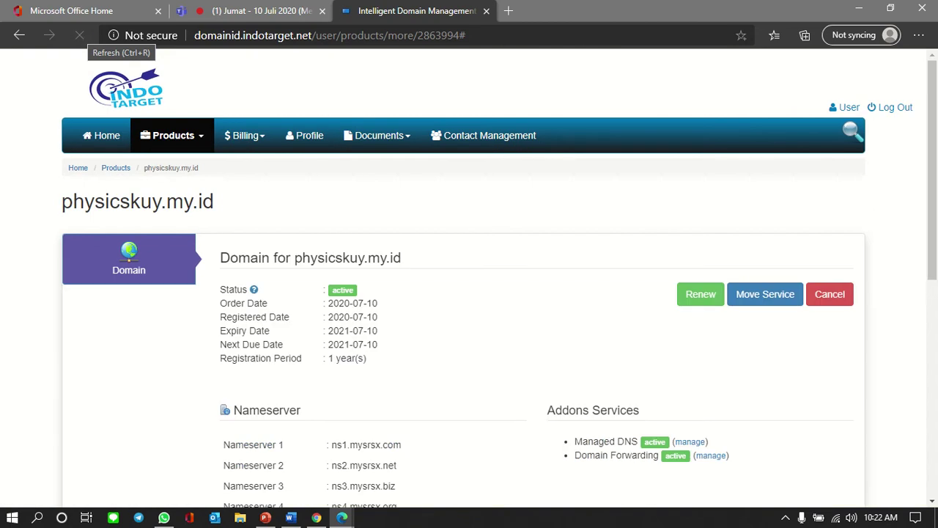
pyautogui.click(79, 35)
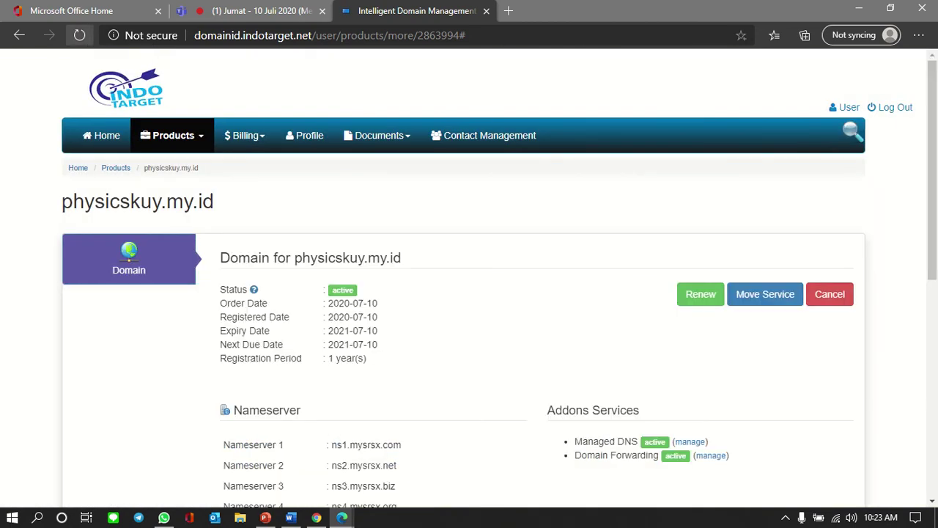
pyautogui.hotkey('alt', 'Tab')
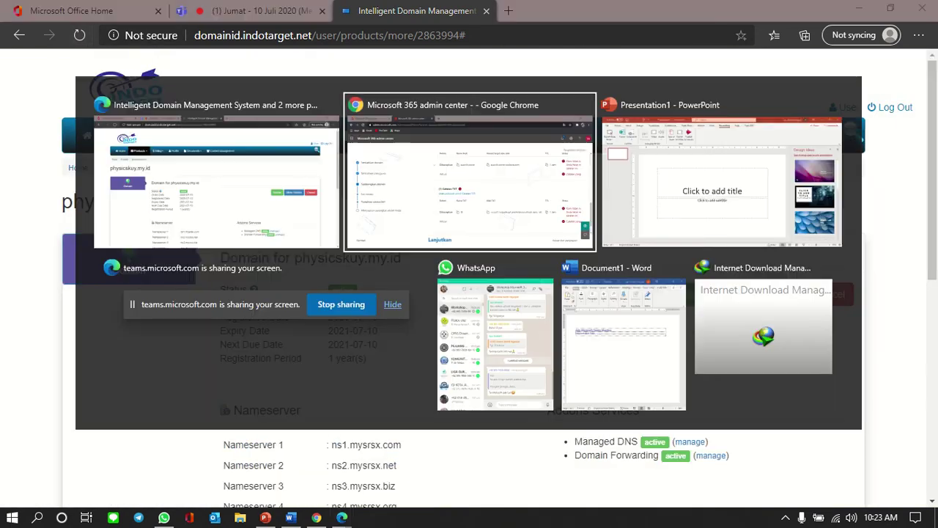
pyautogui.scroll(-1, 623, 293)
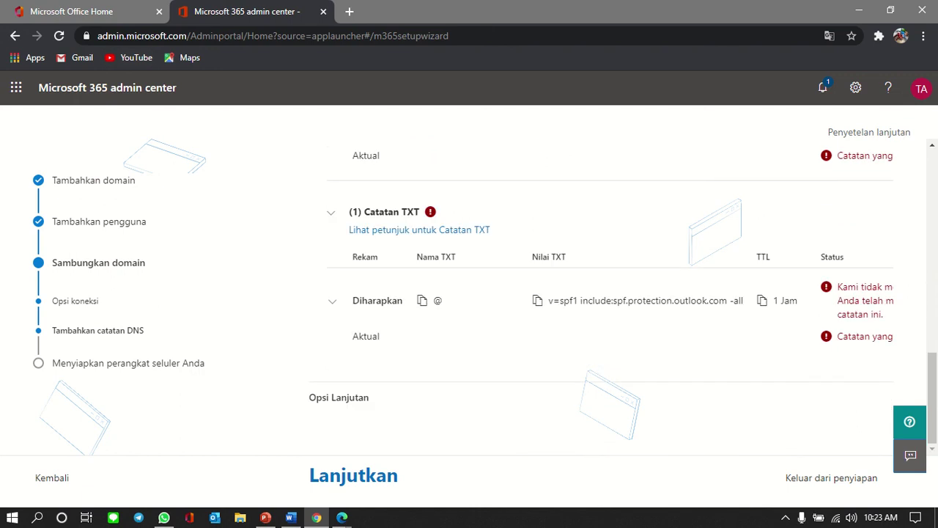
pyautogui.click(353, 475)
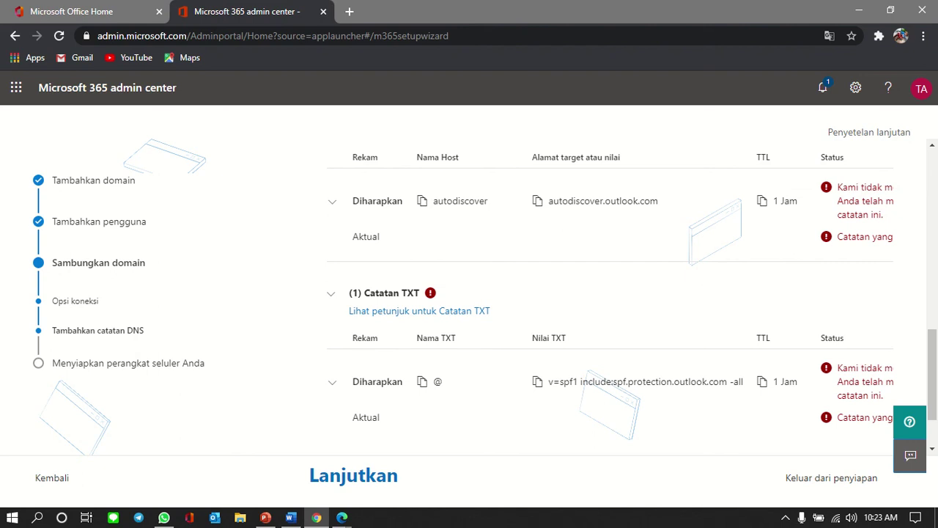
pyautogui.scroll(-2, 622, 293)
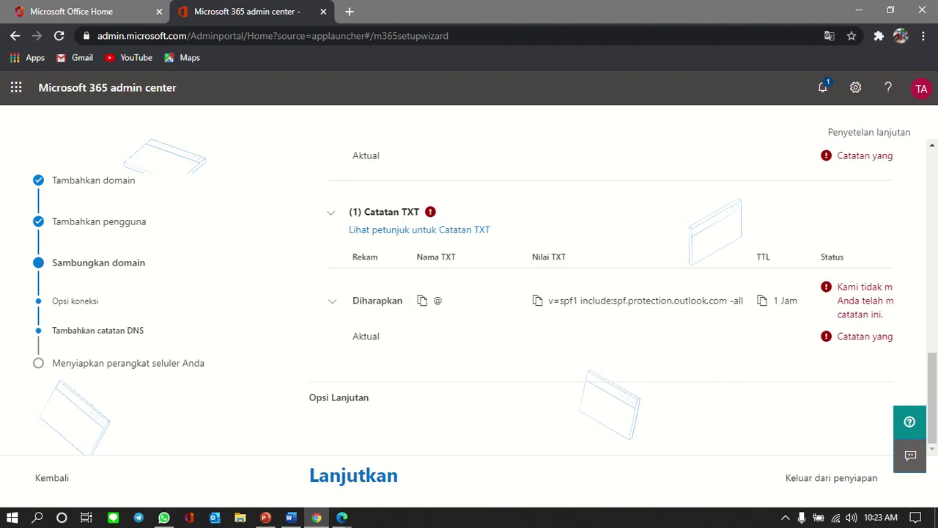
pyautogui.scroll(6, 608, 293)
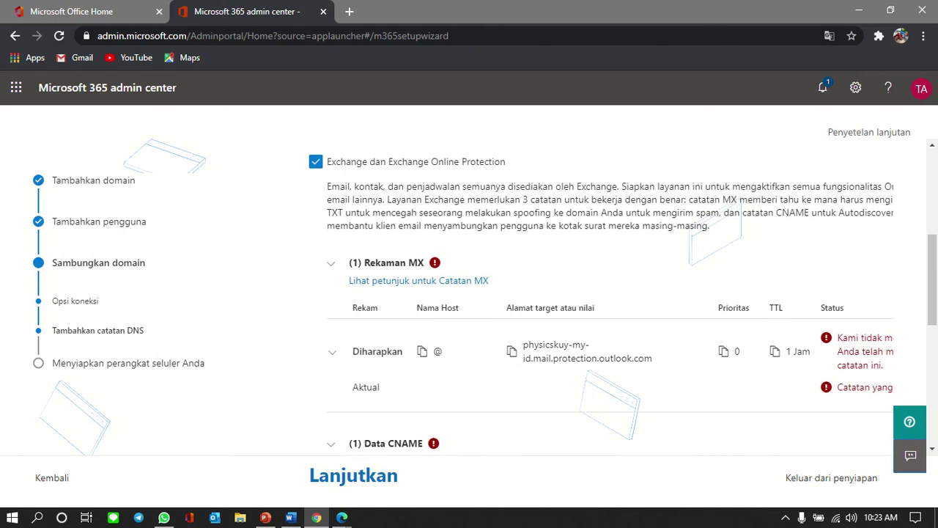
pyautogui.scroll(-2, 608, 293)
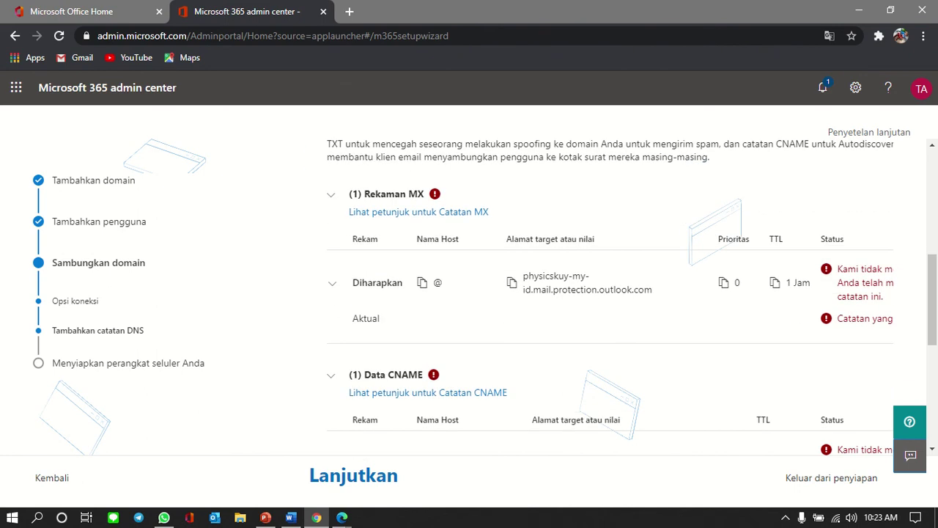
pyautogui.scroll(-5, 608, 293)
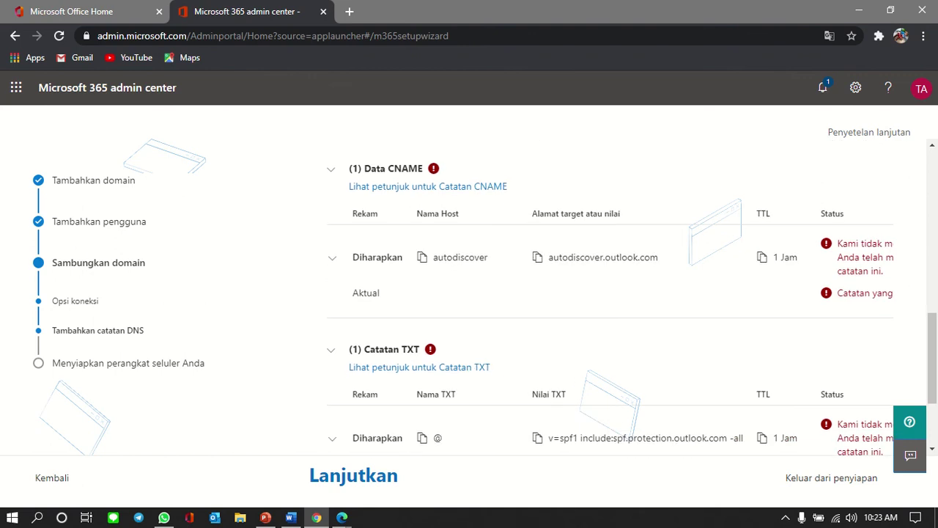
pyautogui.scroll(-4, 608, 293)
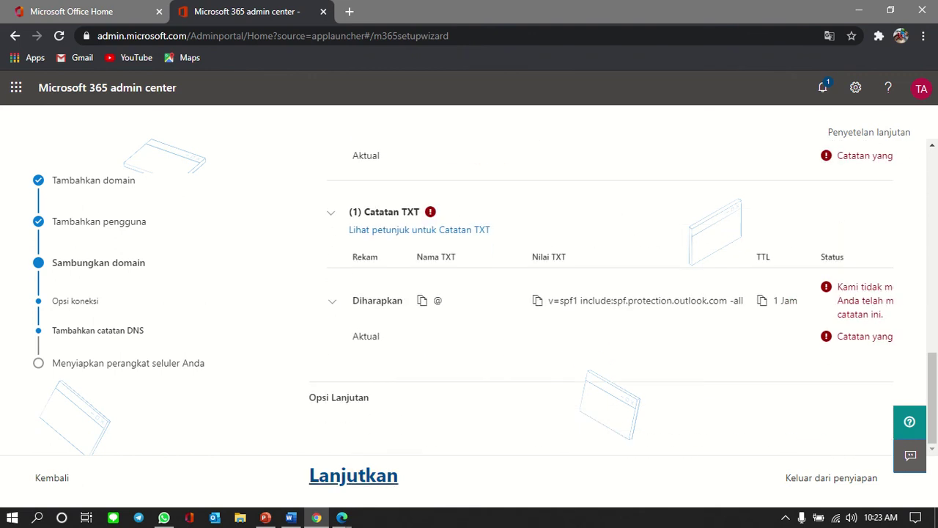
# Step: Bring the IndoTarget domain page forward and look over its details
pyautogui.click(278, 457)
pyautogui.scroll(-5, 469, 279)
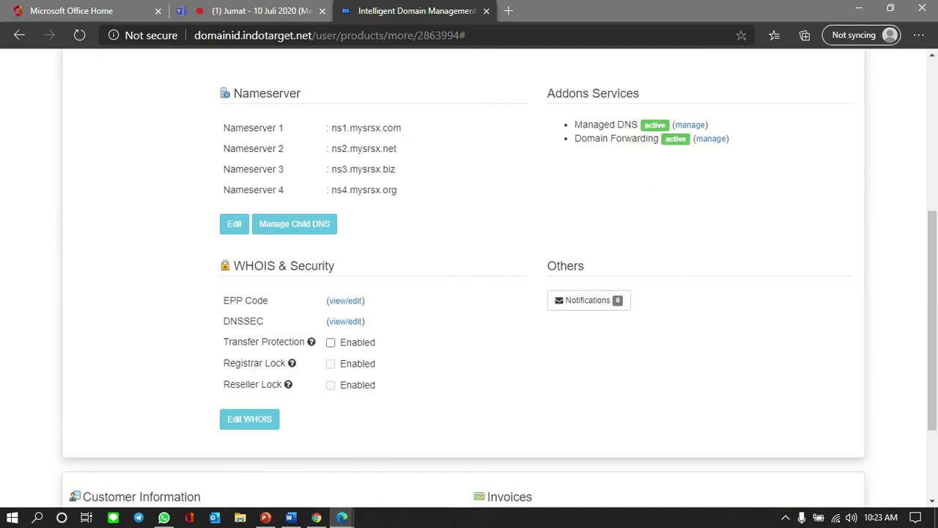
pyautogui.scroll(2, 469, 278)
pyautogui.scroll(2, 469, 278)
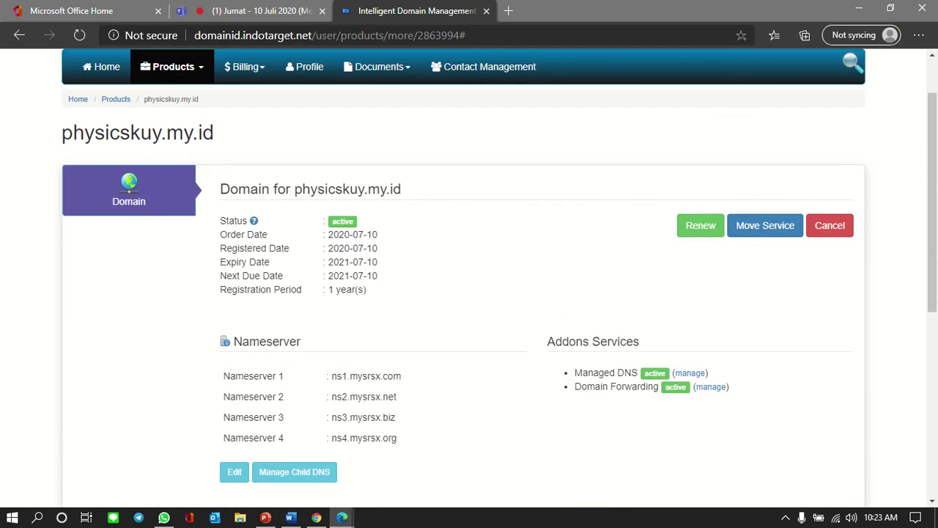
pyautogui.scroll(-3, 469, 279)
pyautogui.scroll(4, 469, 278)
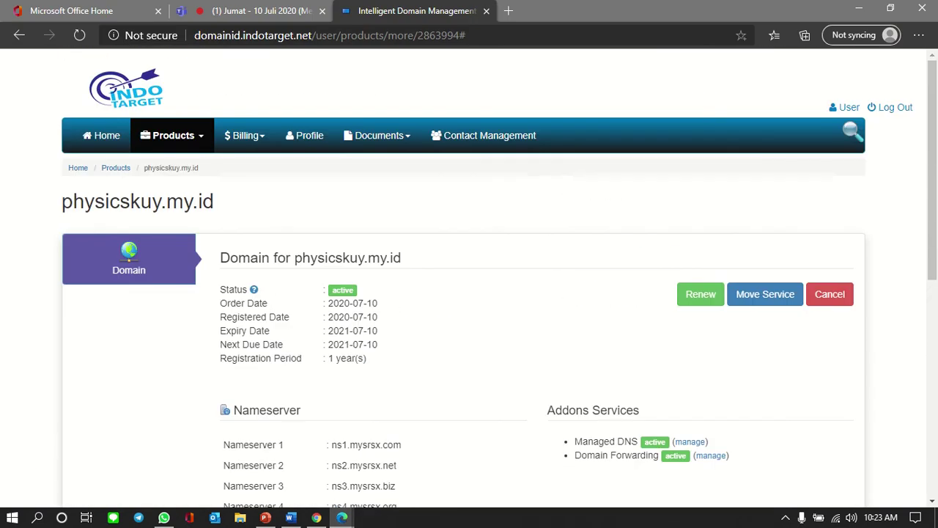
pyautogui.scroll(-1, 469, 279)
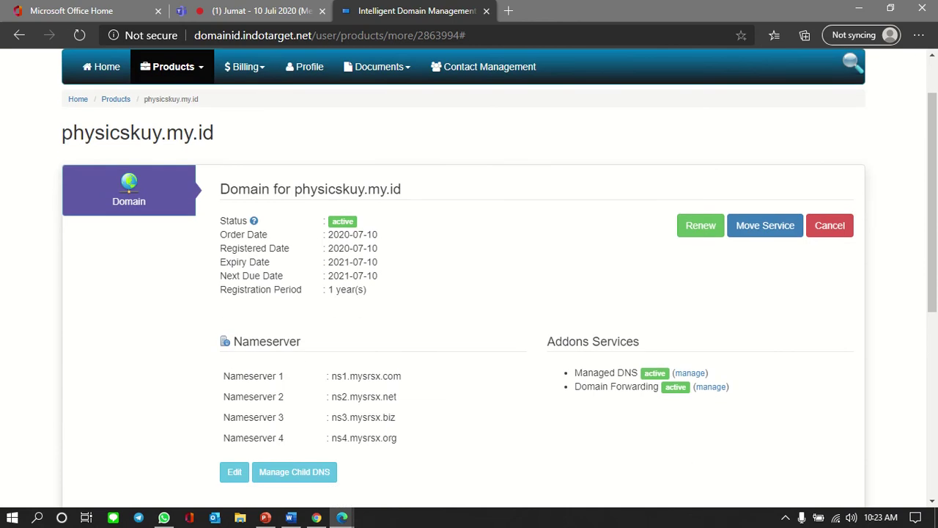
pyautogui.scroll(-5, 469, 278)
pyautogui.scroll(2, 469, 279)
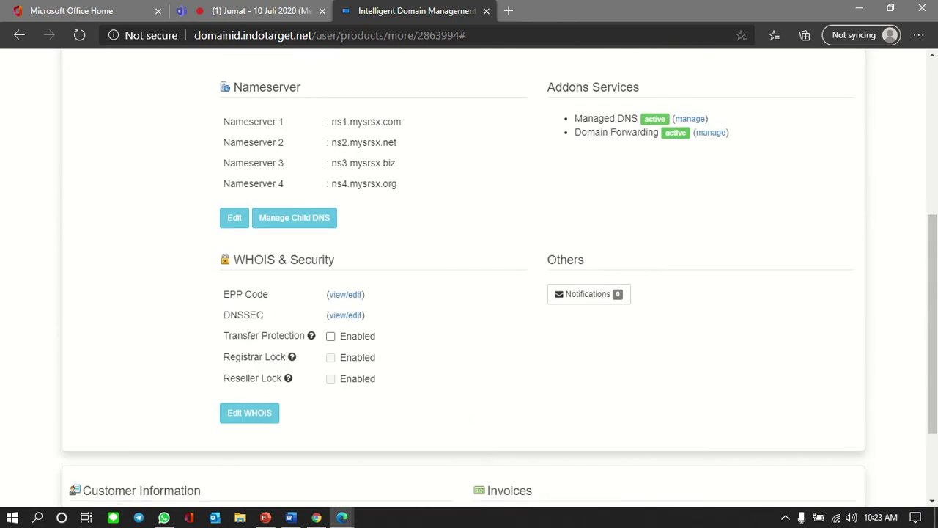
pyautogui.scroll(-1, 469, 279)
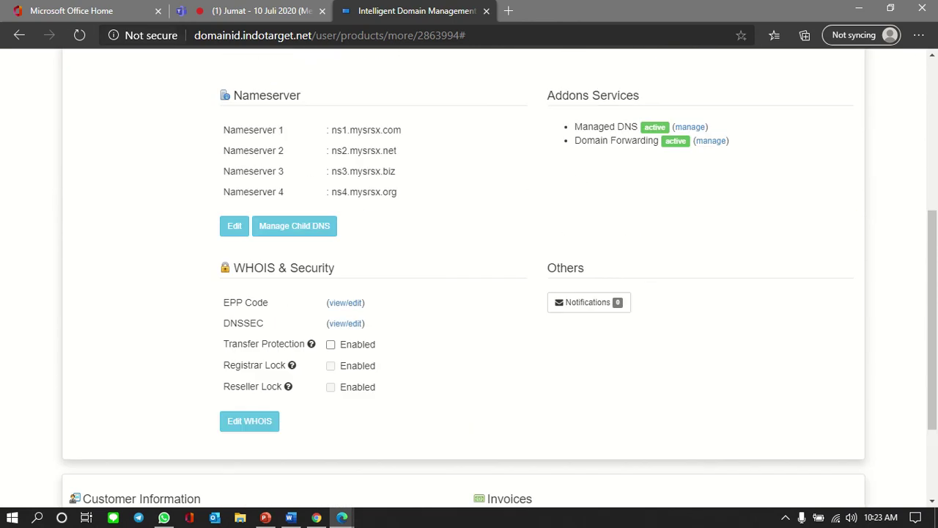
# Step: Reload the physicskuy.my.id page six times, then return to Microsoft 365
pyautogui.click(79, 35)
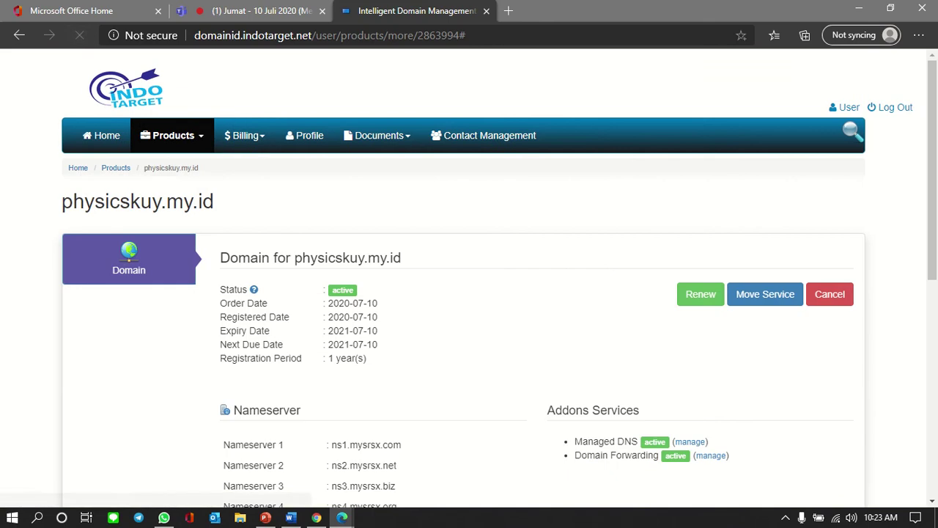
pyautogui.scroll(-1, 469, 279)
pyautogui.scroll(1, 469, 278)
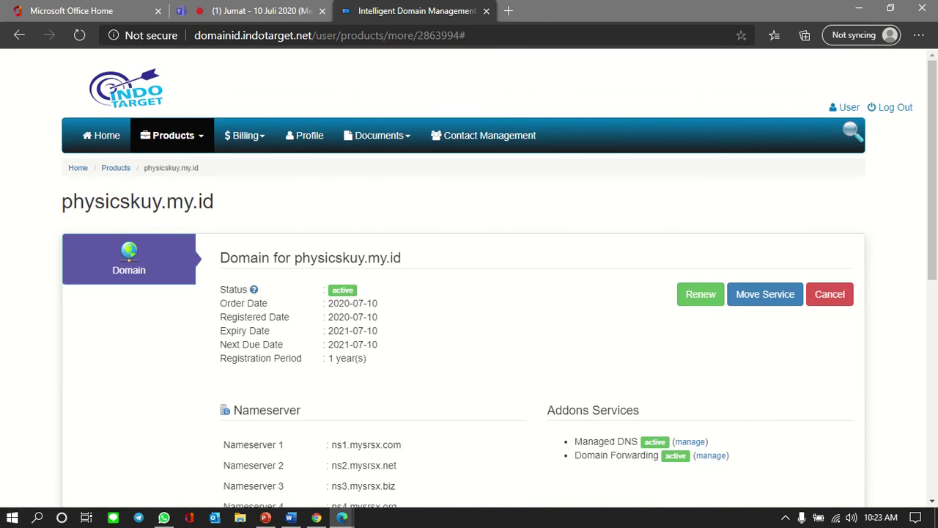
pyautogui.click(79, 35)
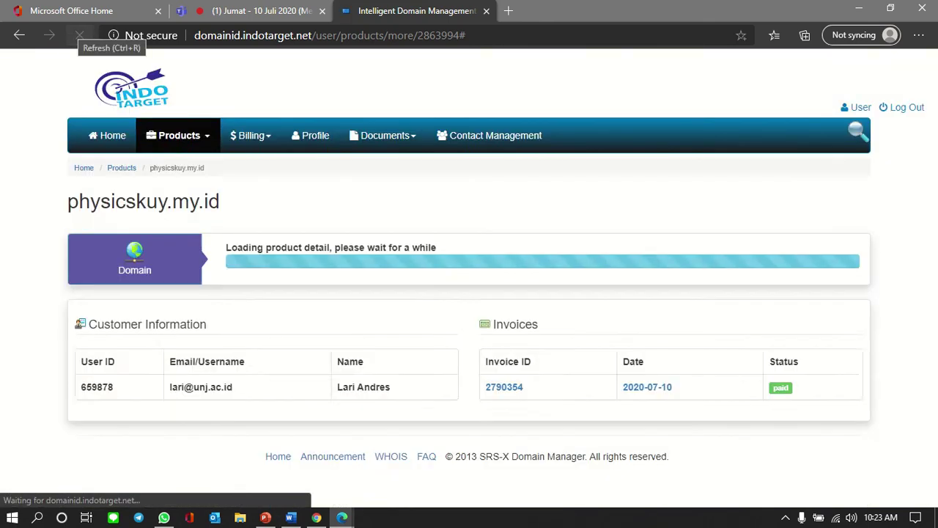
pyautogui.click(79, 36)
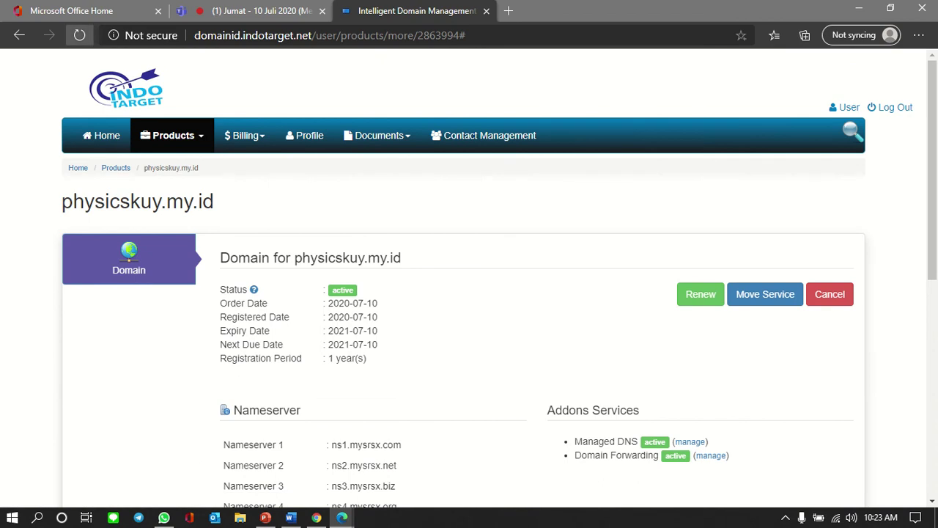
pyautogui.click(80, 35)
pyautogui.click(79, 35)
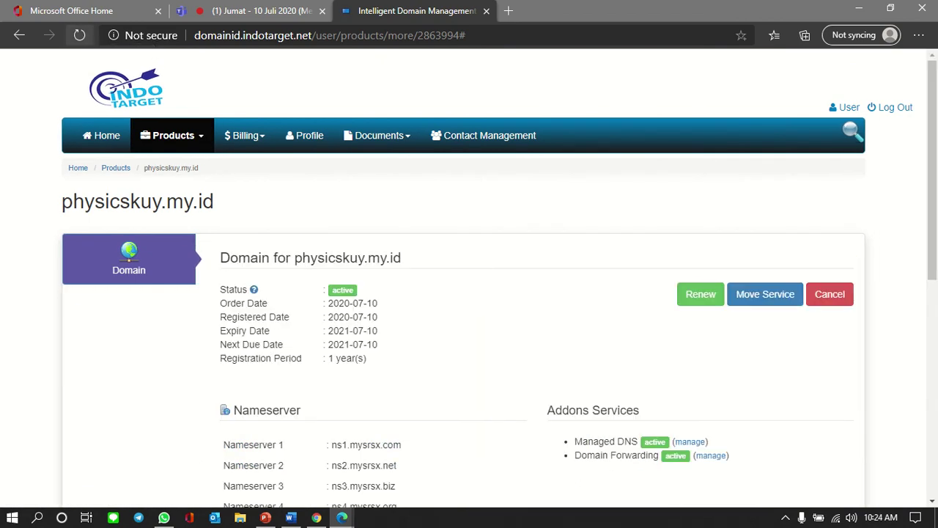
pyautogui.click(79, 36)
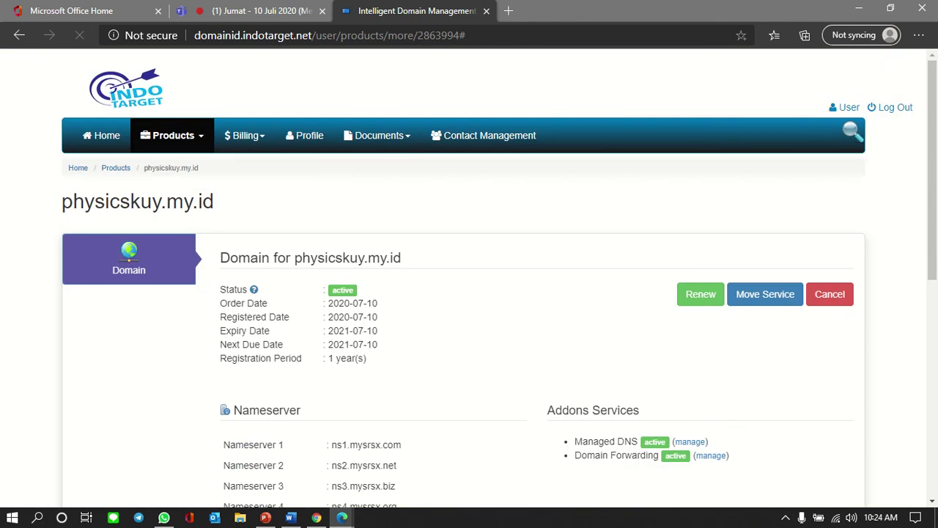
pyautogui.hotkey('alt', 'Tab')
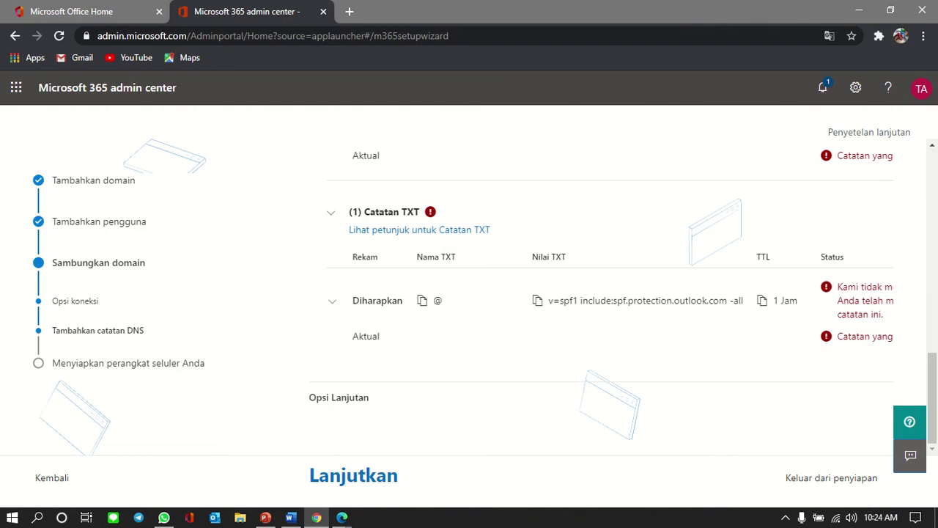
# Step: Recheck the DNS records, still failing, then bring the IndoTarget domain page forward
pyautogui.click(353, 475)
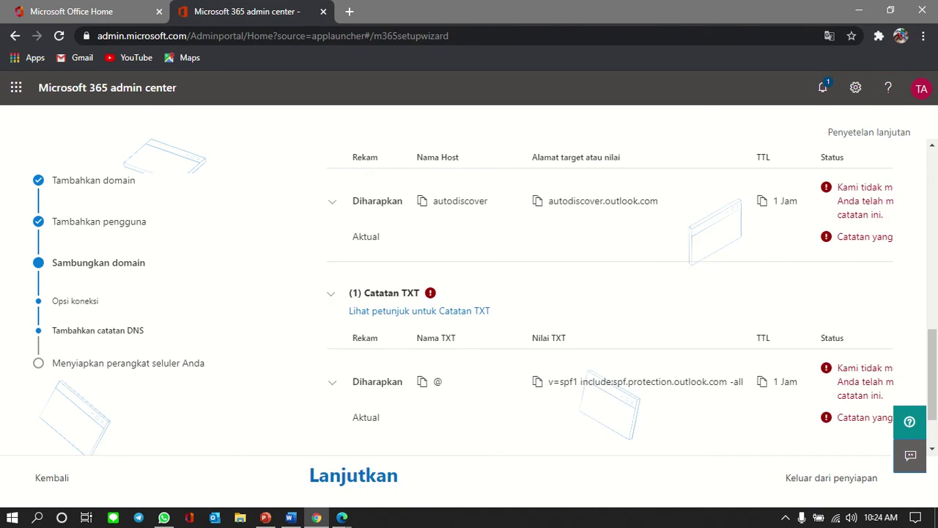
pyautogui.scroll(-1, 609, 293)
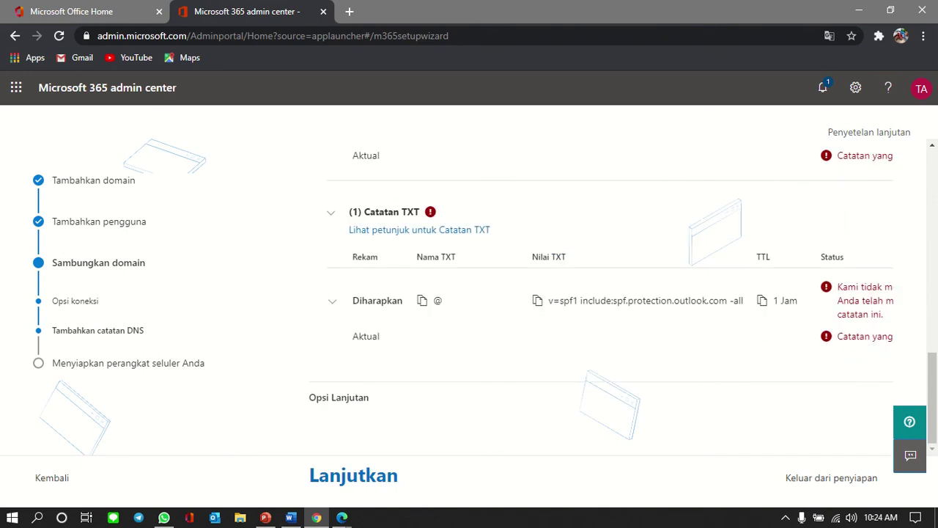
pyautogui.scroll(4, 609, 293)
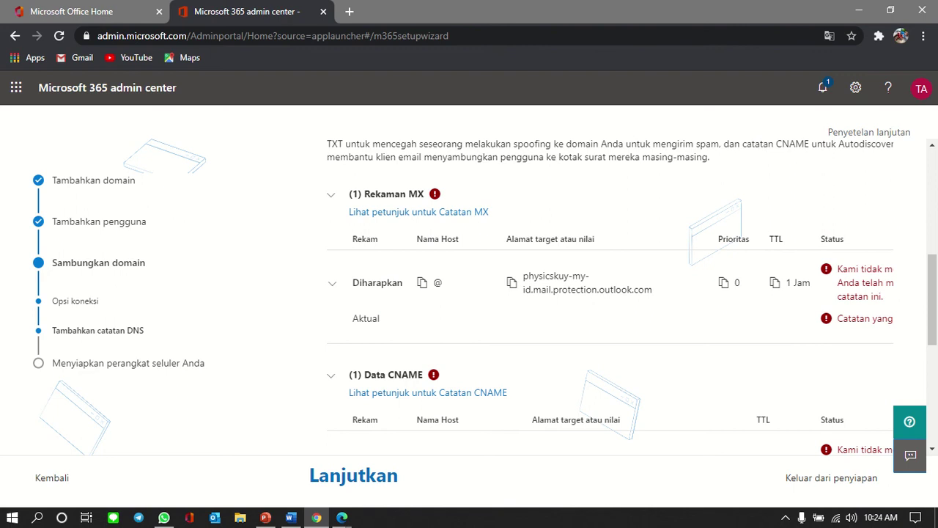
pyautogui.click(342, 517)
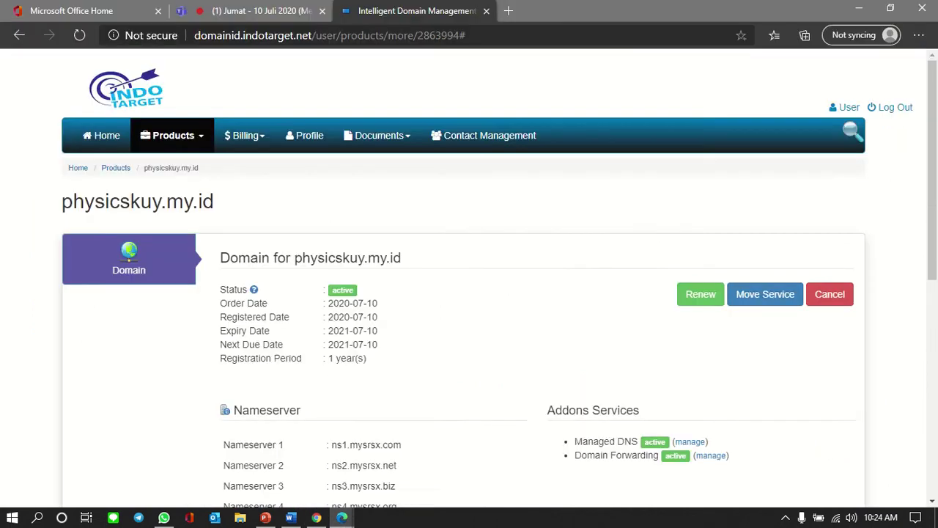
# Step: Check the physicskuy.my.id nameservers on the IndoTarget page and return to Microsoft 365
pyautogui.scroll(-4, 469, 279)
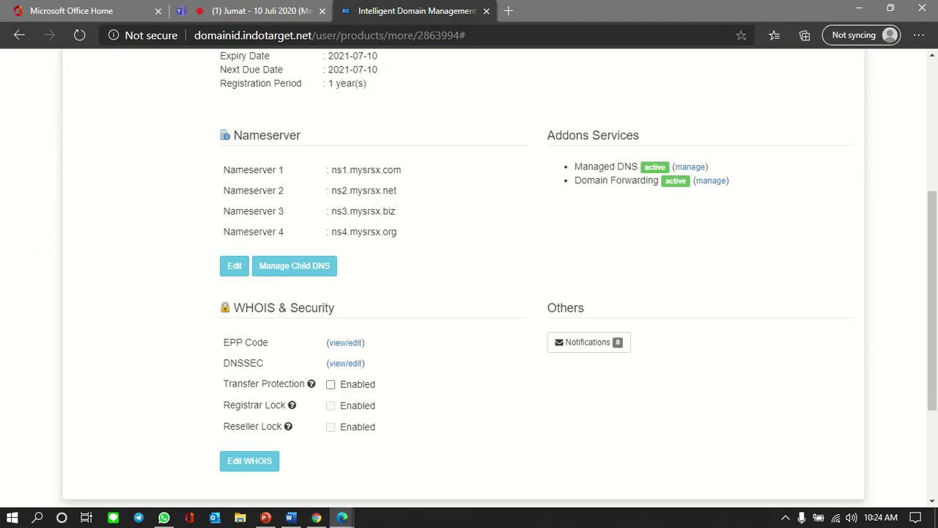
pyautogui.scroll(4, 469, 278)
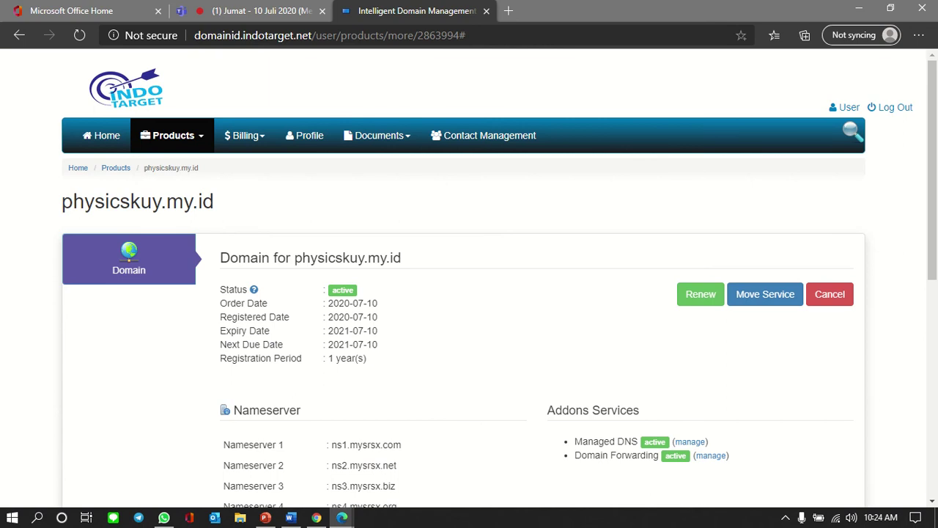
pyautogui.scroll(-2, 469, 278)
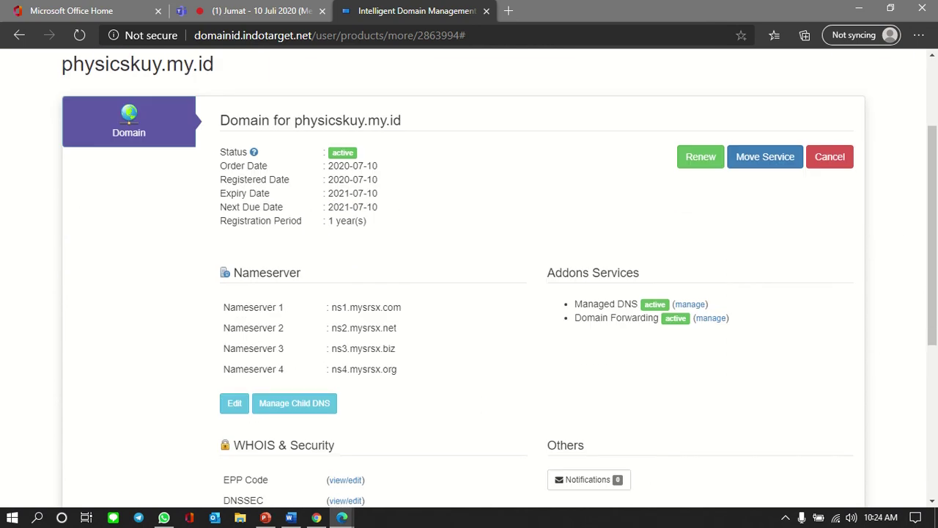
pyautogui.hotkey('alt', 'Tab')
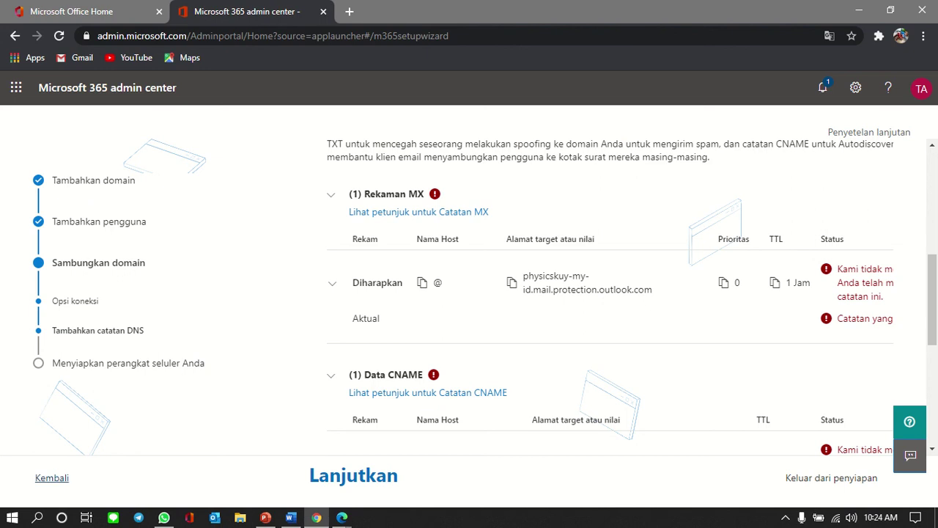
# Step: Step back through setup to the domain question and confirm physicskuy.my.id
pyautogui.click(51, 477)
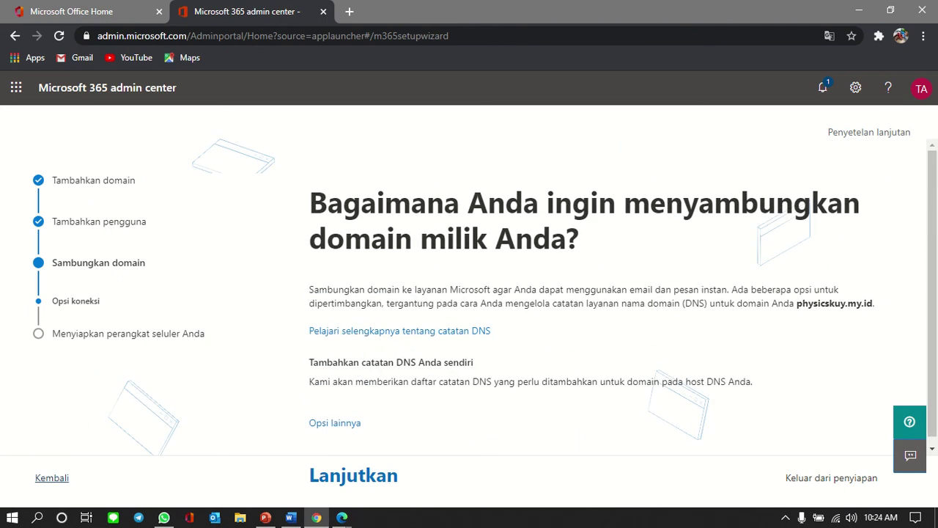
pyautogui.click(51, 477)
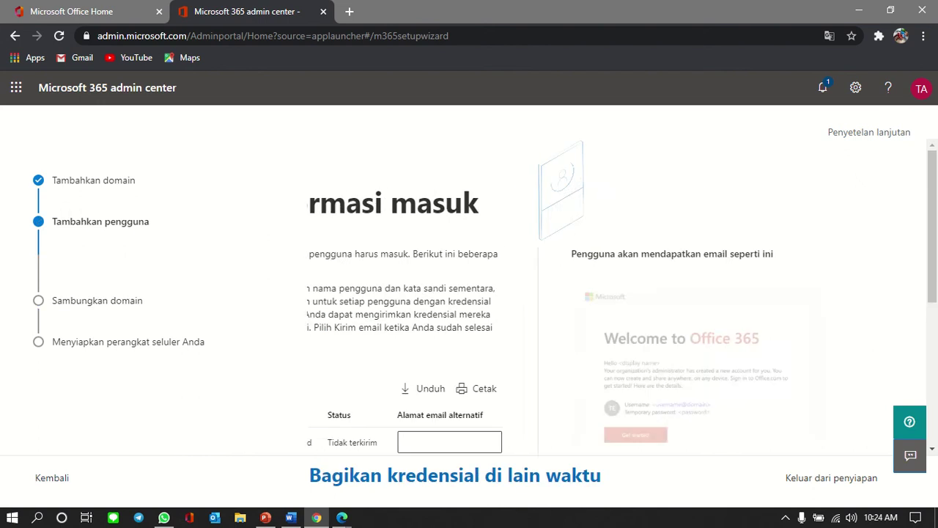
pyautogui.scroll(-3, 447, 298)
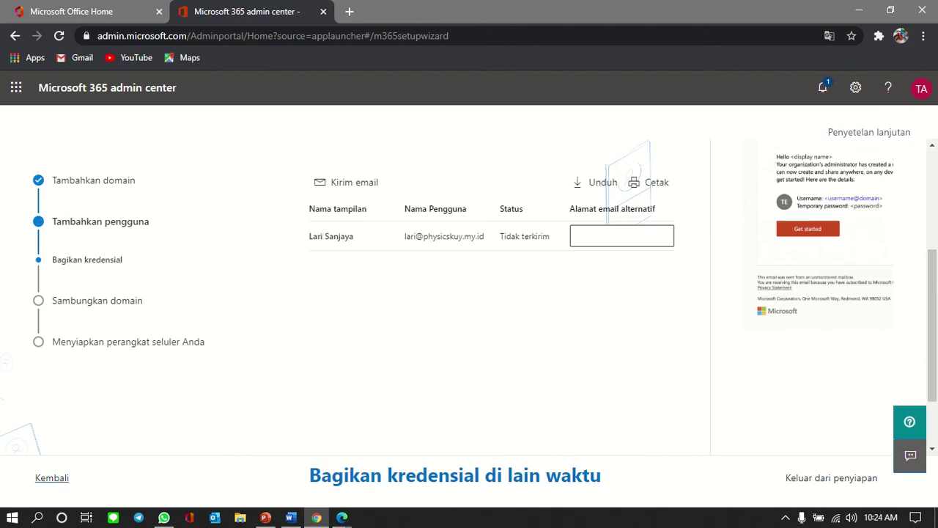
pyautogui.click(51, 477)
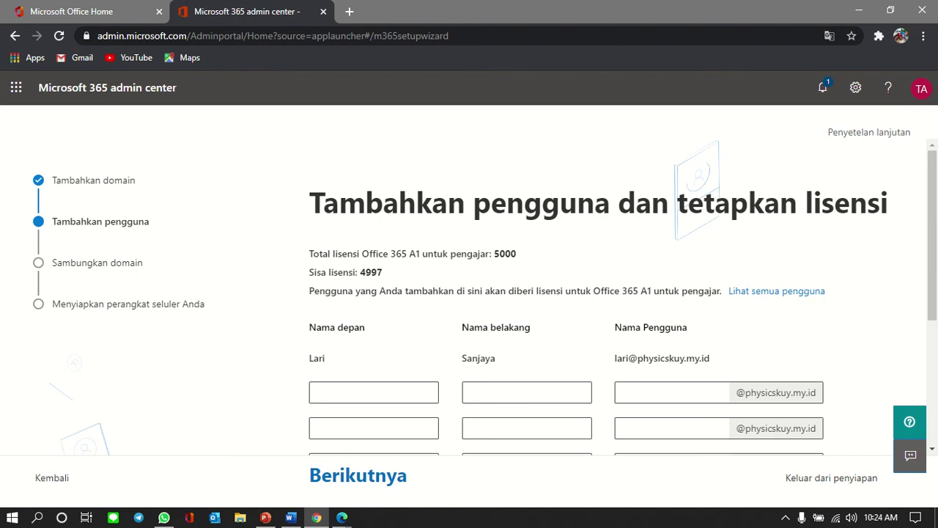
pyautogui.click(51, 477)
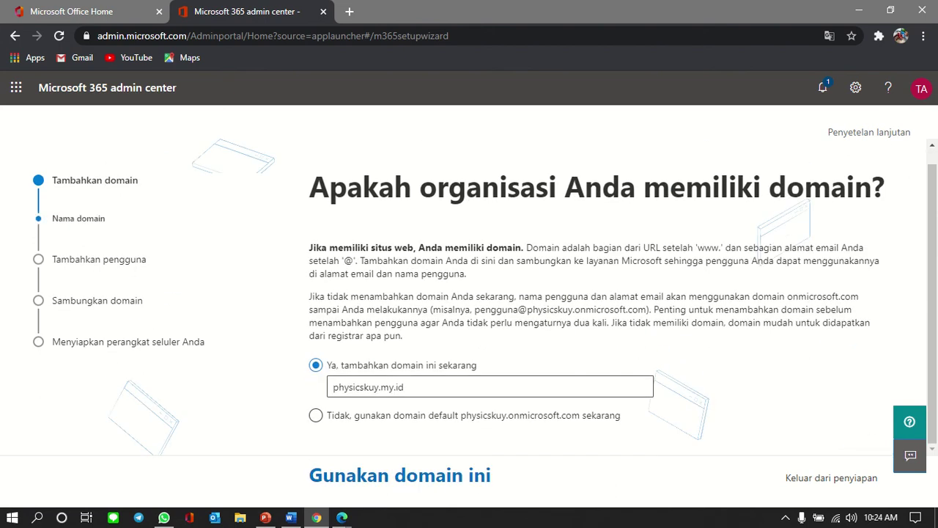
pyautogui.press('Return')
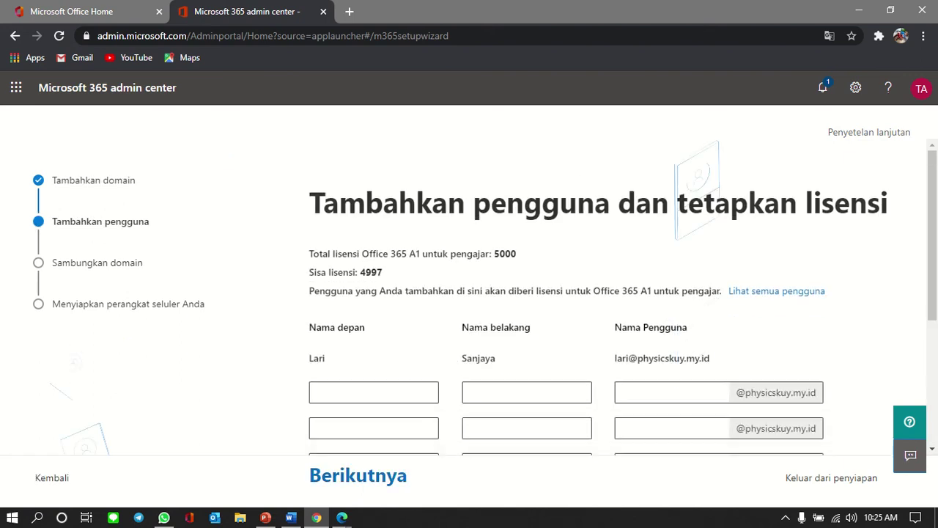
# Step: Move past adding users and choose to share user credentials later
pyautogui.scroll(-5, 550, 293)
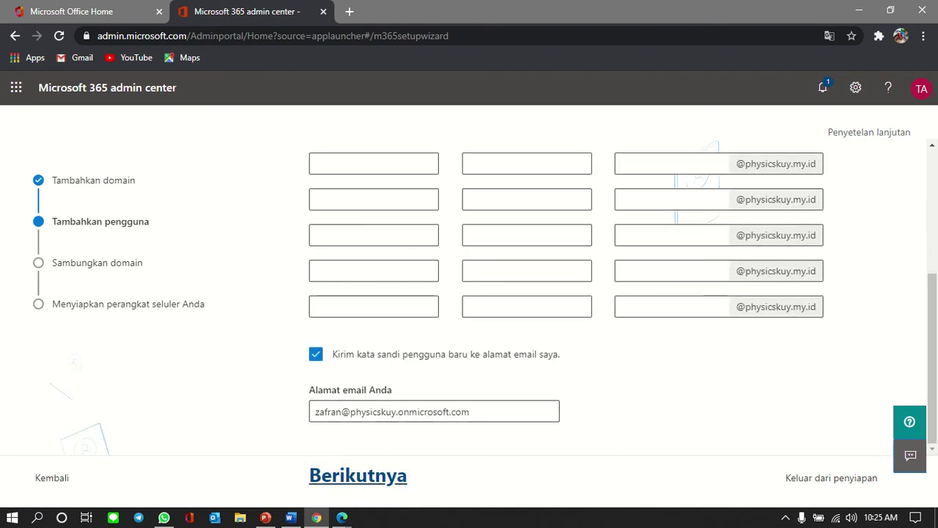
pyautogui.click(358, 475)
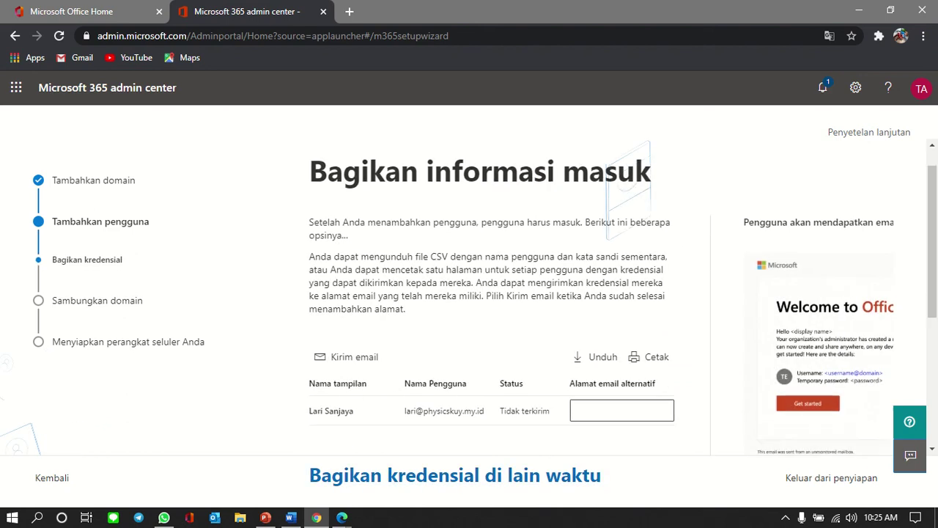
pyautogui.scroll(-3, 469, 293)
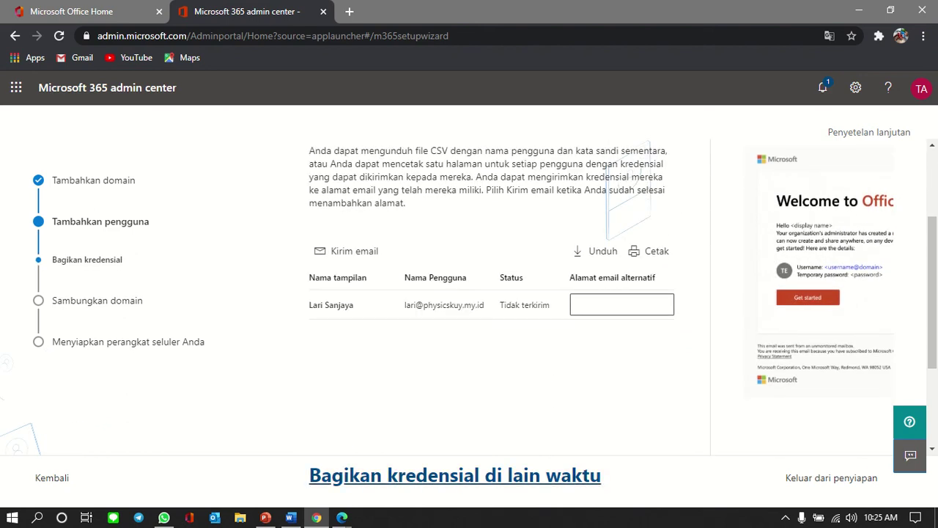
pyautogui.click(454, 475)
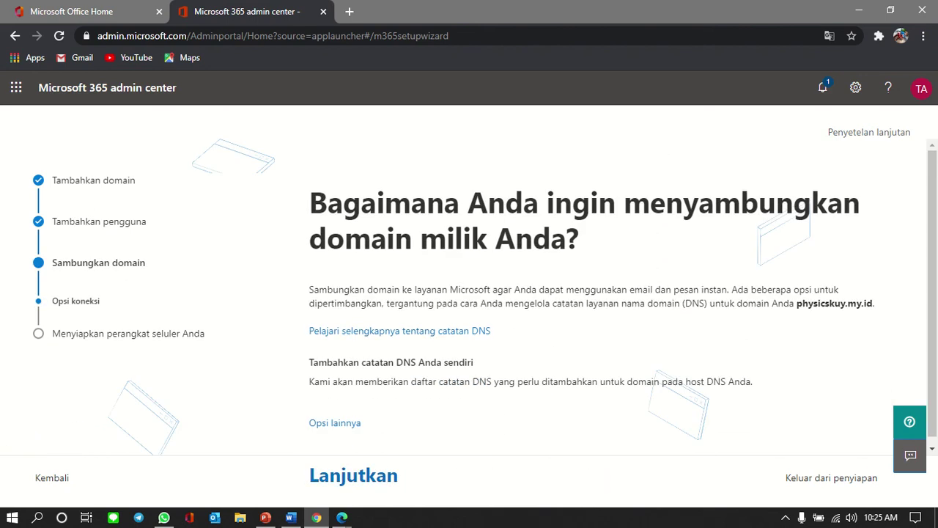
pyautogui.click(440, 330)
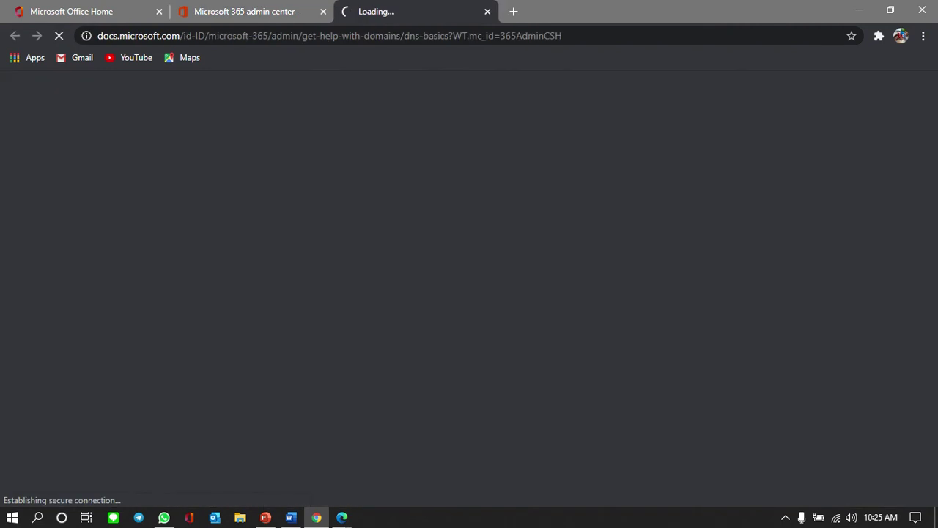
pyautogui.hotkey('ctrl', 'w')
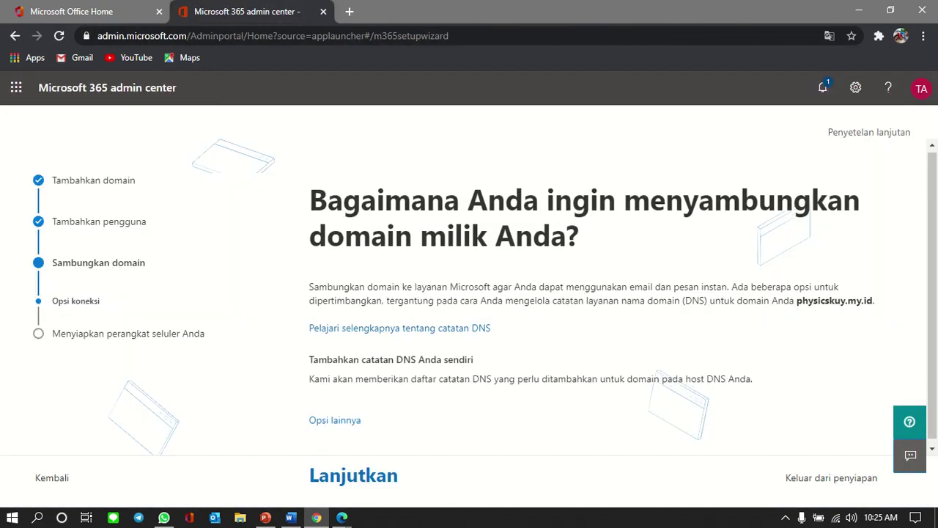
# Step: Choose to add the DNS records yourself, then bring the IndoTarget domain page forward
pyautogui.click(334, 415)
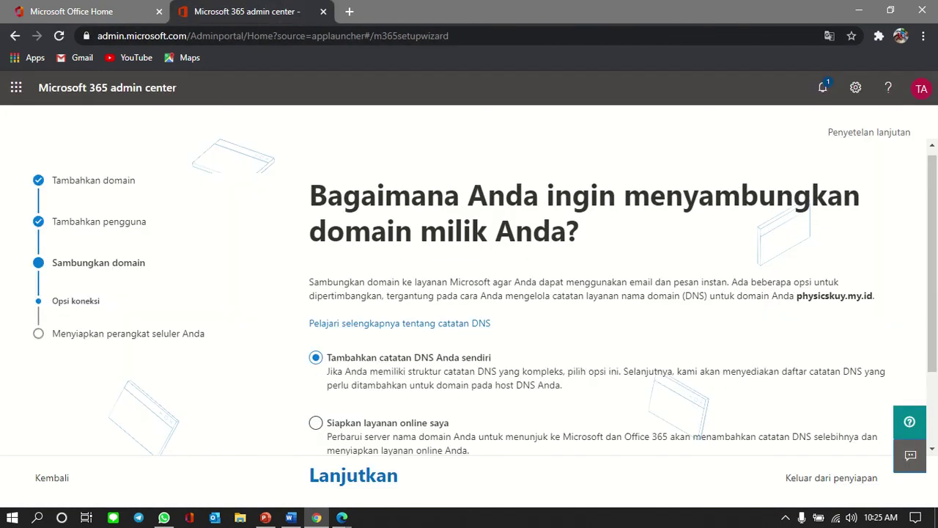
pyautogui.scroll(-2, 622, 299)
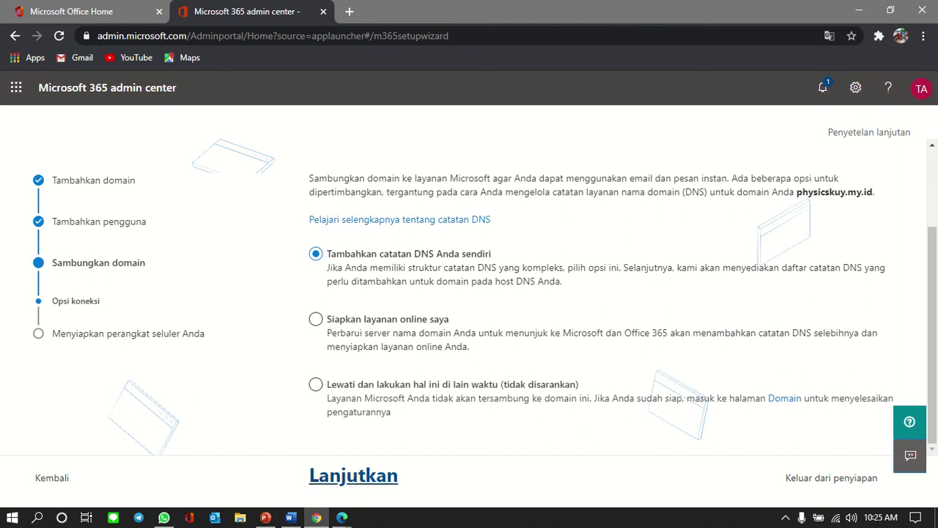
pyautogui.click(353, 475)
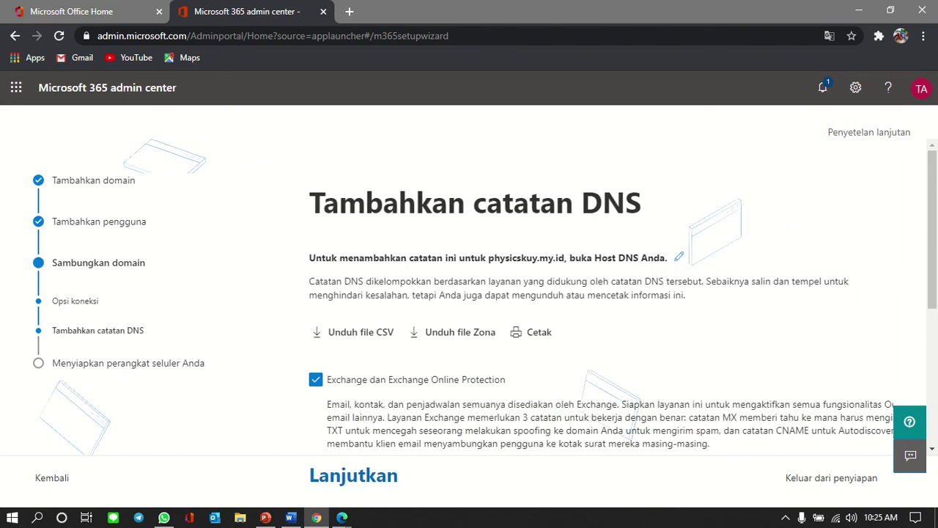
pyautogui.scroll(-4, 513, 332)
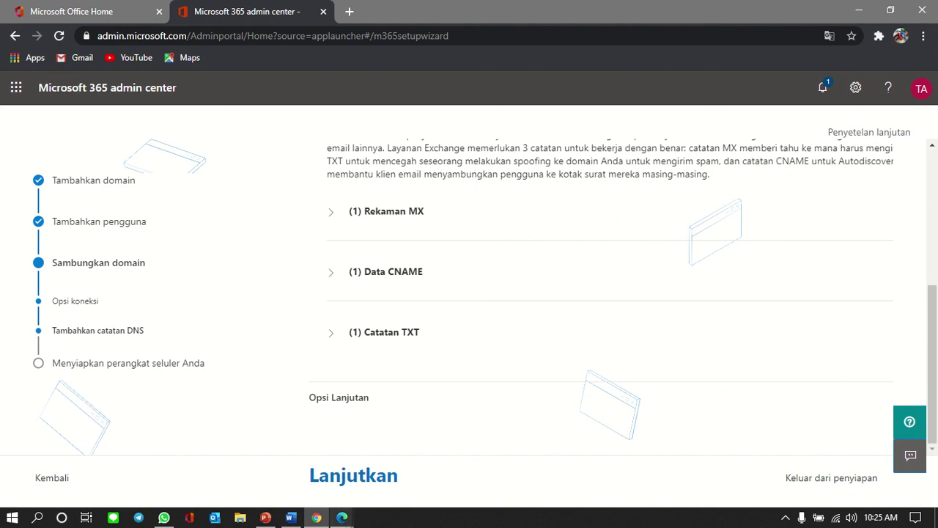
pyautogui.click(342, 517)
pyautogui.click(263, 462)
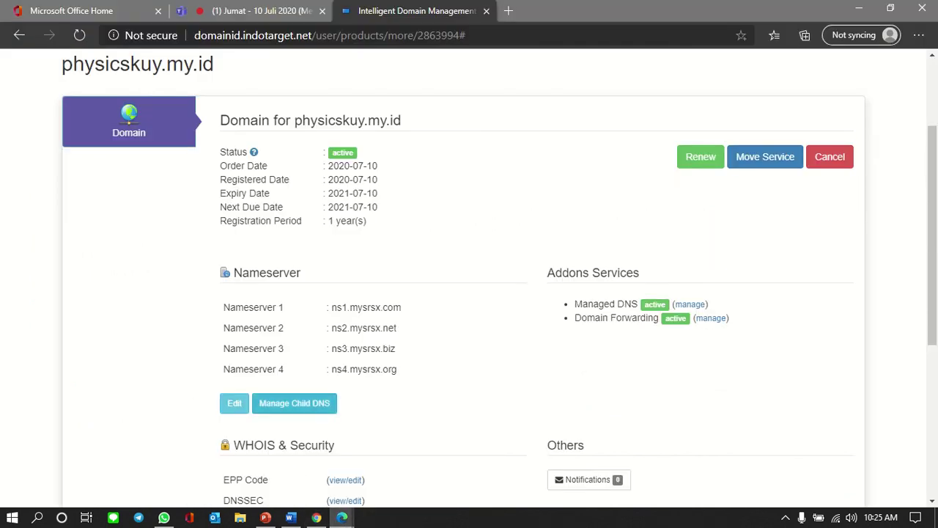
# Step: Reload the IndoTarget domain page, then continue past the DNS and mobile device steps to complete setup
pyautogui.click(79, 36)
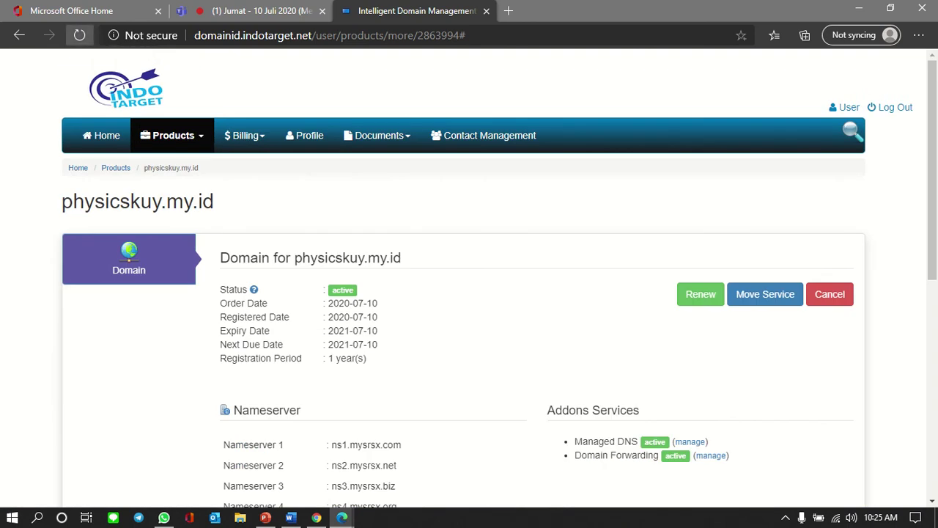
pyautogui.click(80, 35)
pyautogui.hotkey('alt', 'Tab')
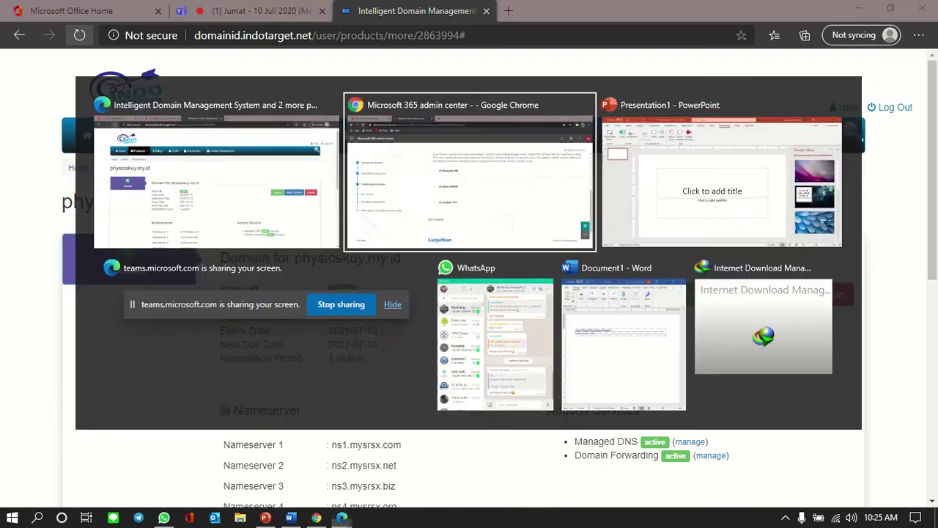
pyautogui.click(361, 474)
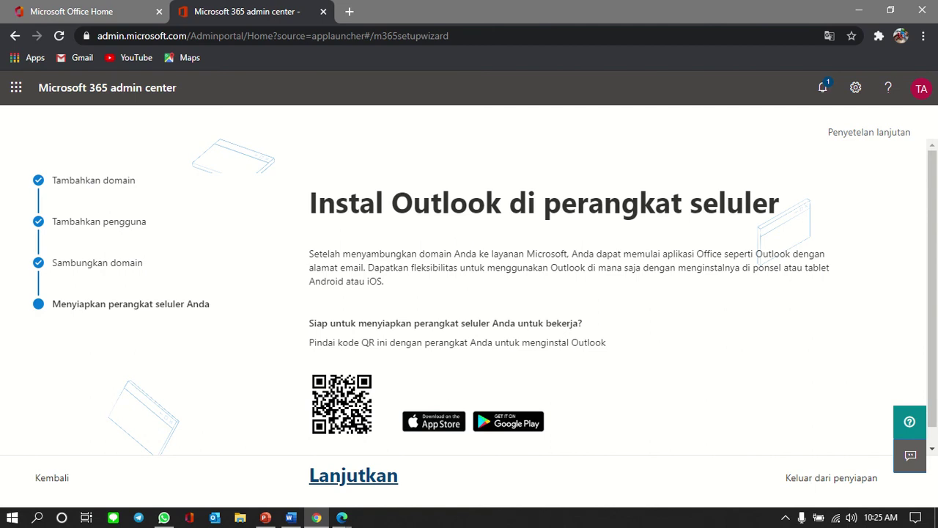
pyautogui.click(353, 475)
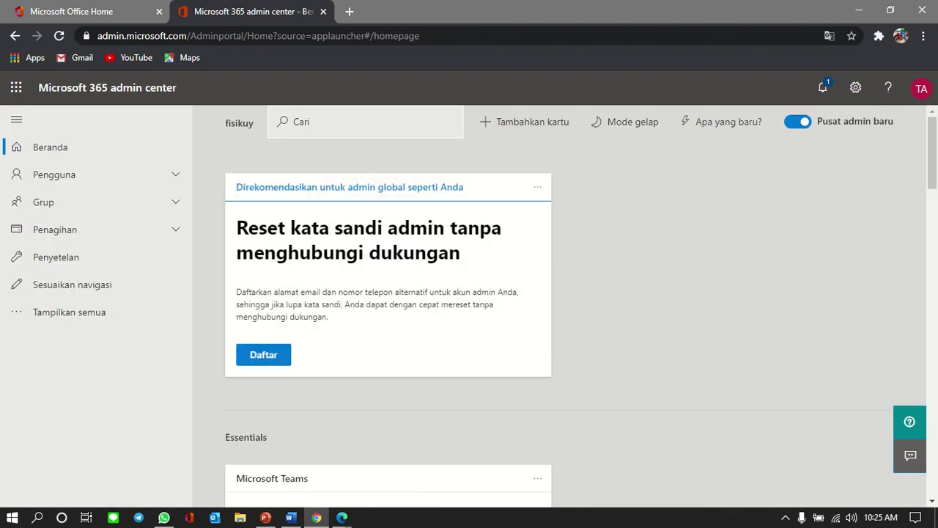
# Step: Open Outlook from Office Home, open the new user's account email, and dismiss the welcome tour
pyautogui.hotkey('ctrl', 'shift', 'Tab')
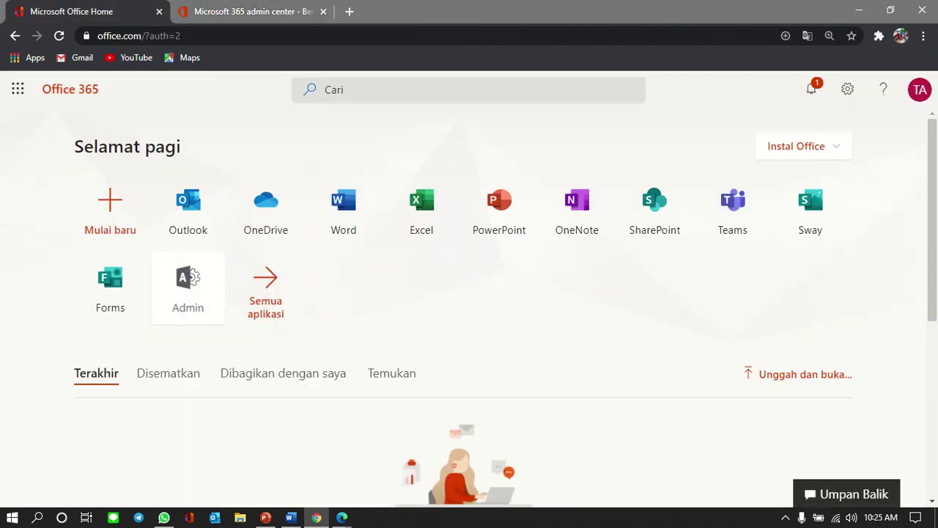
pyautogui.click(187, 208)
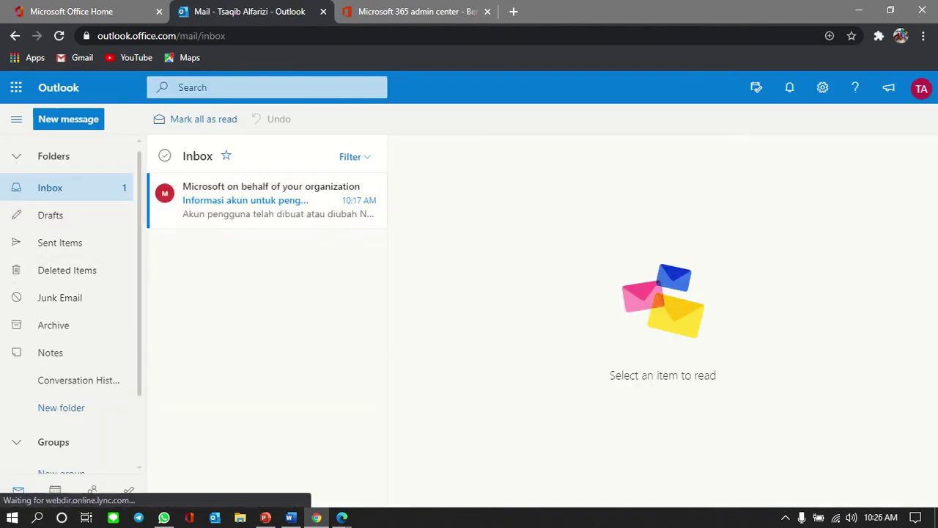
pyautogui.click(271, 200)
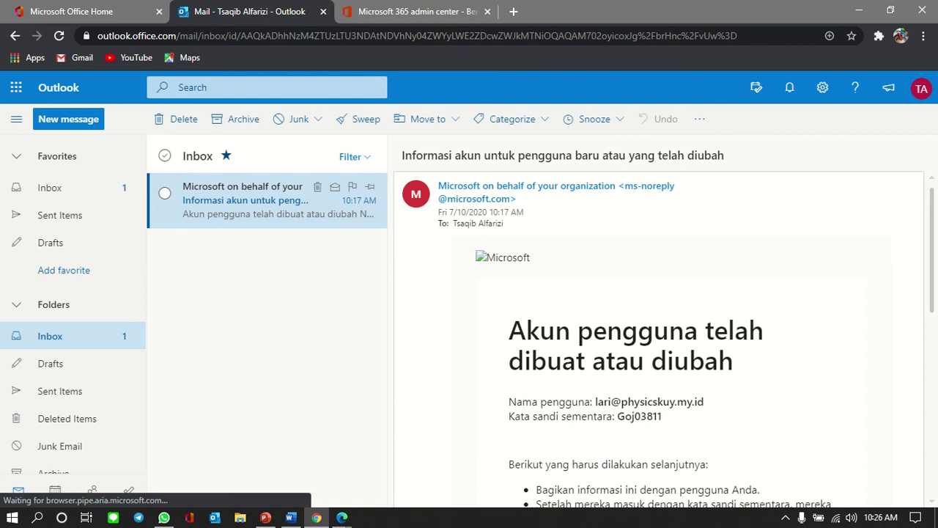
pyautogui.scroll(-2, 660, 330)
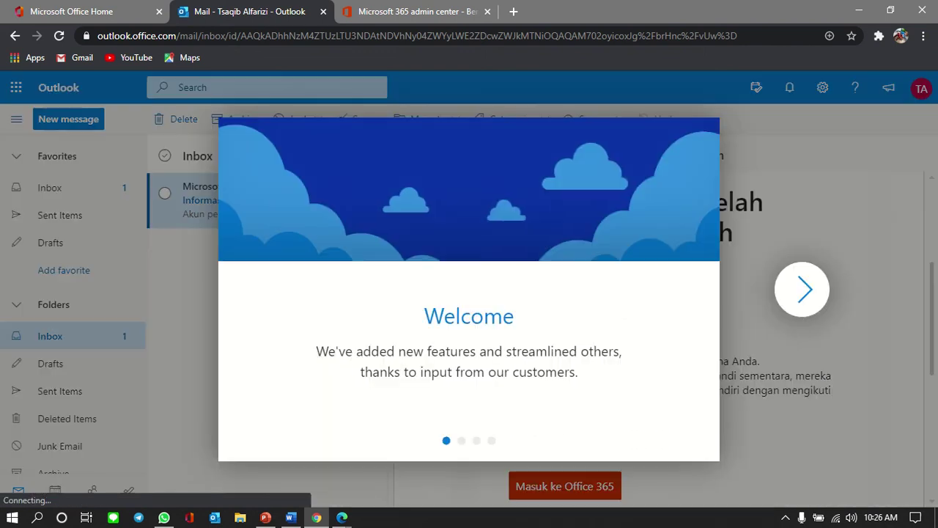
pyautogui.click(706, 130)
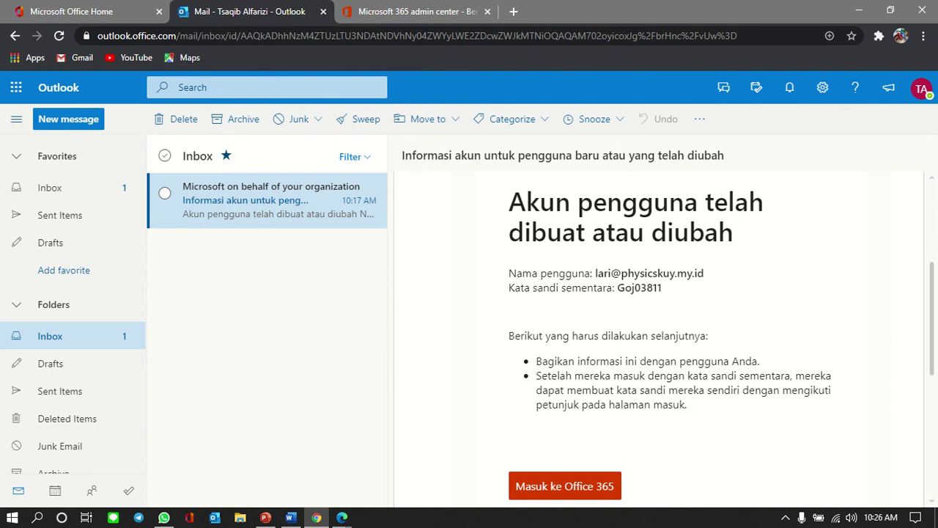
# Step: Select the temporary password in the email, then launch Firefox from the Start menu
pyautogui.moveTo(617, 287); pyautogui.dragTo(665, 295)
pyautogui.click(681, 304)
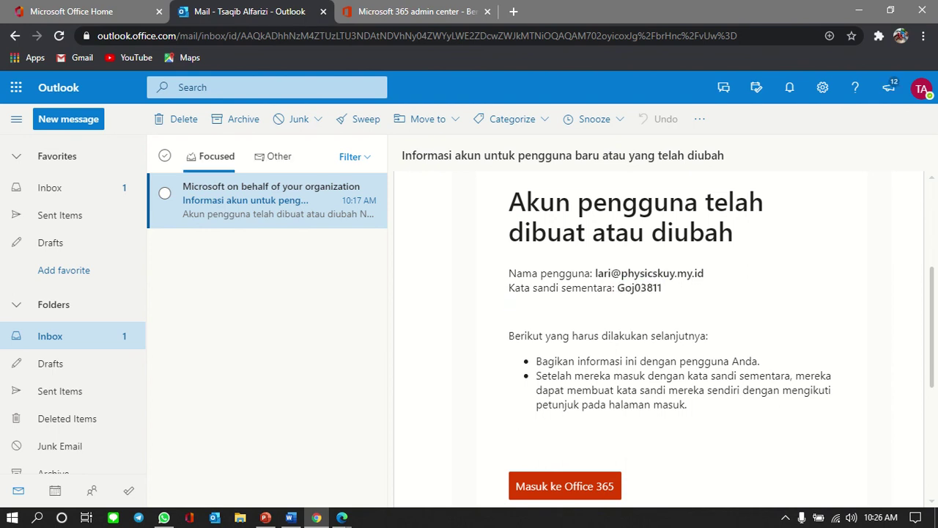
pyautogui.click(12, 517)
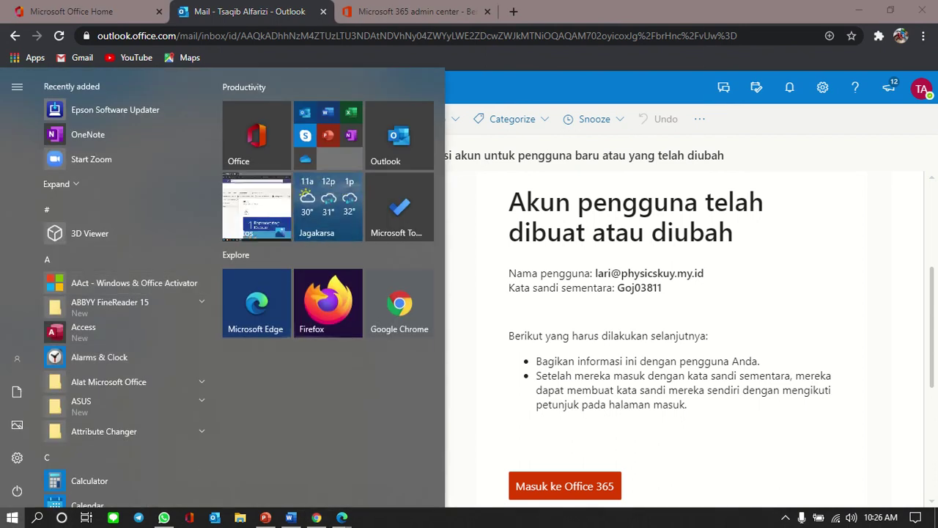
pyautogui.click(327, 304)
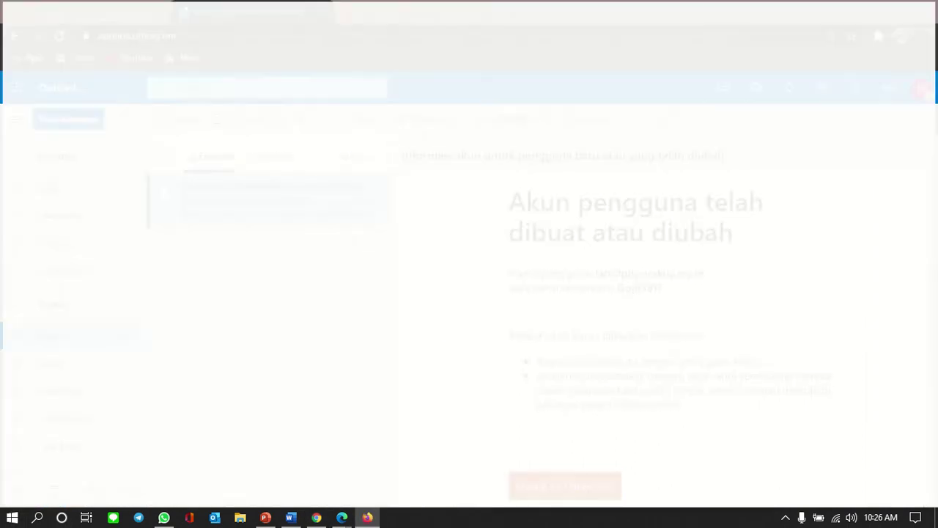
# Step: Load portal.office.com in Firefox and choose to sign in with another account
pyautogui.write('portal.office.com/')
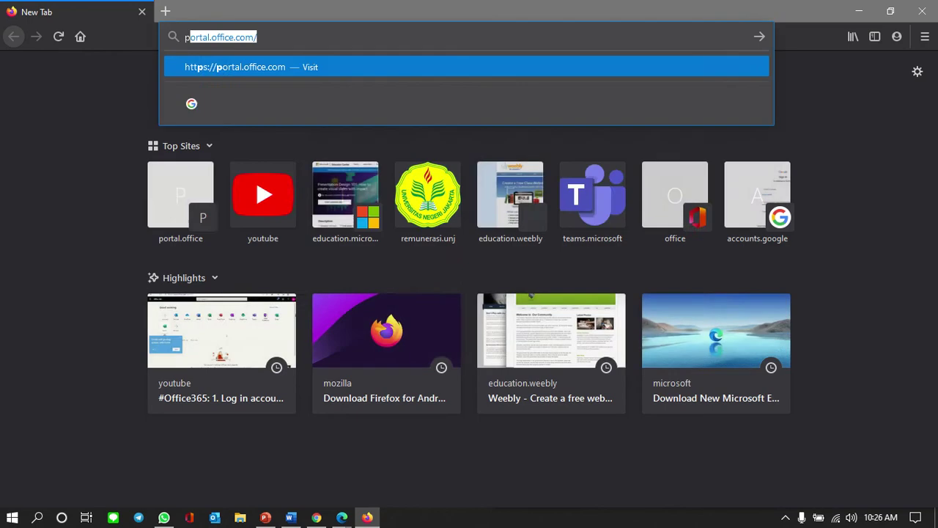
pyautogui.press('Return')
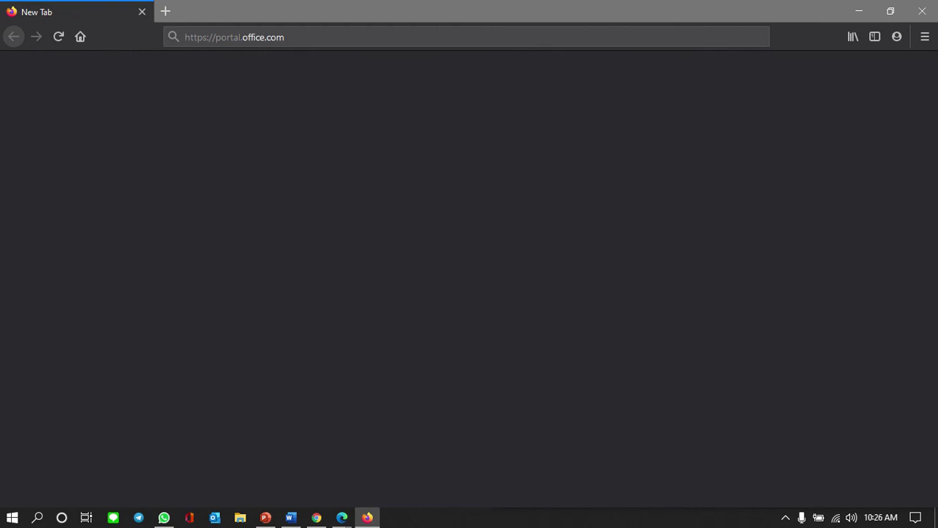
pyautogui.hotkey('ctrl', 'l')
pyautogui.press('Return')
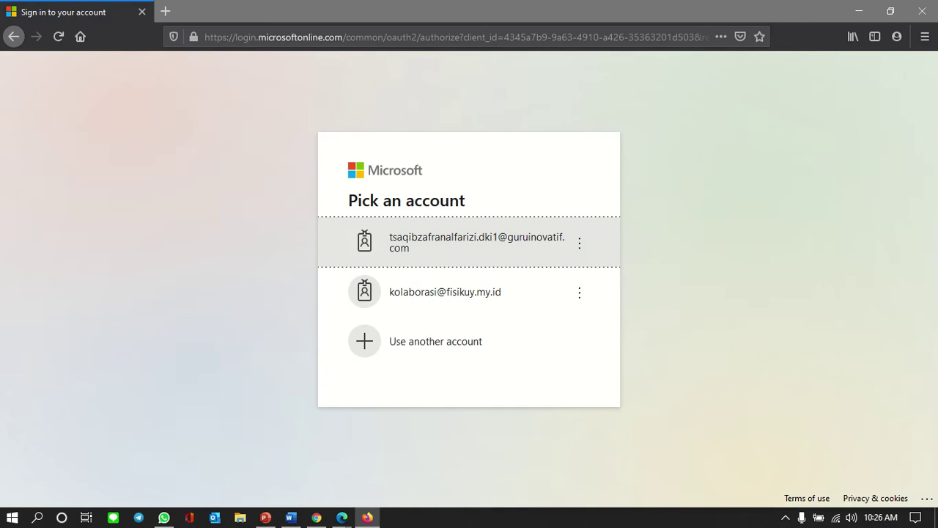
pyautogui.click(435, 341)
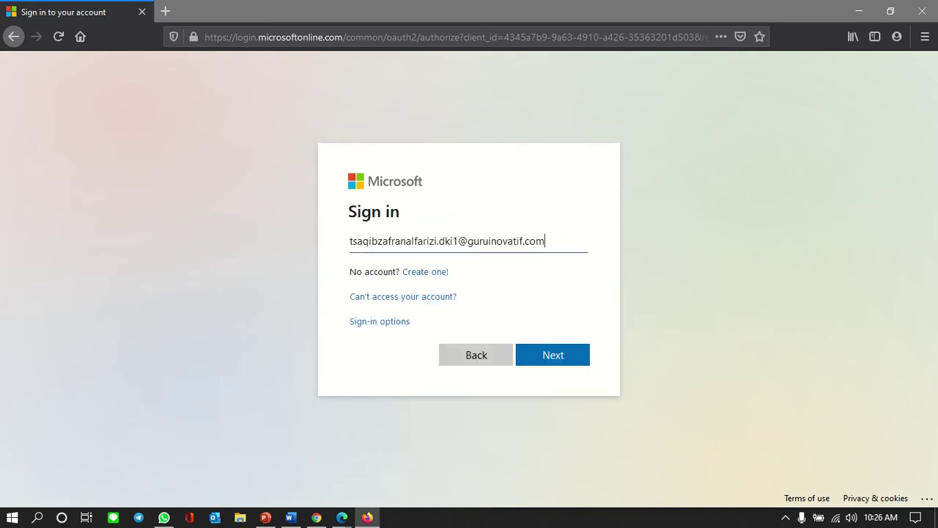
# Step: Replace the prefilled address with the new user's username copied from the account email
pyautogui.moveTo(547, 241); pyautogui.dragTo(349, 241)
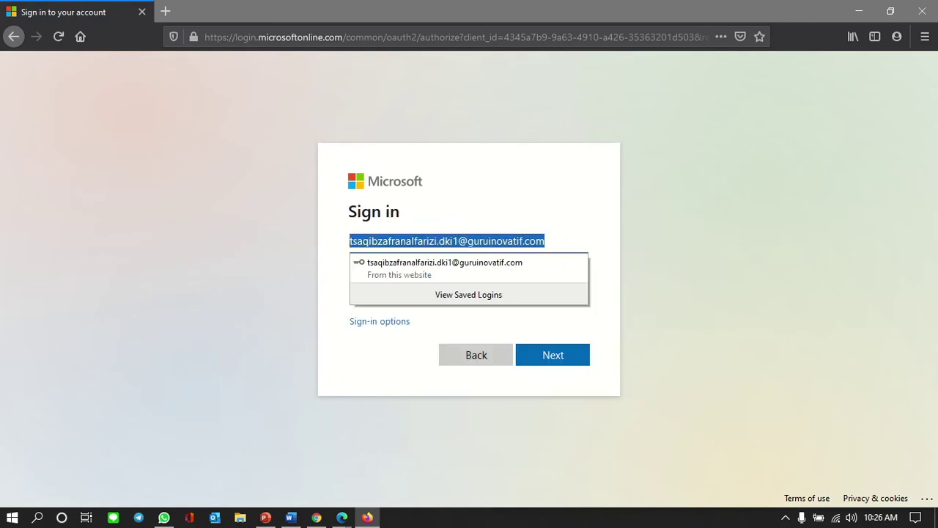
pyautogui.hotkey('alt', 'Tab')
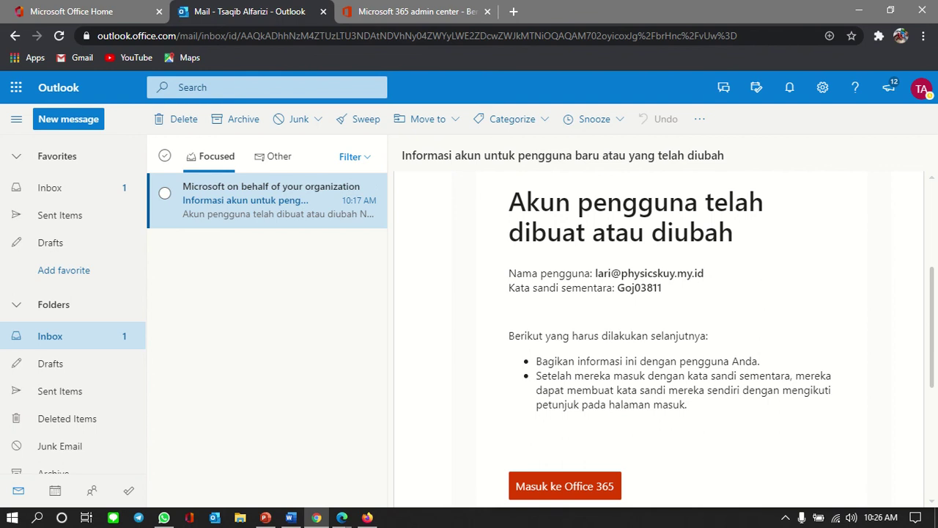
pyautogui.moveTo(595, 272); pyautogui.dragTo(705, 273)
pyautogui.hotkey('ctrl', 'c')
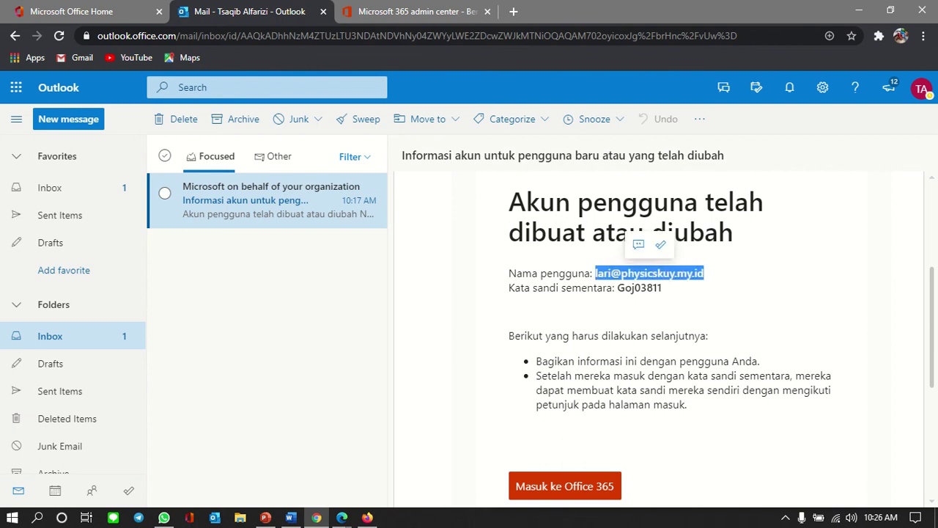
pyautogui.hotkey('alt', 'Tab')
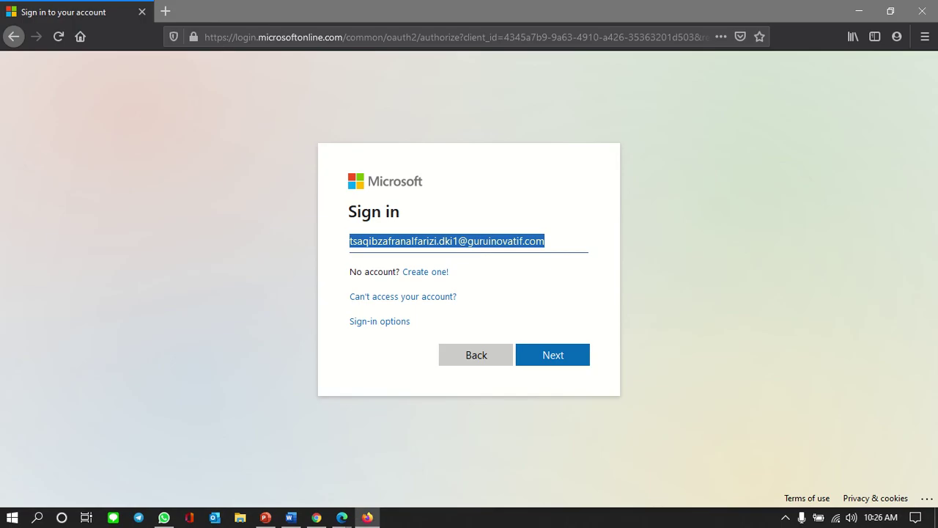
pyautogui.hotkey('ctrl', 'v')
pyautogui.press('Return')
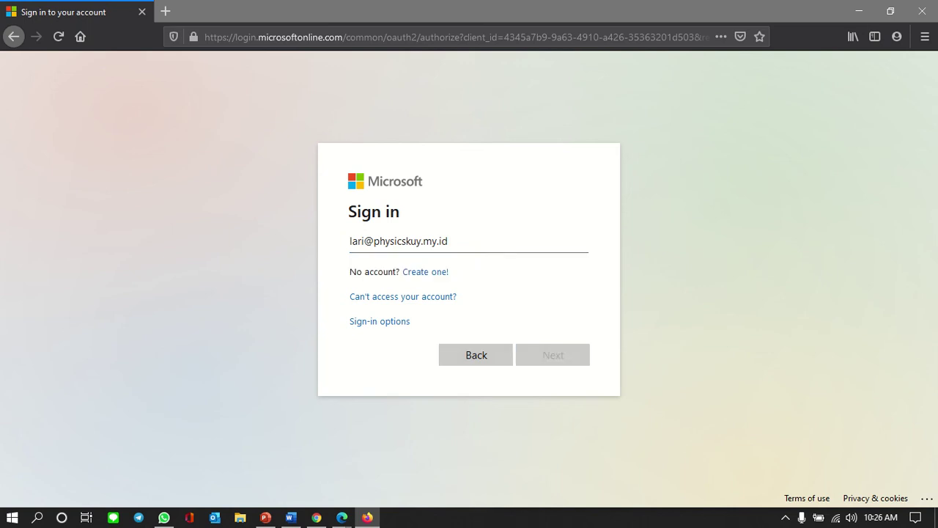
# Step: Paste the temporary password copied from the email and submit the sign-in
pyautogui.hotkey('alt', 'Tab')
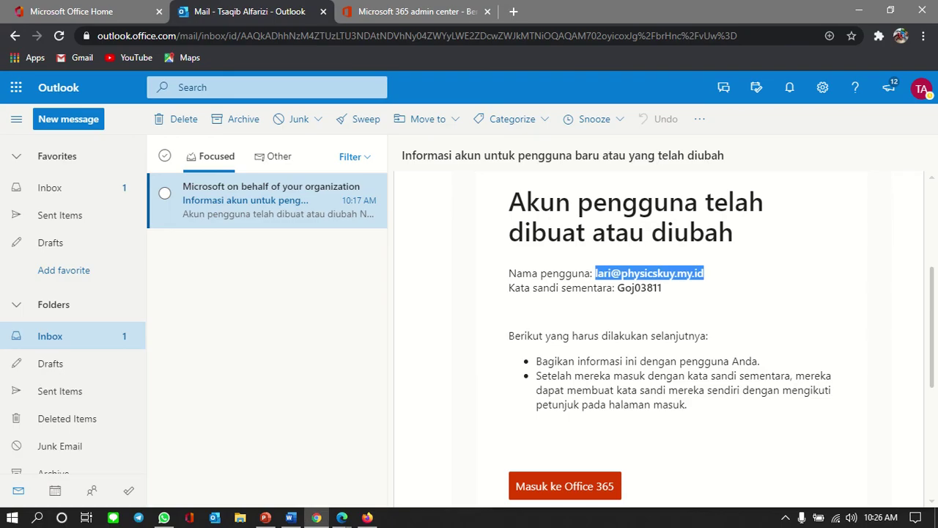
pyautogui.moveTo(617, 287); pyautogui.dragTo(662, 287)
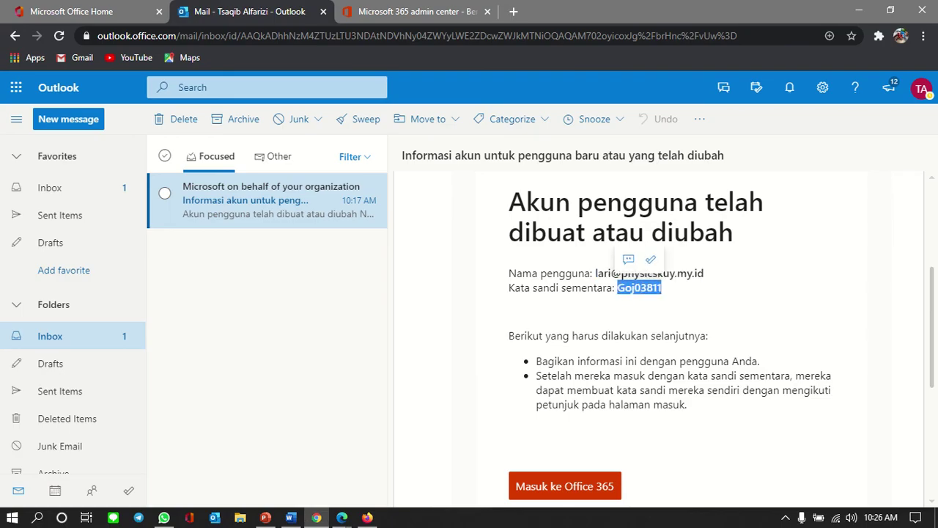
pyautogui.hotkey('alt', 'Tab')
pyautogui.hotkey('ctrl', 'v')
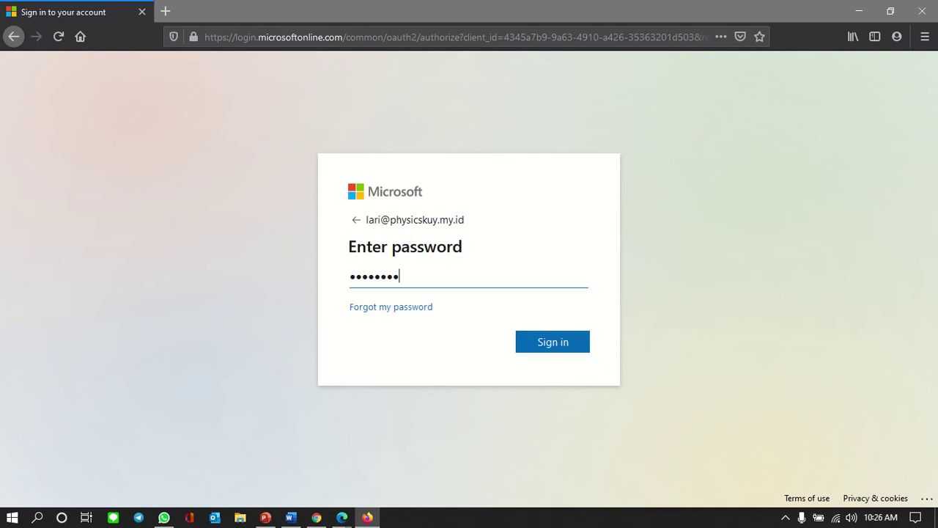
pyautogui.press('Return')
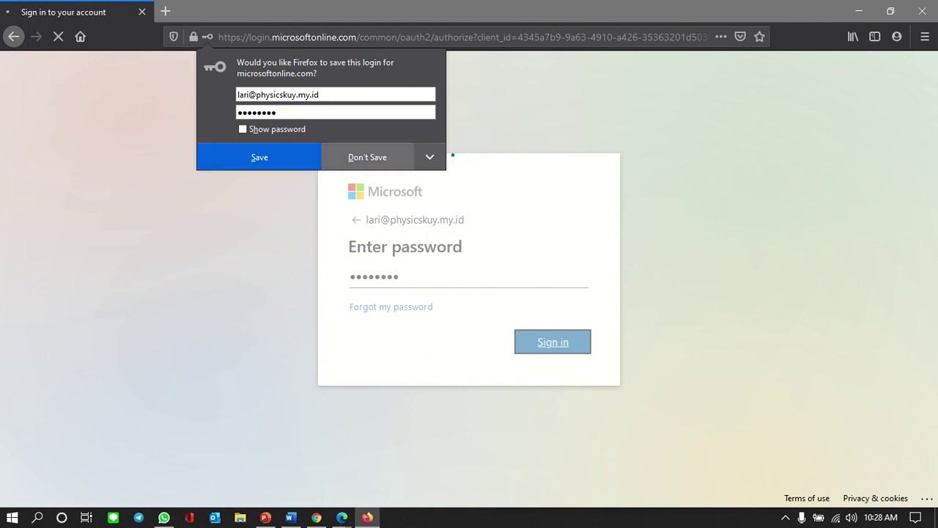
# Step: Decline saving the login, enter and confirm a new password, and submit the change
pyautogui.click(367, 156)
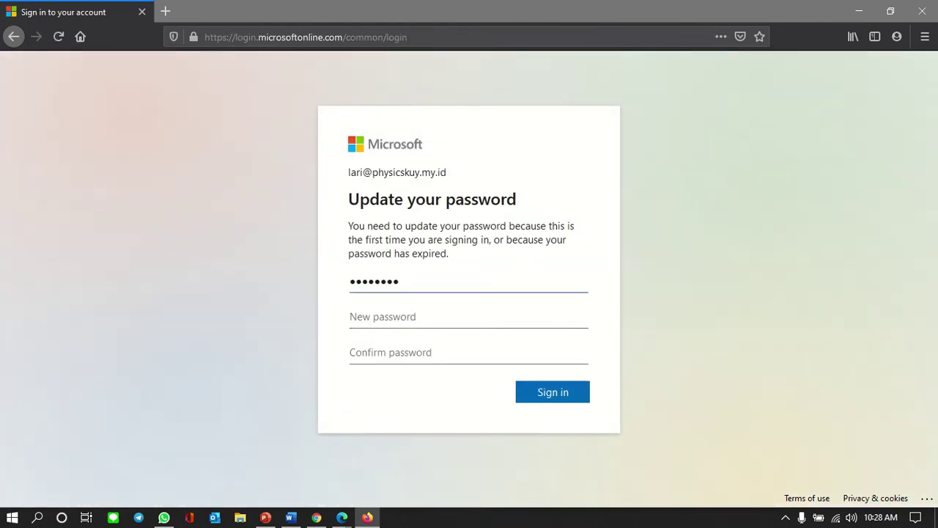
pyautogui.click(381, 317)
pyautogui.write('••••••••••')
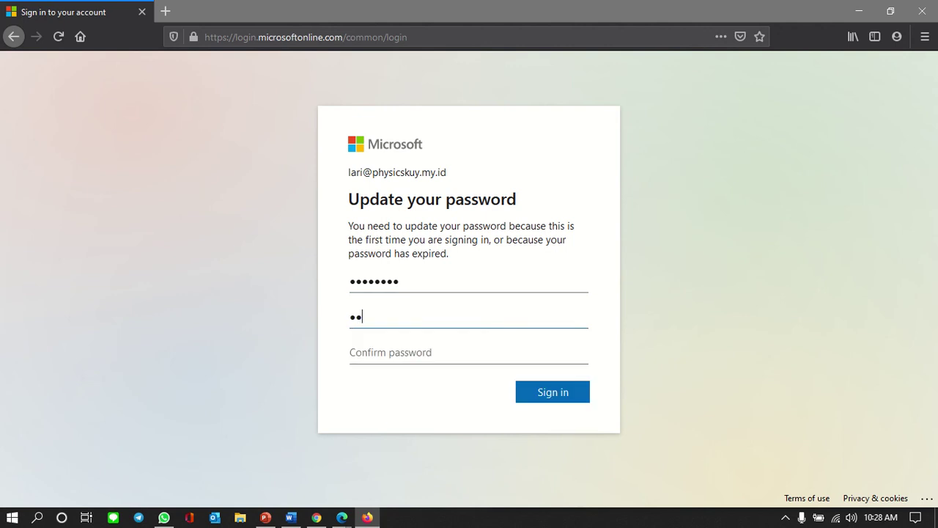
pyautogui.write('••')
pyautogui.press('BackSpace')
pyautogui.press('BackSpace')
pyautogui.press('BackSpace')
pyautogui.press('BackSpace')
pyautogui.press('BackSpace')
pyautogui.press('BackSpace')
pyautogui.press('BackSpace')
pyautogui.press('BackSpace')
pyautogui.press('BackSpace')
pyautogui.press('BackSpace')
pyautogui.press('BackSpace')
pyautogui.press('BackSpace')
pyautogui.write('••••••••')
pyautogui.press('Tab')
pyautogui.write('••••••')
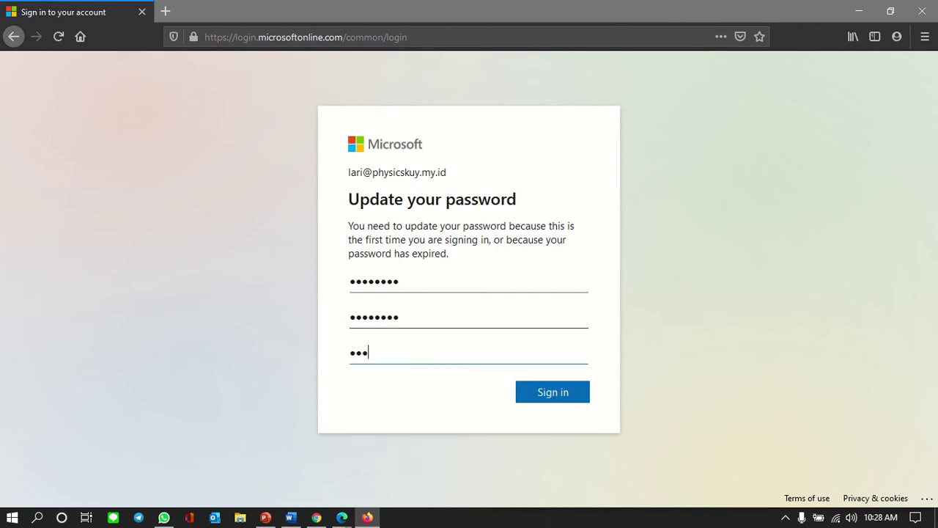
pyautogui.write('••')
pyautogui.press('Return')
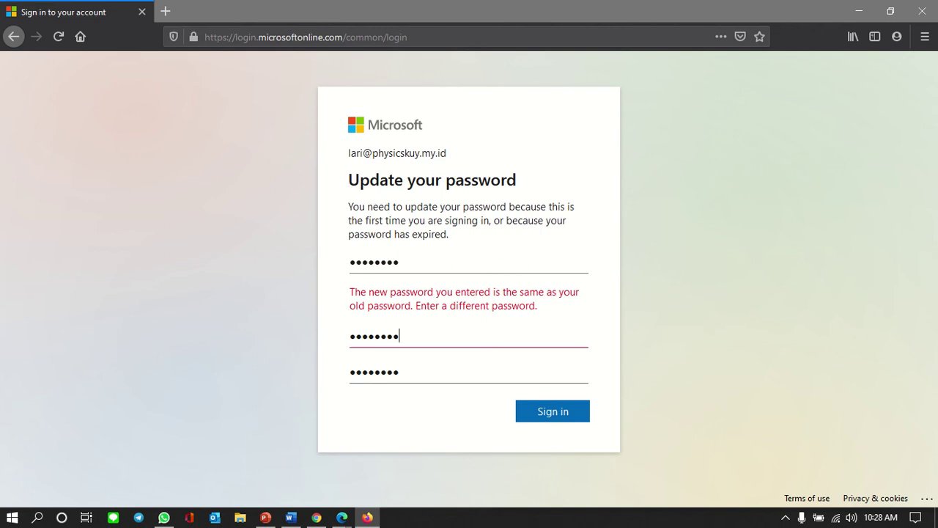
# Step: Re-enter the current password, retype the new and confirmation passwords, and submit to finish signing in
pyautogui.hotkey('shift', 'Left')
pyautogui.hotkey('shift', 'Left')
pyautogui.hotkey('shift', 'Left')
pyautogui.hotkey('shift', 'Left')
pyautogui.hotkey('shift', 'Left')
pyautogui.hotkey('shift', 'Left')
pyautogui.hotkey('shift', 'Left')
pyautogui.hotkey('shift', 'Left')
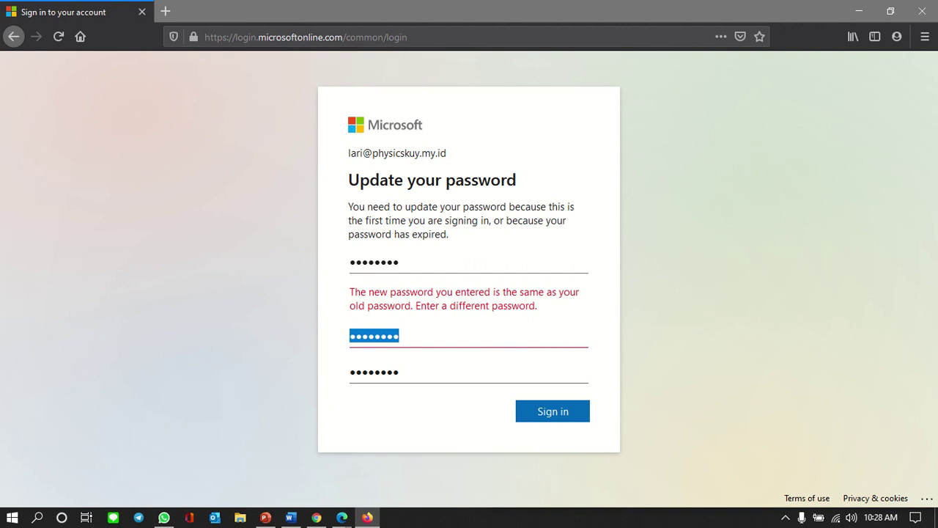
pyautogui.hotkey('shift', 'Tab')
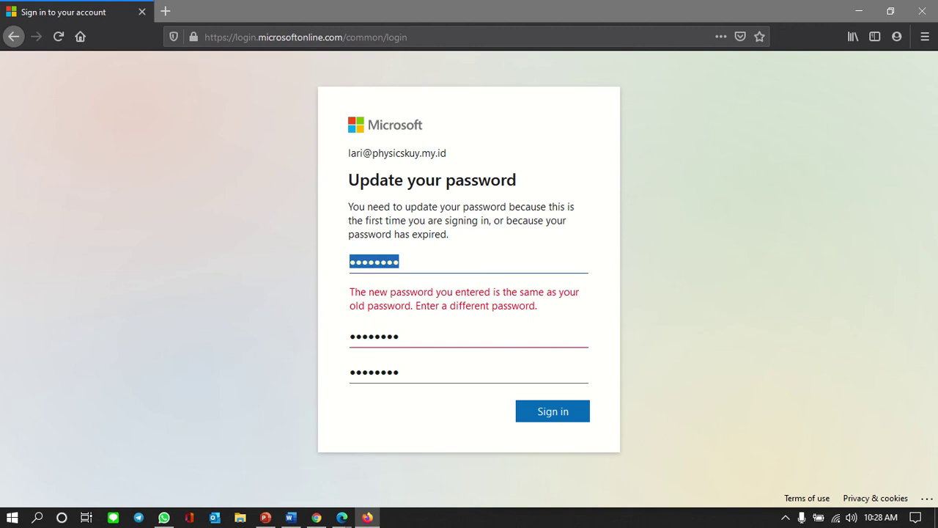
pyautogui.hotkey('ctrl', 'v')
pyautogui.press('Tab')
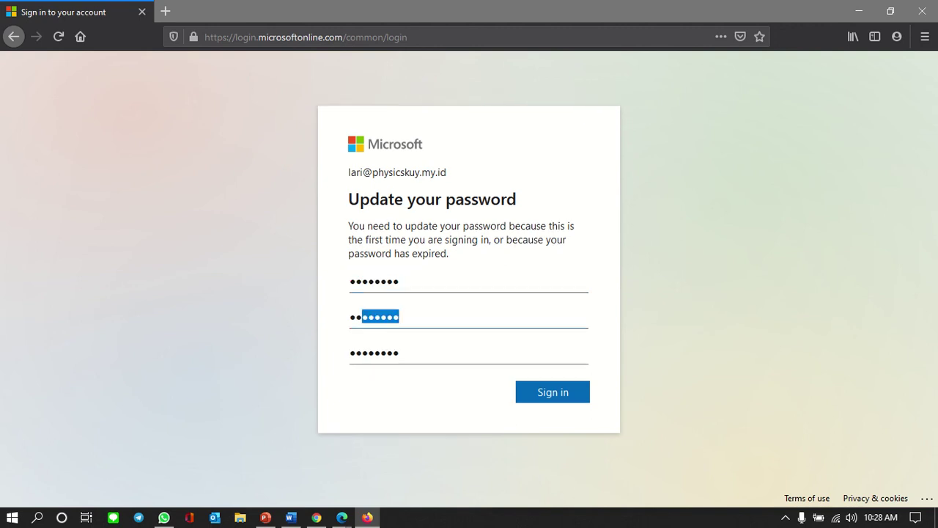
pyautogui.write('•••••••')
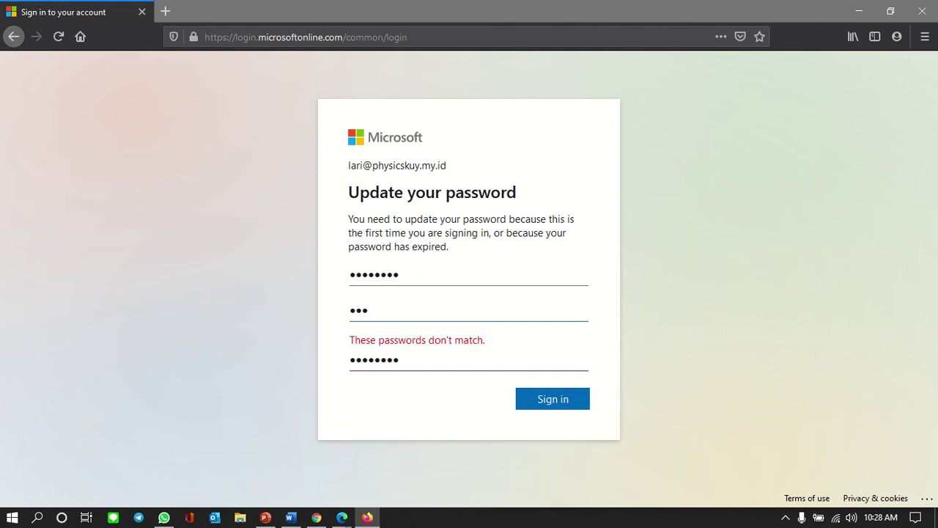
pyautogui.write('•')
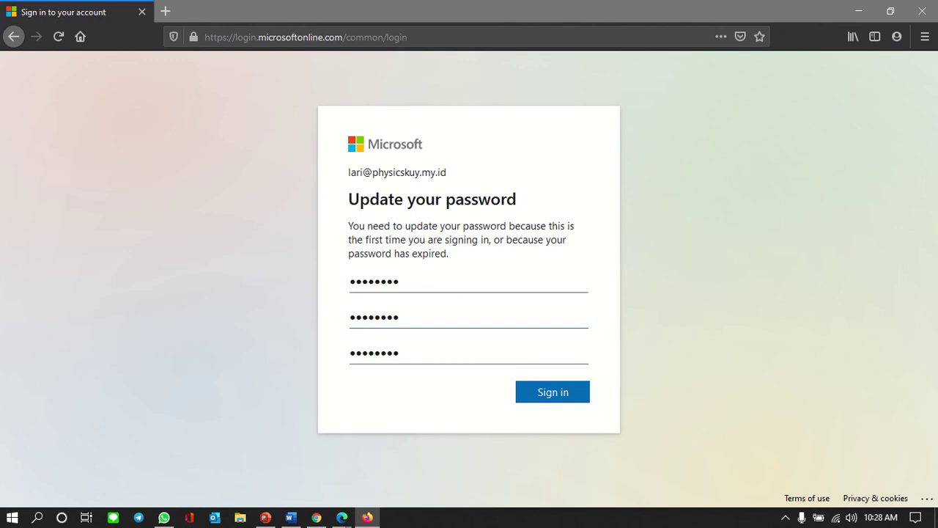
pyautogui.press('Tab')
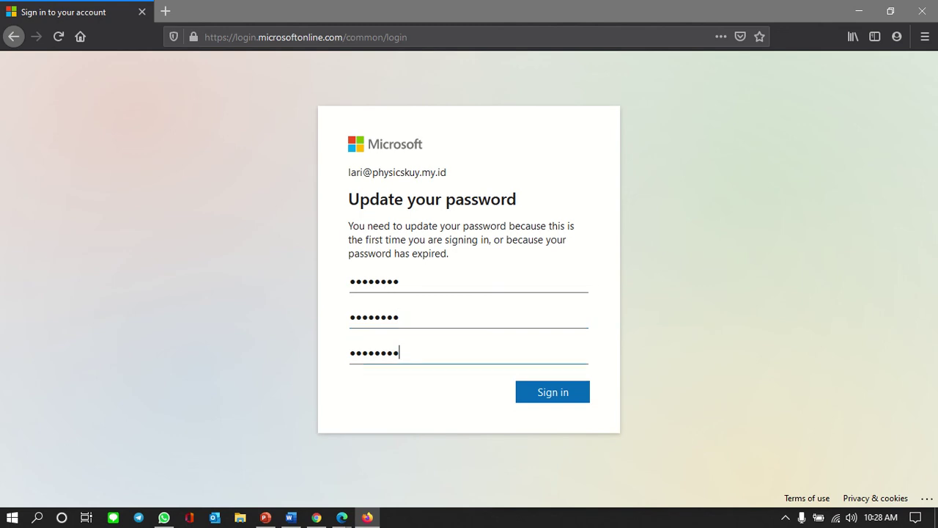
pyautogui.hotkey('shift', 'Left')
pyautogui.hotkey('shift', 'Left')
pyautogui.hotkey('shift', 'Left')
pyautogui.hotkey('shift', 'Left')
pyautogui.hotkey('shift', 'Left')
pyautogui.hotkey('shift', 'Left')
pyautogui.hotkey('shift', 'Left')
pyautogui.hotkey('shift', 'Left')
pyautogui.write('••••••••')
pyautogui.press('Return')
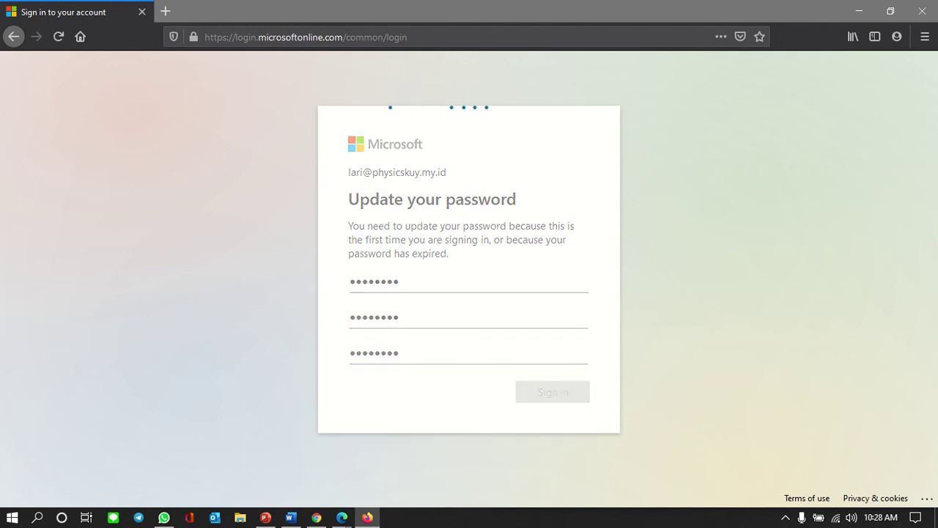